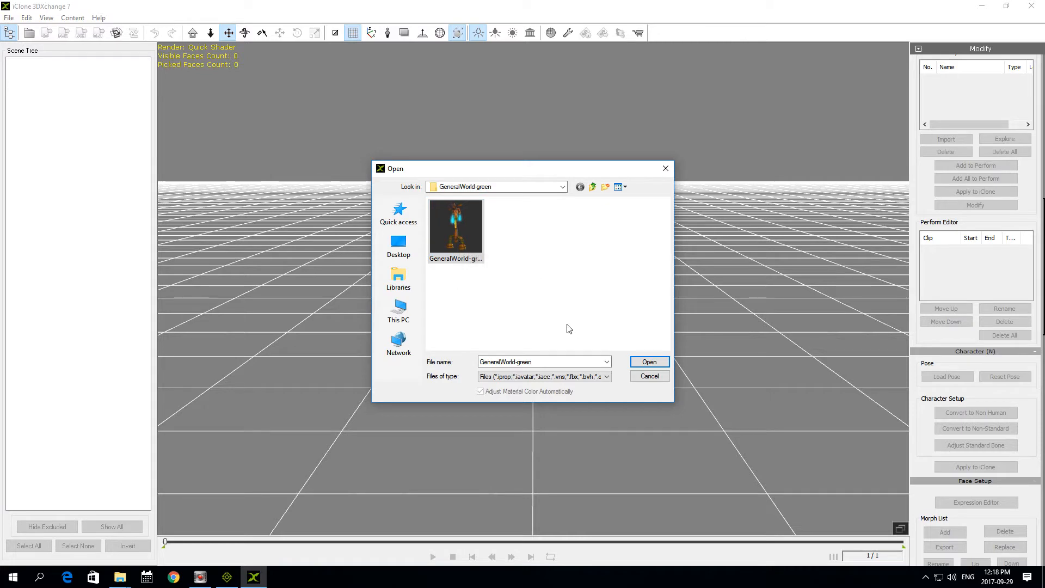
Step: Open the GeneralWorld-green avatar file and check the character in the viewport
{"action": "left_click", "coordinate": [636, 362]}
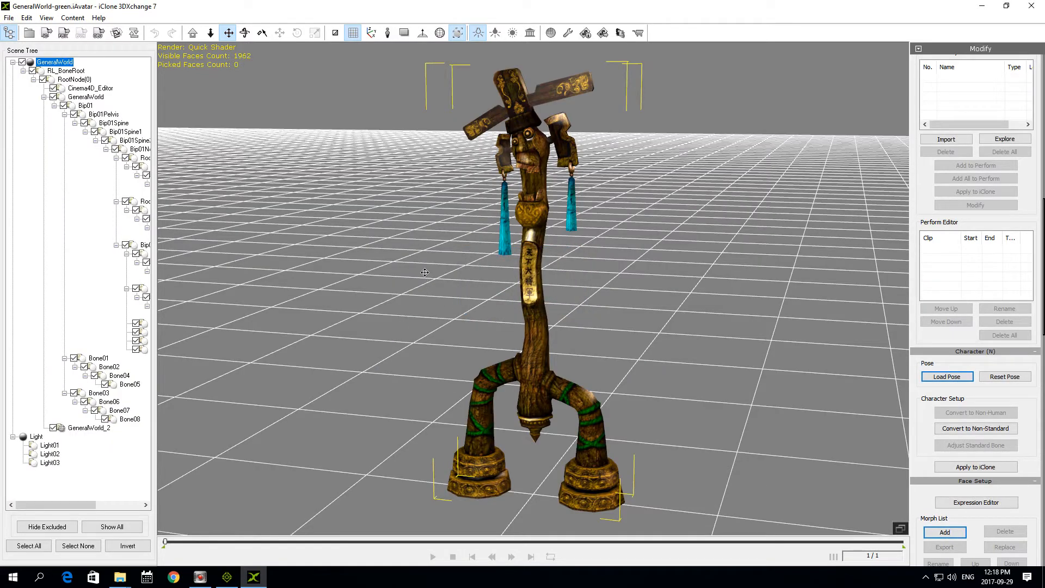
{"action": "right_click_drag", "start_coordinate": [452, 282], "coordinate": [549, 268]}
{"action": "scroll", "coordinate": [725, 266], "scroll_direction": "down", "scroll_amount": 2}
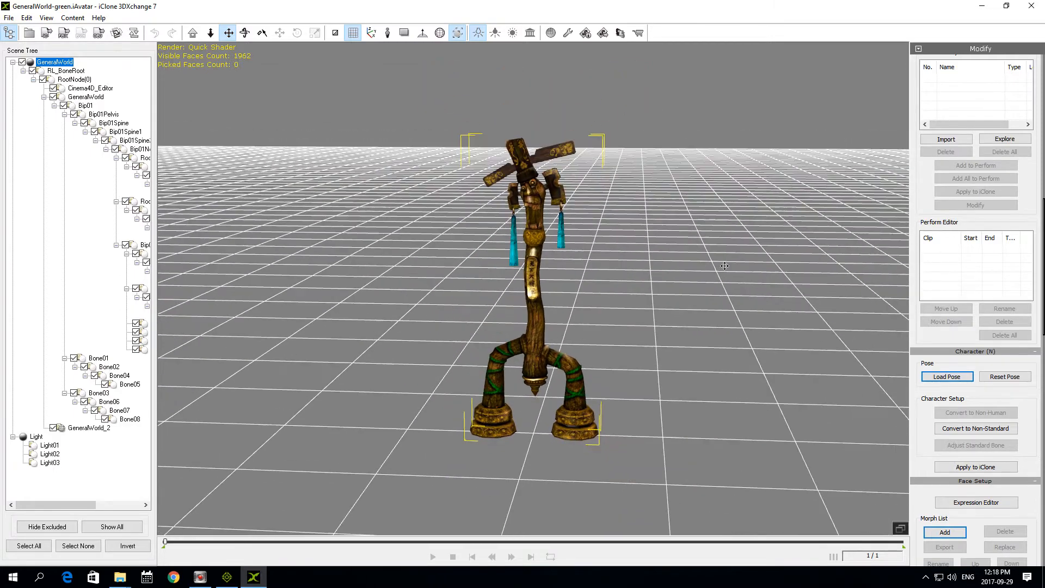
{"action": "scroll", "coordinate": [754, 278], "scroll_direction": "up", "scroll_amount": 1}
{"action": "scroll", "coordinate": [753, 278], "scroll_direction": "up", "scroll_amount": 2}
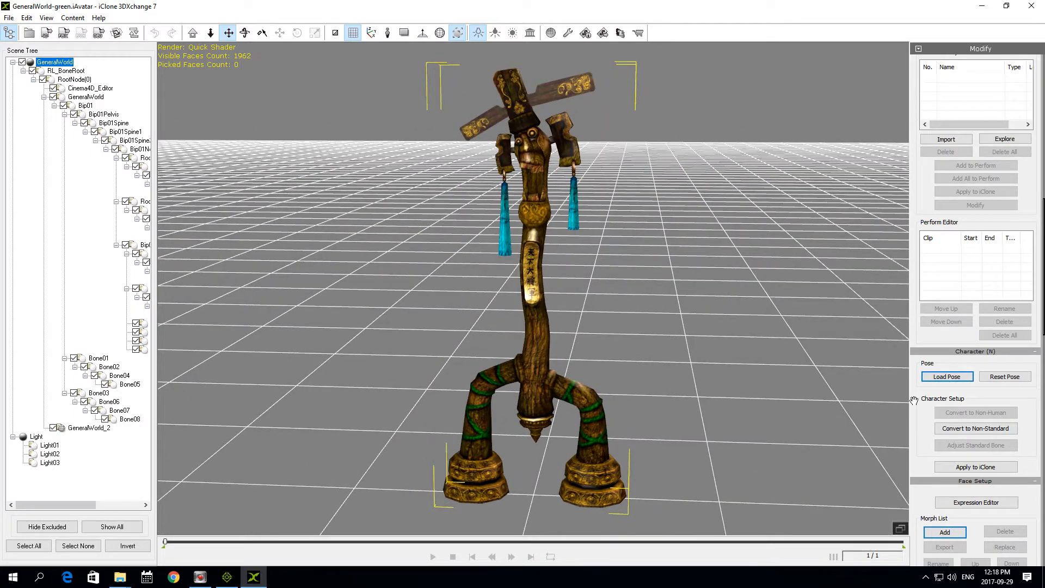
Step: Export the GeneralWorld_2 mesh from the morph list as the Y-Up OBJ file GeneralWorld_2 into the GeneralWorld-green folder
{"action": "left_click_drag", "start_coordinate": [915, 395], "coordinate": [905, 152]}
{"action": "left_click_drag", "start_coordinate": [916, 291], "coordinate": [877, 194]}
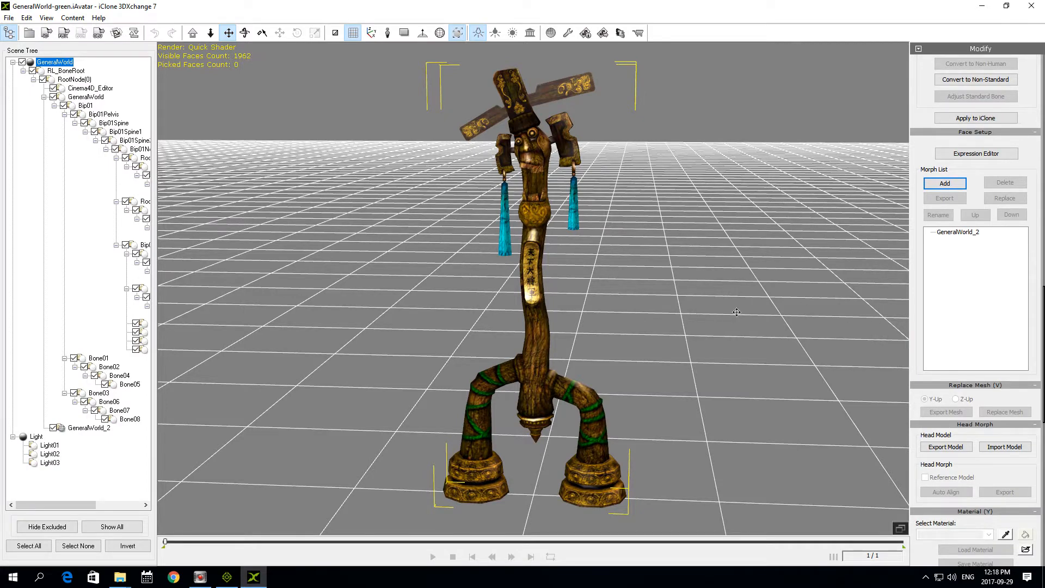
{"action": "scroll", "coordinate": [556, 319], "scroll_direction": "down", "scroll_amount": 1}
{"action": "right_click_drag", "start_coordinate": [482, 317], "coordinate": [497, 319]}
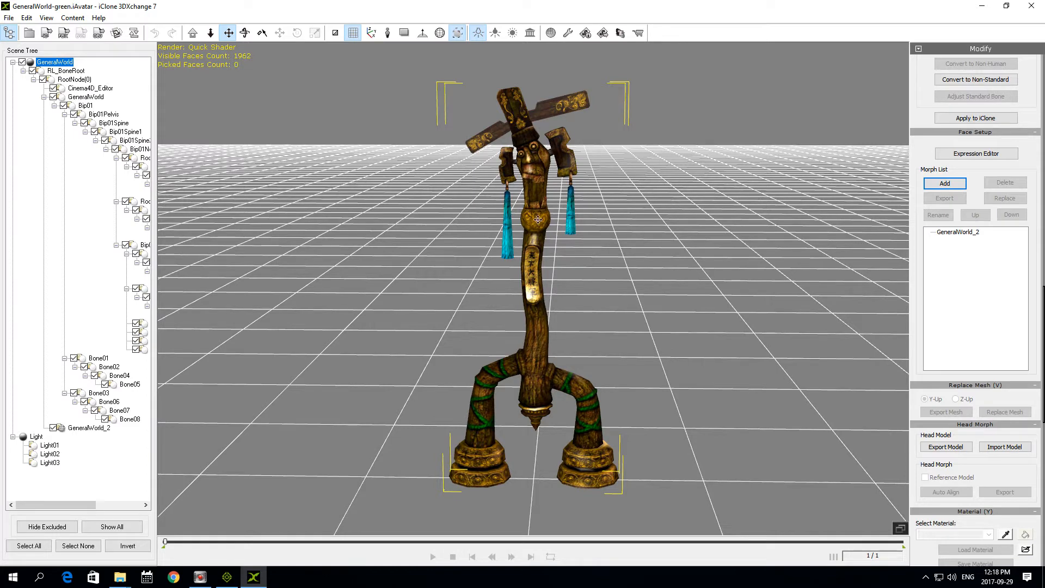
{"action": "left_click", "coordinate": [947, 233]}
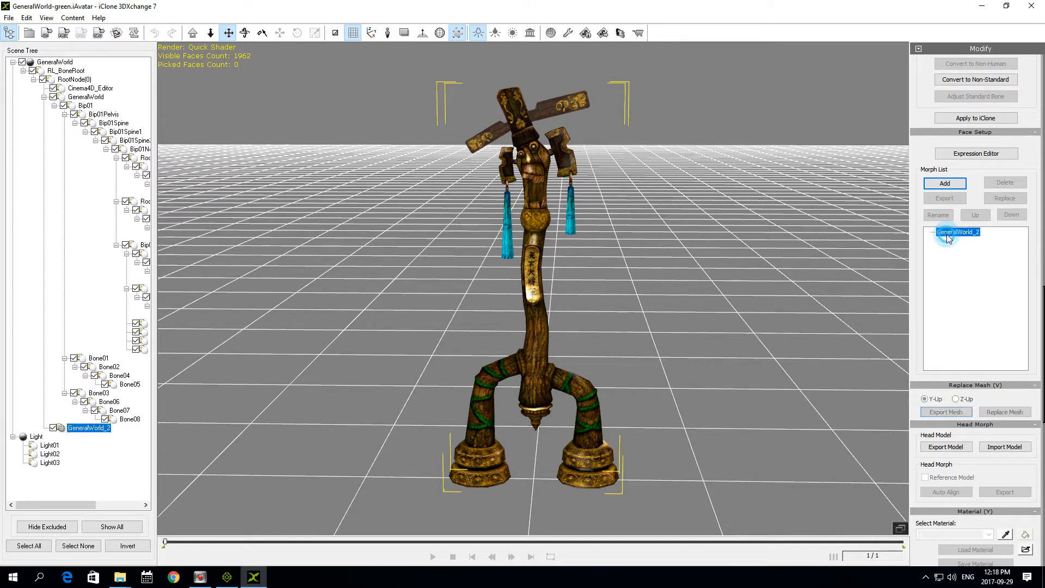
{"action": "scroll", "coordinate": [534, 282], "scroll_direction": "down", "scroll_amount": 2}
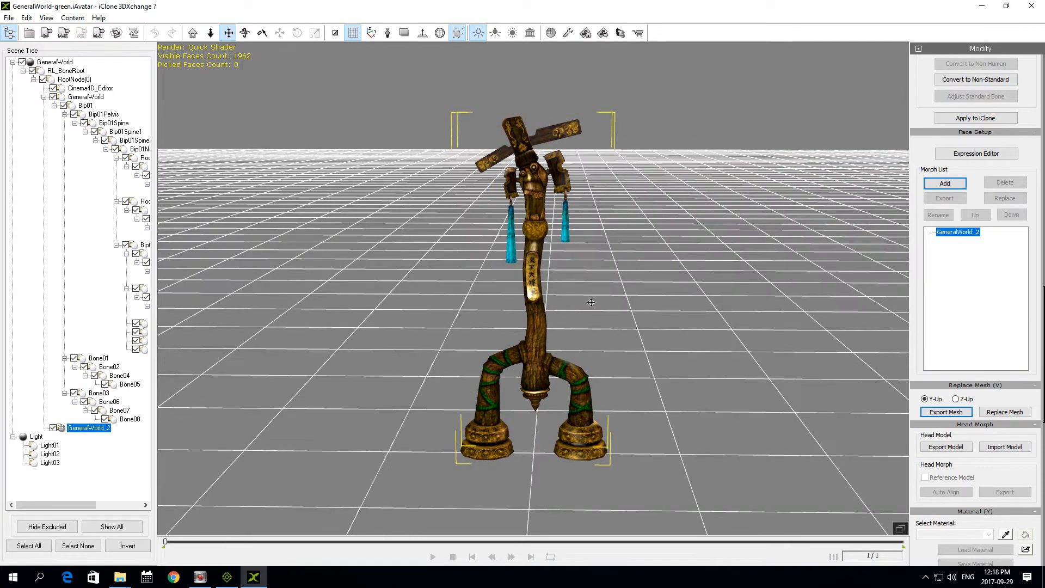
{"action": "scroll", "coordinate": [610, 341], "scroll_direction": "up", "scroll_amount": 1}
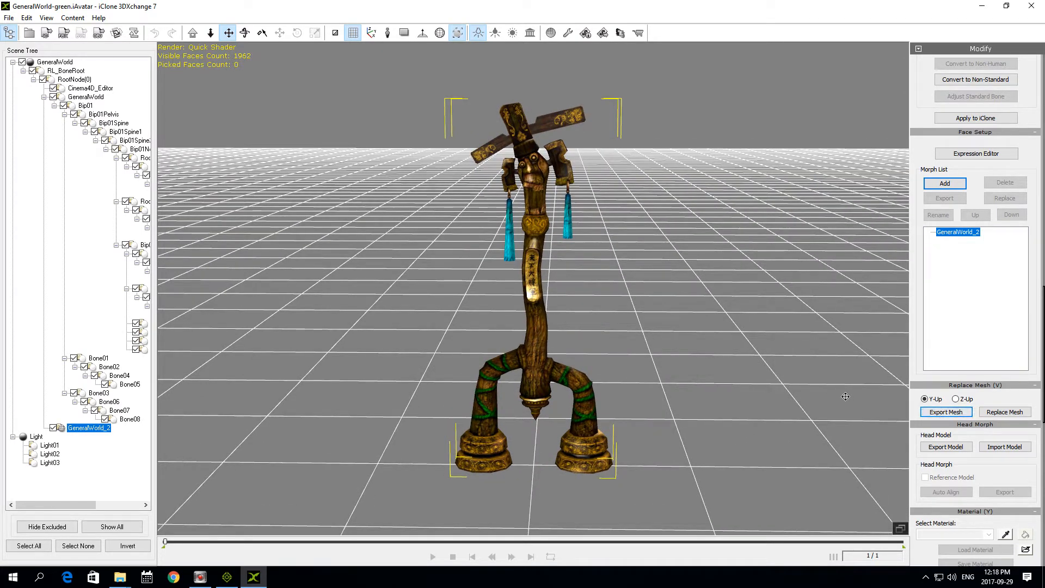
{"action": "left_click", "coordinate": [942, 412]}
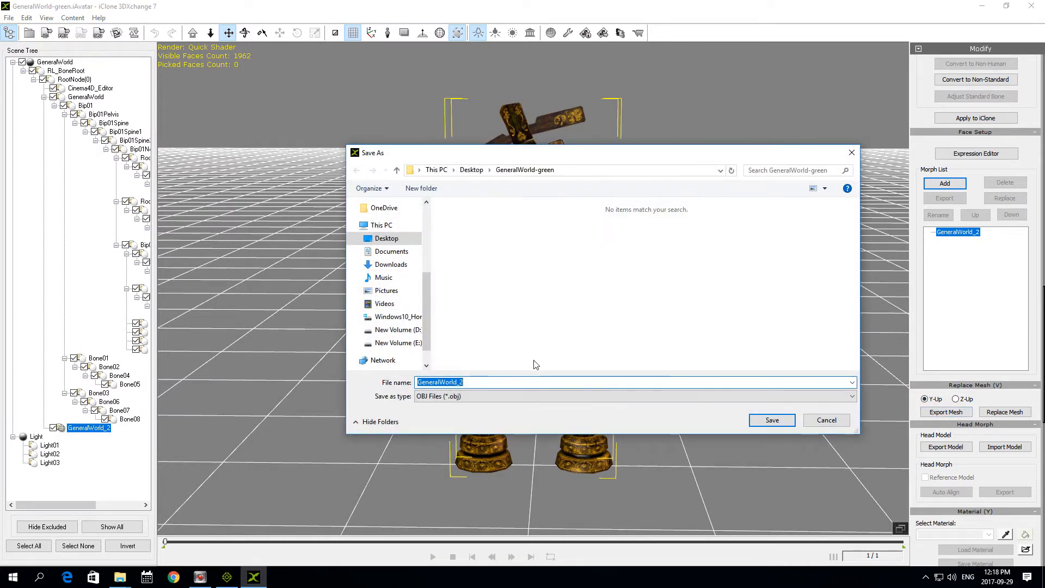
{"action": "left_click", "coordinate": [833, 422]}
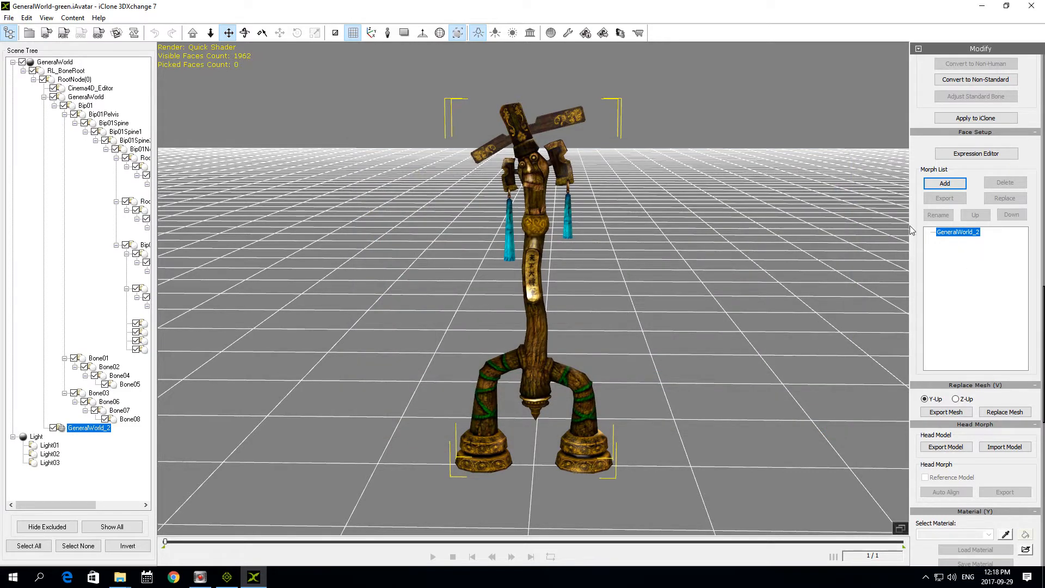
{"action": "left_click", "coordinate": [946, 412]}
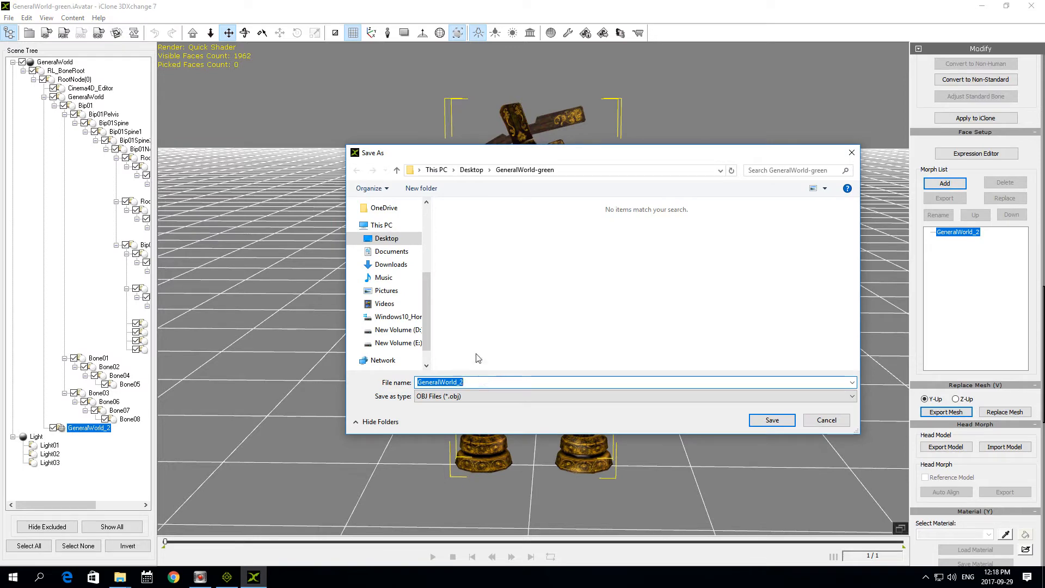
{"action": "left_click", "coordinate": [772, 421]}
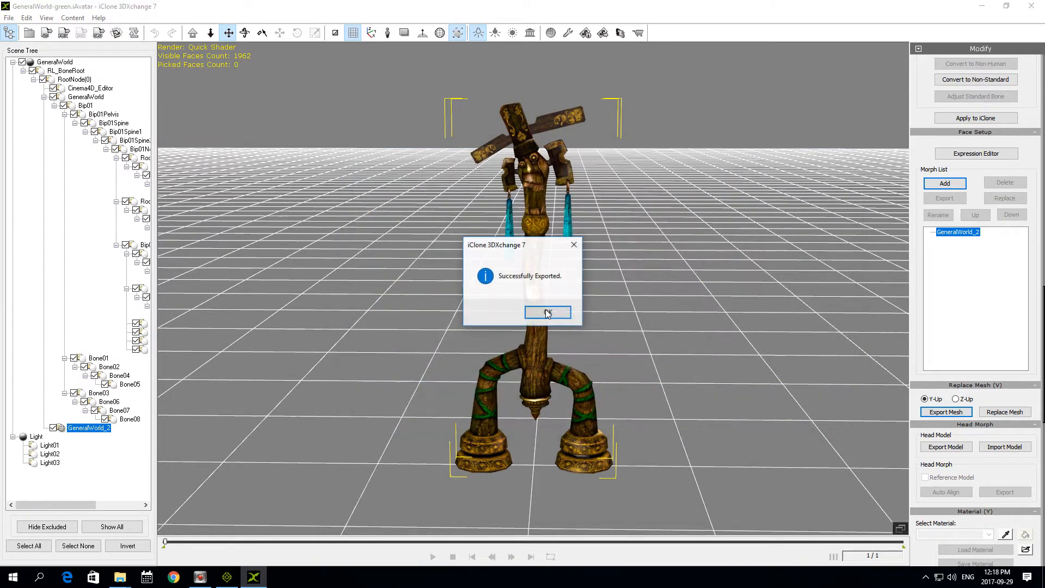
{"action": "key", "text": "Return"}
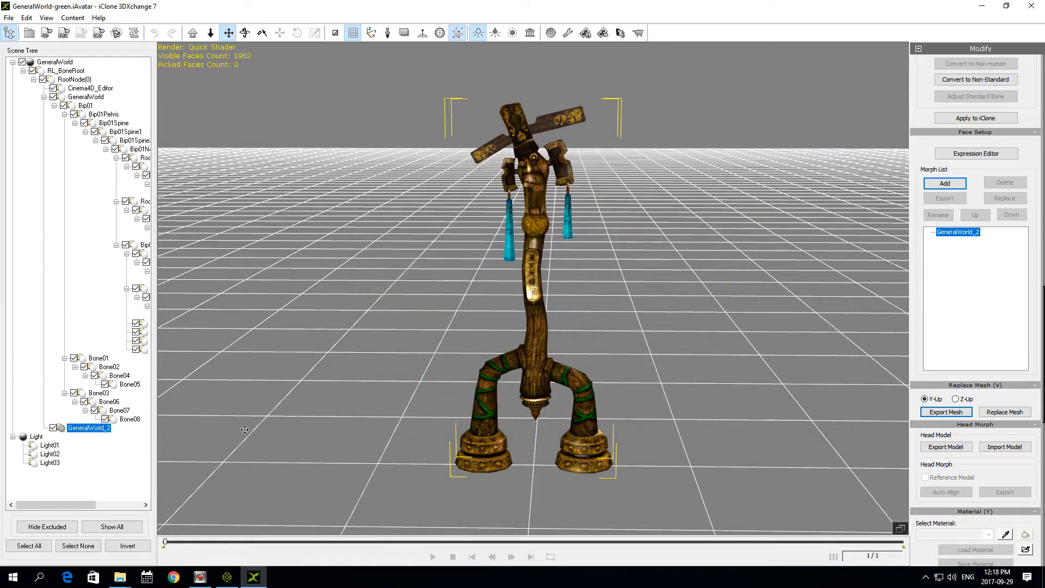
Step: Switch to Blender, dismiss the splash screen and delete all default objects from the scene
{"action": "left_click", "coordinate": [982, 7]}
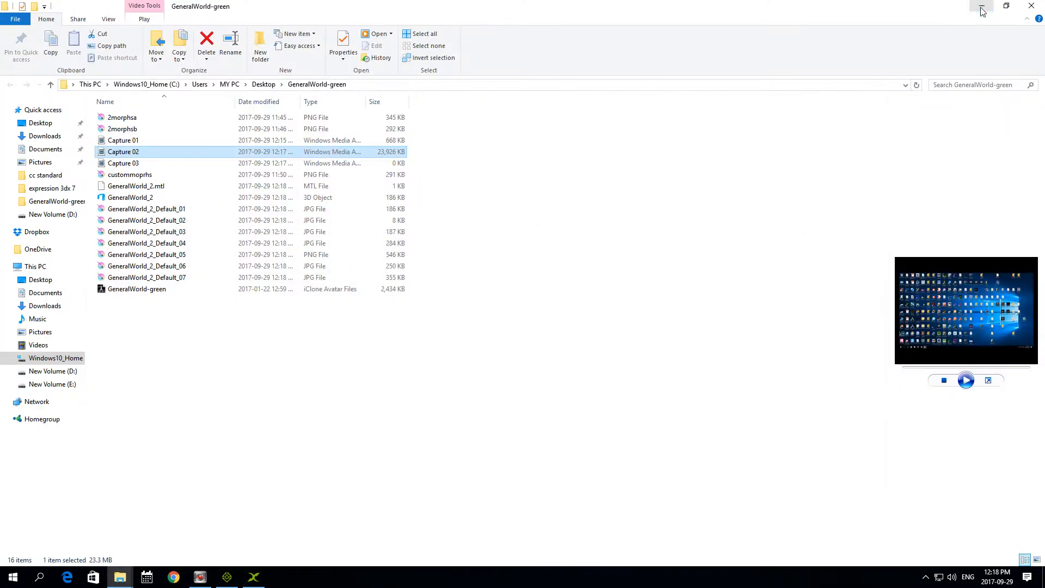
{"action": "left_click", "coordinate": [981, 7]}
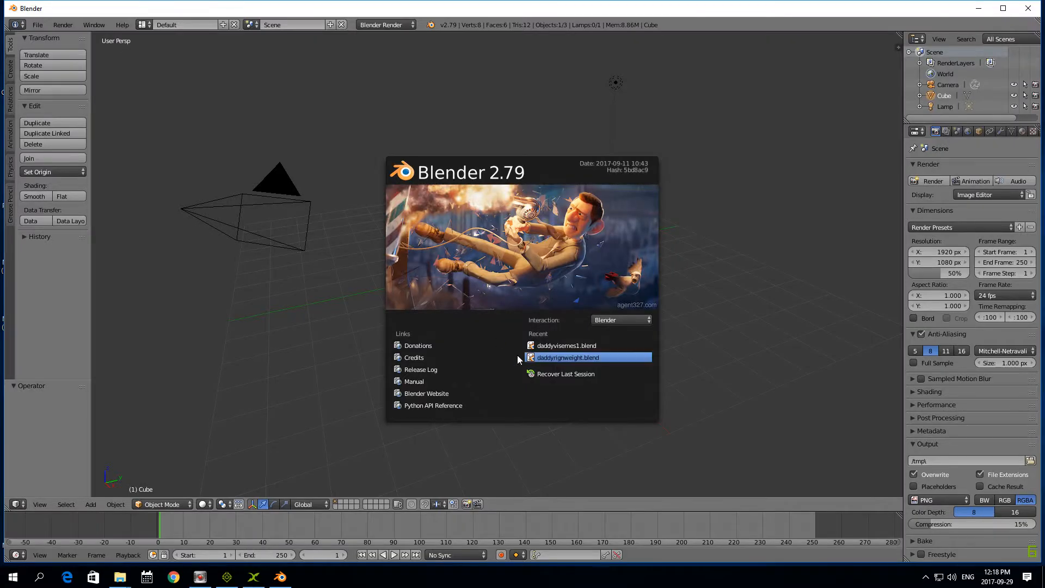
{"action": "left_click", "coordinate": [273, 320]}
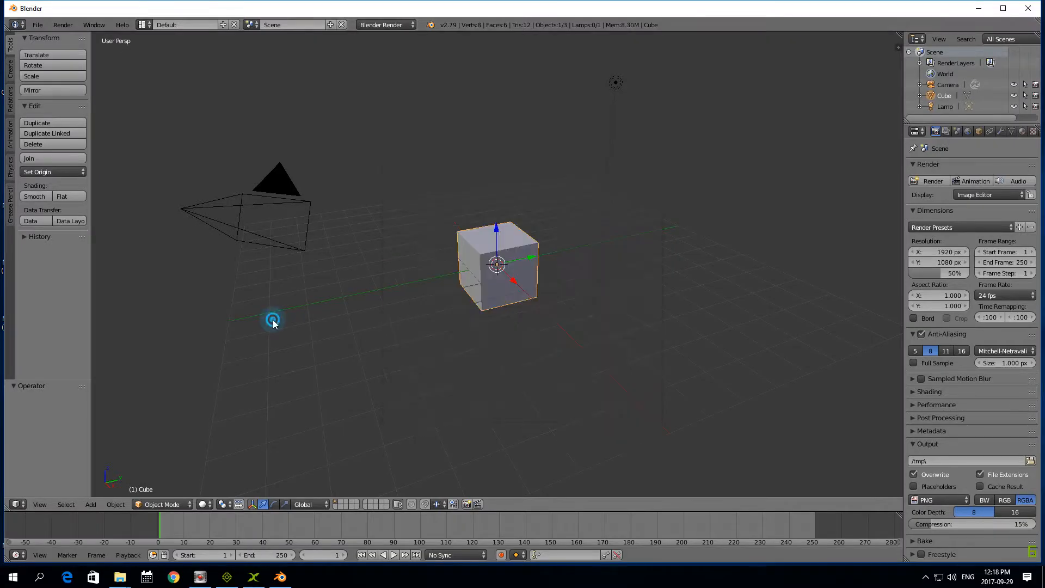
{"action": "key", "text": "a"}
{"action": "key", "text": "a"}
{"action": "key", "text": "x"}
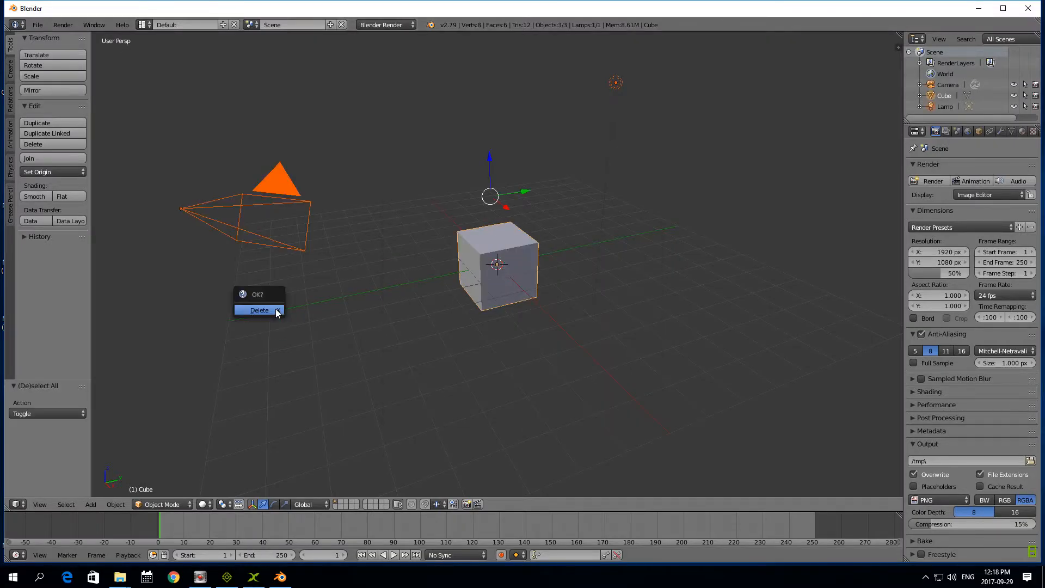
{"action": "left_click", "coordinate": [260, 310]}
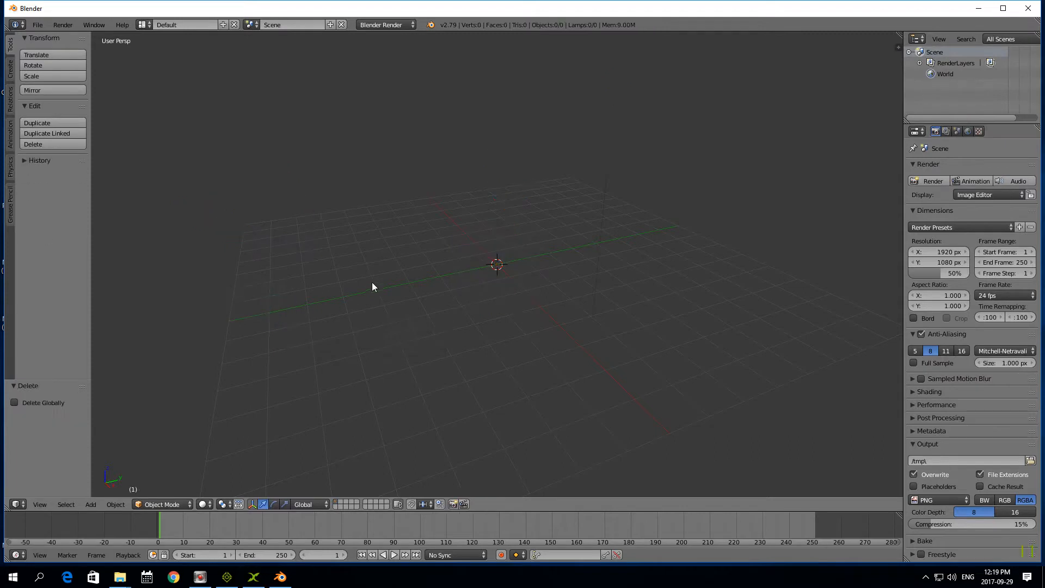
Step: Show the 3D view's properties sidebar and view the empty scene from the front
{"action": "left_click", "coordinate": [898, 48]}
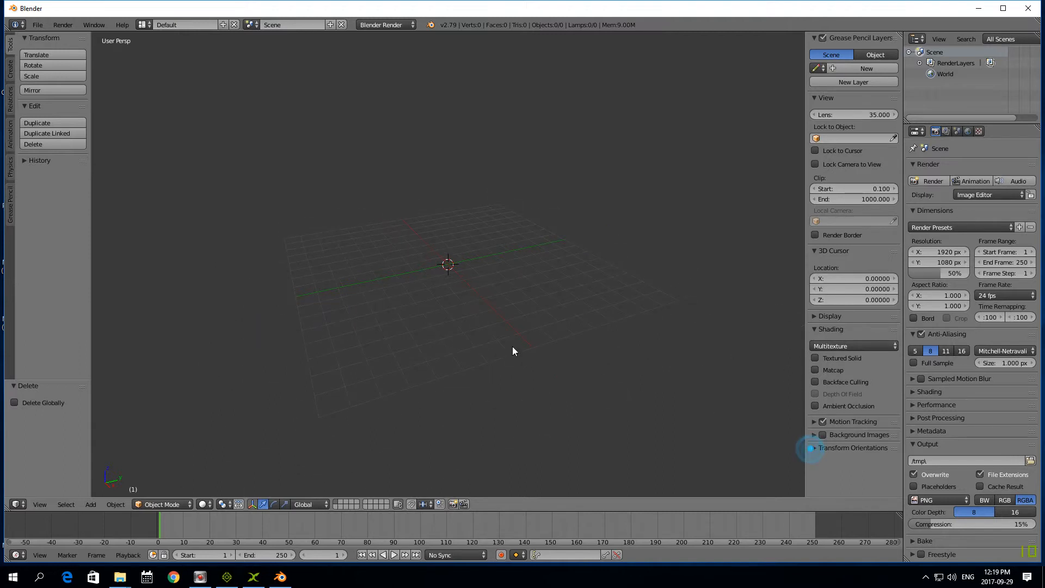
{"action": "scroll", "coordinate": [467, 333], "scroll_direction": "up", "scroll_amount": 4}
{"action": "key", "text": "KP_1"}
{"action": "middle_click_drag", "start_coordinate": [432, 320], "coordinate": [428, 310]}
Step: Start a Wavefront OBJ import and browse to the GeneralWorld-green folder on the Desktop
{"action": "left_click", "coordinate": [37, 25]}
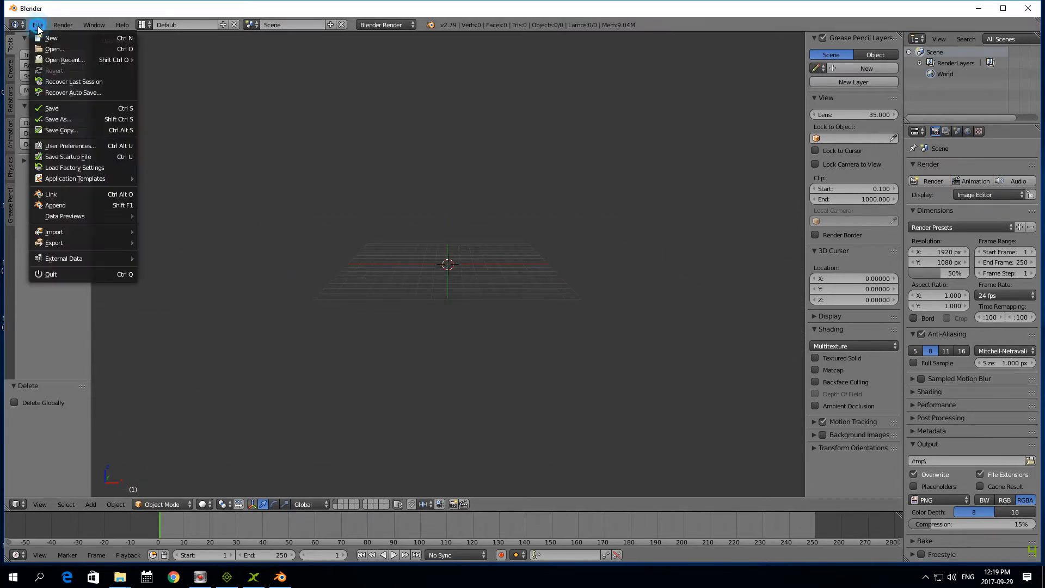
{"action": "mouse_move", "coordinate": [60, 234]}
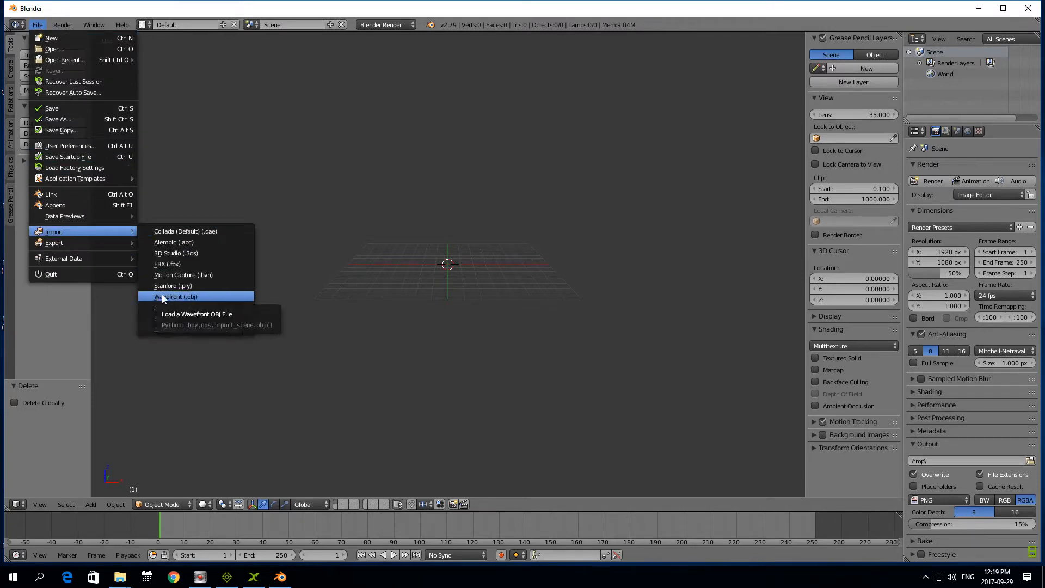
{"action": "left_click", "coordinate": [163, 297]}
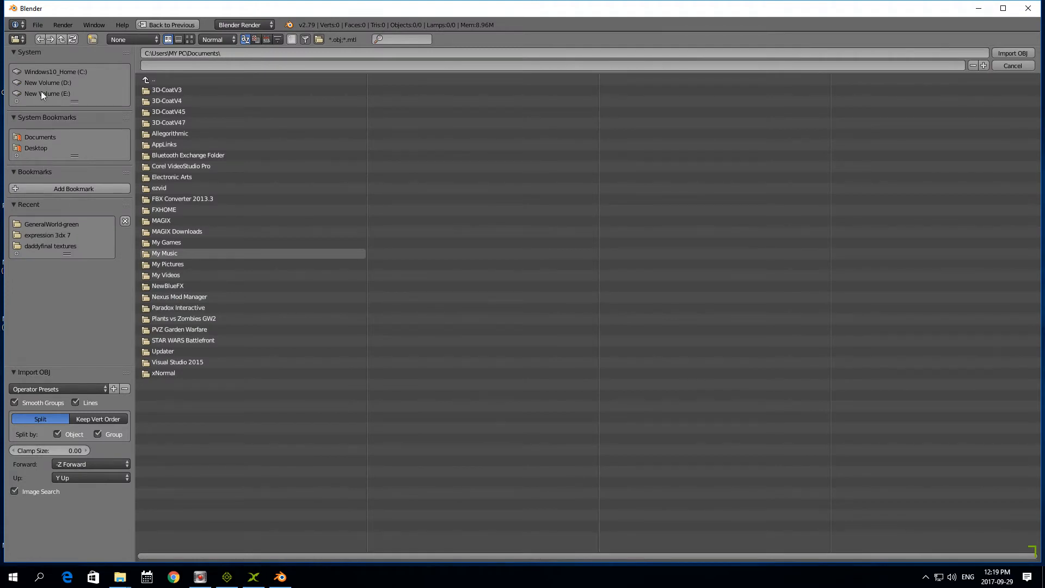
{"action": "left_click", "coordinate": [34, 148]}
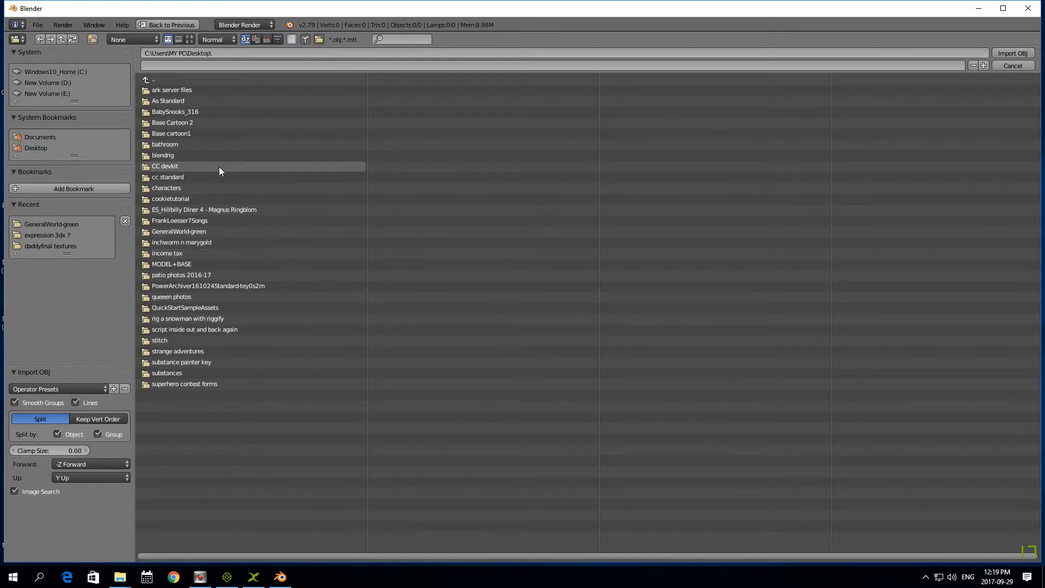
{"action": "left_click", "coordinate": [198, 231]}
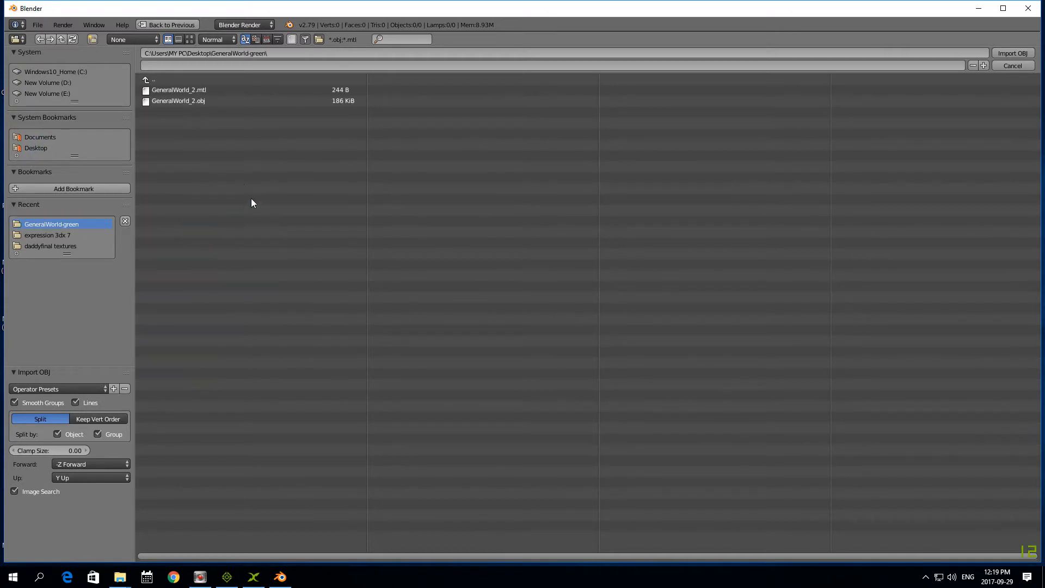
Step: Set the import option to Keep Vert Order and import GeneralWorld_2.obj
{"action": "left_click", "coordinate": [89, 419]}
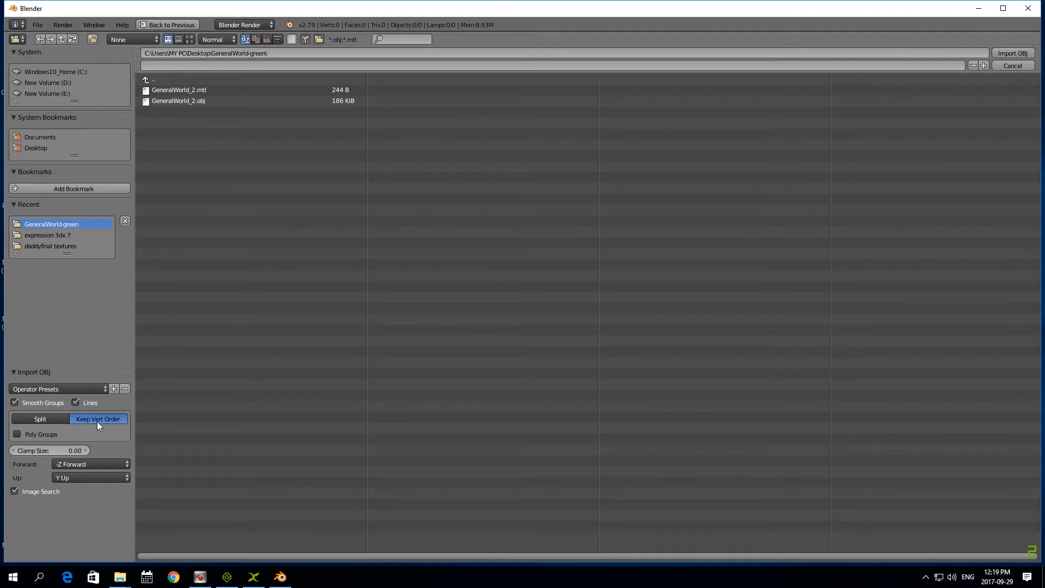
{"action": "left_click", "coordinate": [52, 419]}
{"action": "left_click", "coordinate": [104, 420]}
{"action": "left_click", "coordinate": [46, 419]}
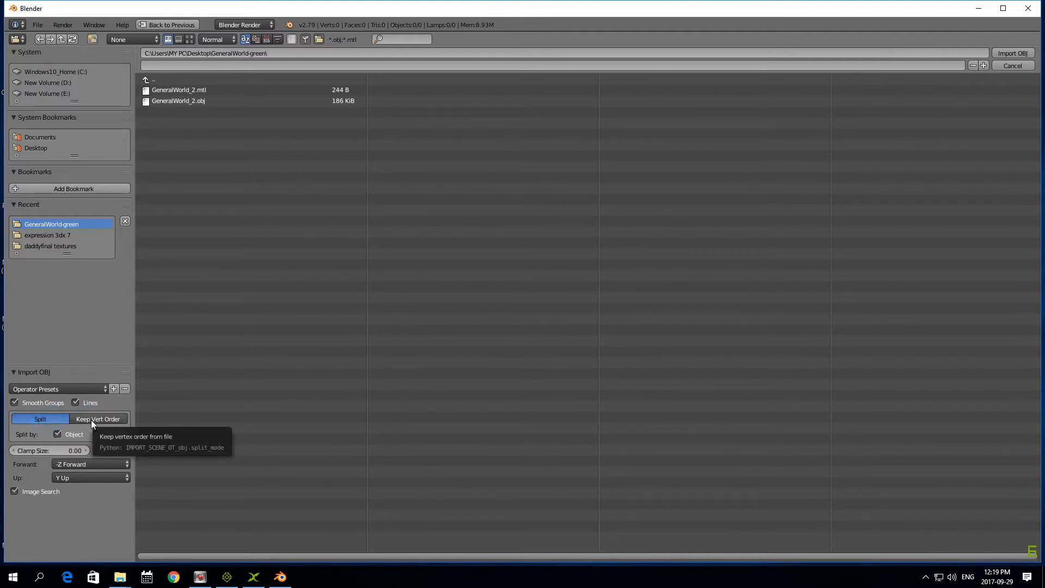
{"action": "left_click", "coordinate": [90, 420]}
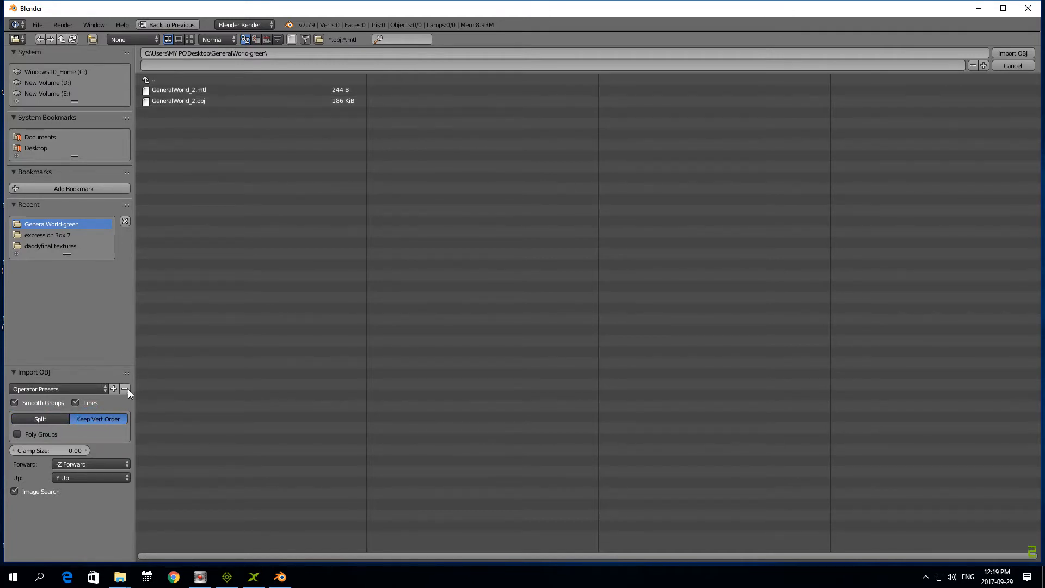
{"action": "left_click", "coordinate": [176, 101]}
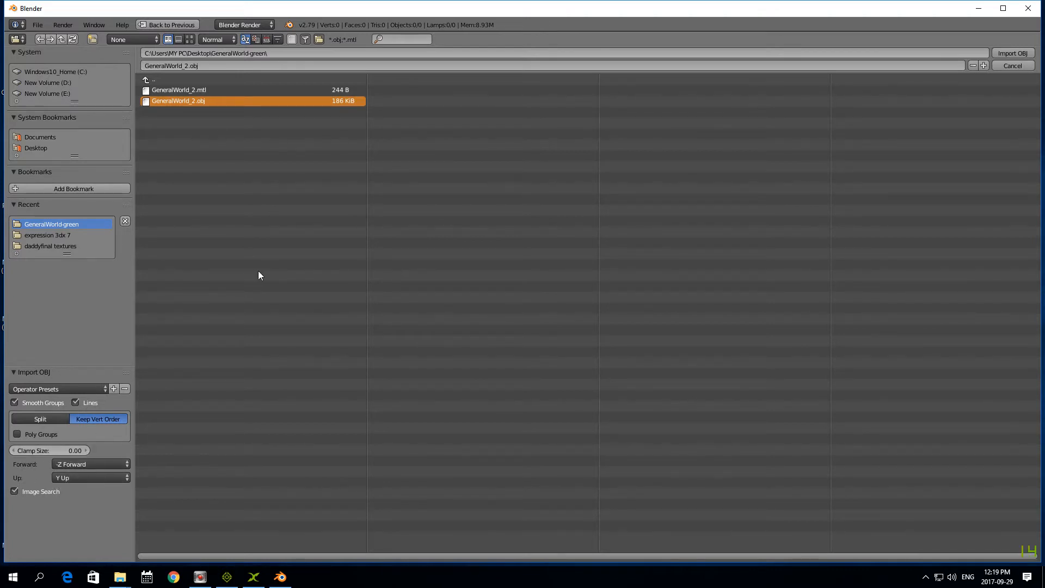
{"action": "left_click", "coordinate": [1005, 53]}
Step: Select the imported GeneralWorld_2 model, scale it uniformly by 0.1 and inspect it from the front and above
{"action": "scroll", "coordinate": [490, 158], "scroll_direction": "down", "scroll_amount": 5}
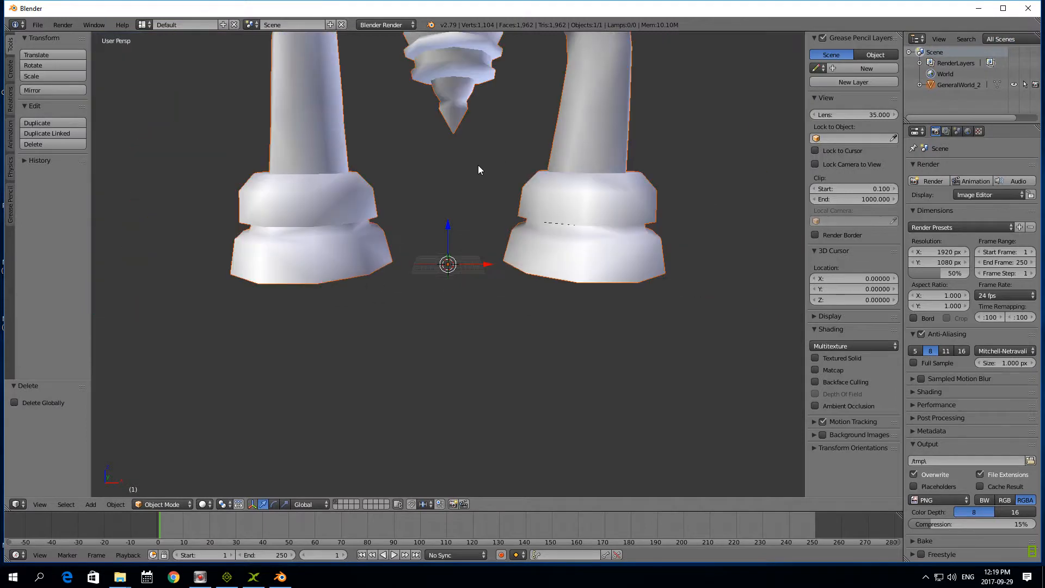
{"action": "right_click", "coordinate": [479, 161]}
{"action": "scroll", "coordinate": [382, 194], "scroll_direction": "down", "scroll_amount": 4}
{"action": "scroll", "coordinate": [380, 194], "scroll_direction": "up", "scroll_amount": 4}
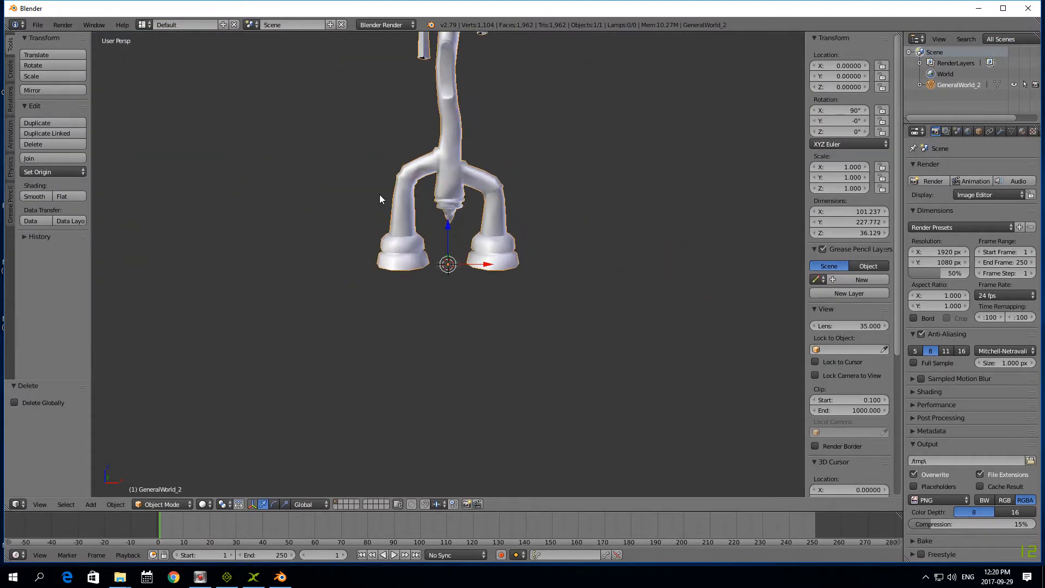
{"action": "scroll", "coordinate": [380, 195], "scroll_direction": "up", "scroll_amount": 2}
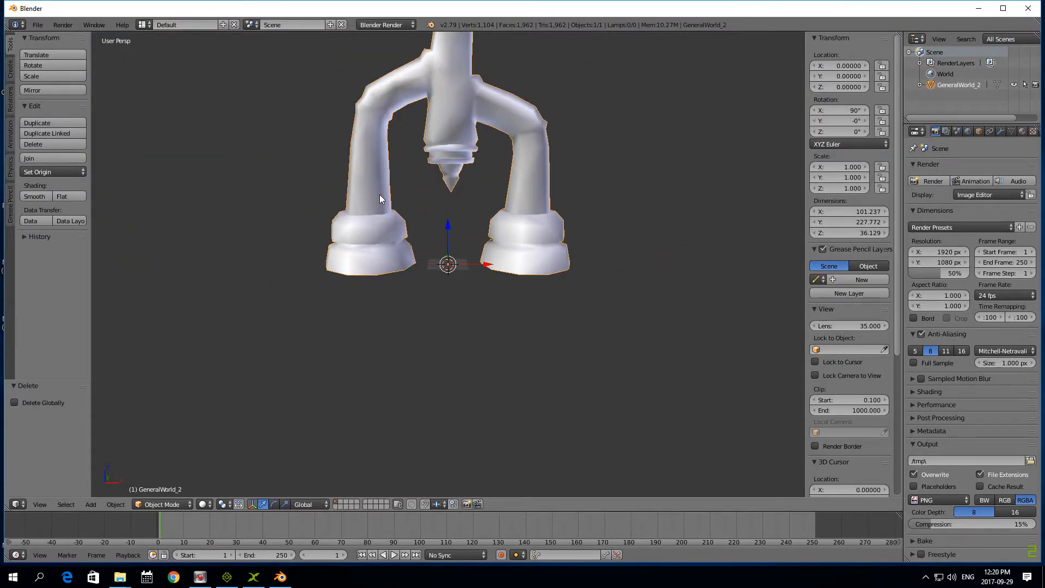
{"action": "type", "text": "s.1"}
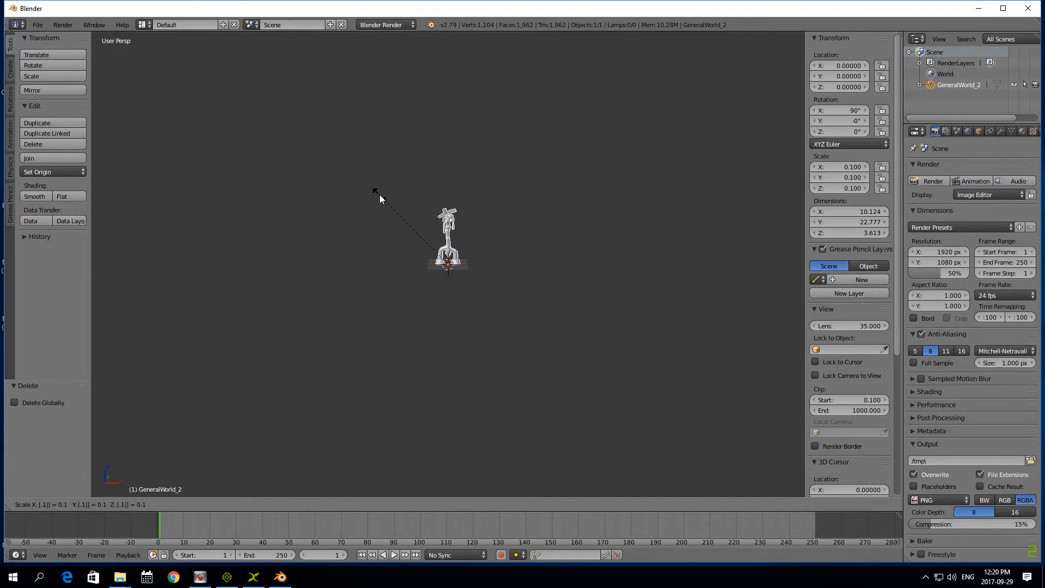
{"action": "left_click", "coordinate": [380, 195]}
{"action": "scroll", "coordinate": [406, 243], "scroll_direction": "up", "scroll_amount": 6}
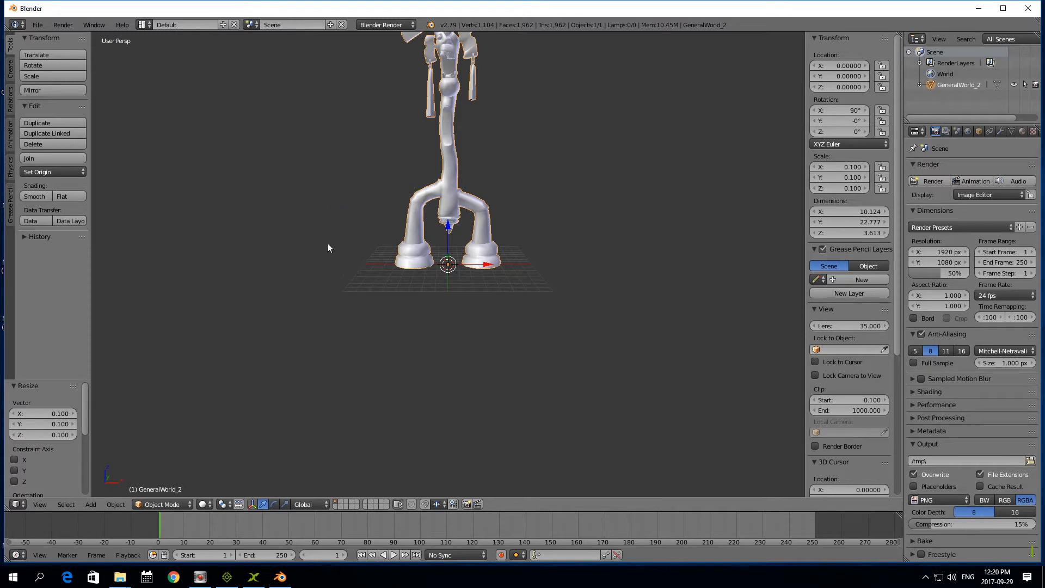
{"action": "right_click", "coordinate": [462, 184]}
{"action": "middle_click_drag", "start_coordinate": [351, 250], "coordinate": [329, 289]}
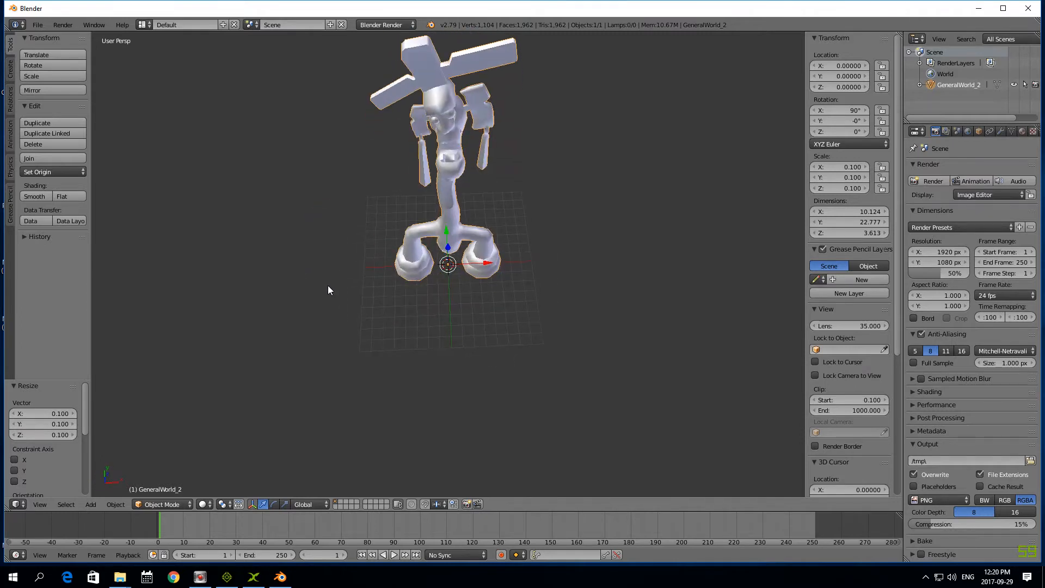
{"action": "scroll", "coordinate": [385, 252], "scroll_direction": "down", "scroll_amount": 2}
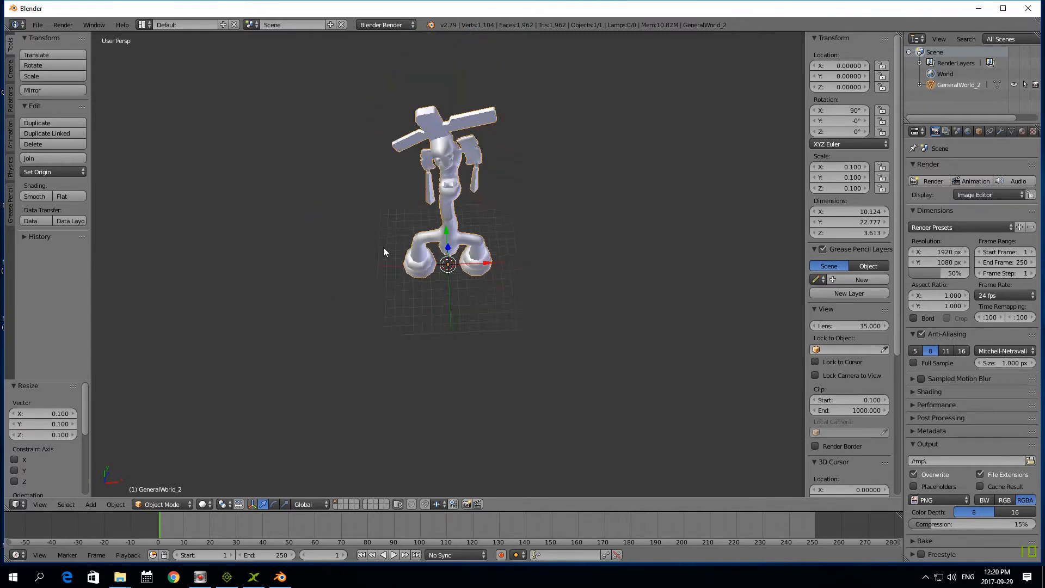
Step: Examine the scaled GeneralWorld_2 model up close and review its mesh data and object properties
{"action": "scroll", "coordinate": [425, 244], "scroll_direction": "up", "scroll_amount": 3}
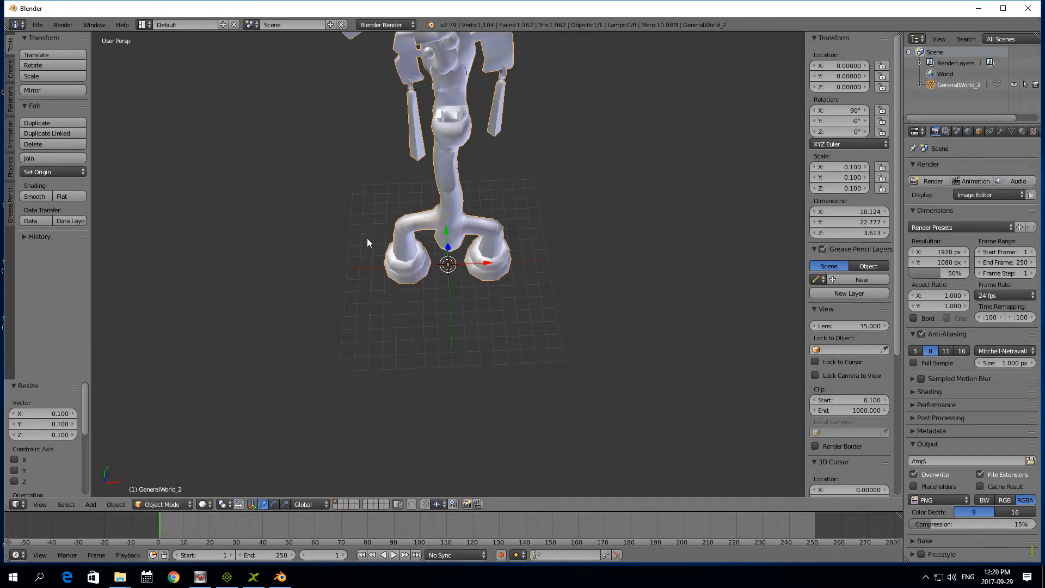
{"action": "scroll", "coordinate": [368, 245], "scroll_direction": "down", "scroll_amount": 2}
{"action": "scroll", "coordinate": [369, 251], "scroll_direction": "up", "scroll_amount": 2}
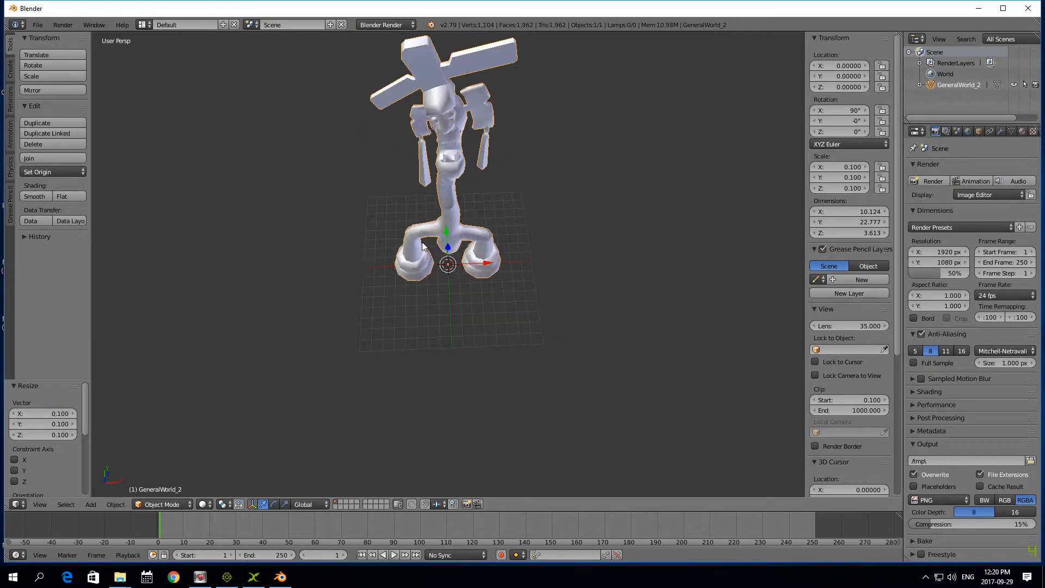
{"action": "scroll", "coordinate": [412, 257], "scroll_direction": "down", "scroll_amount": 3}
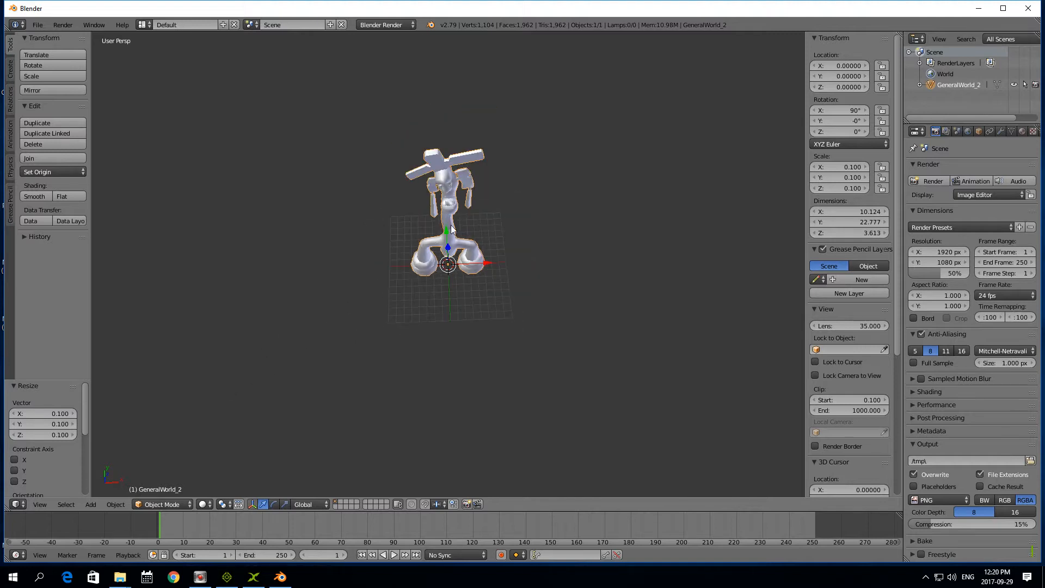
{"action": "scroll", "coordinate": [448, 231], "scroll_direction": "up", "scroll_amount": 3}
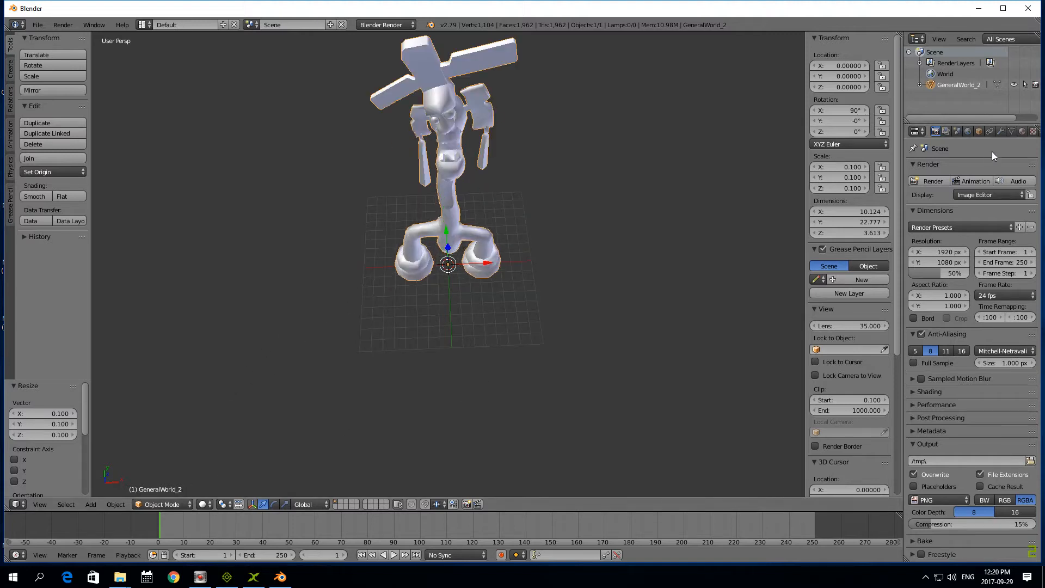
{"action": "left_click", "coordinate": [1012, 131]}
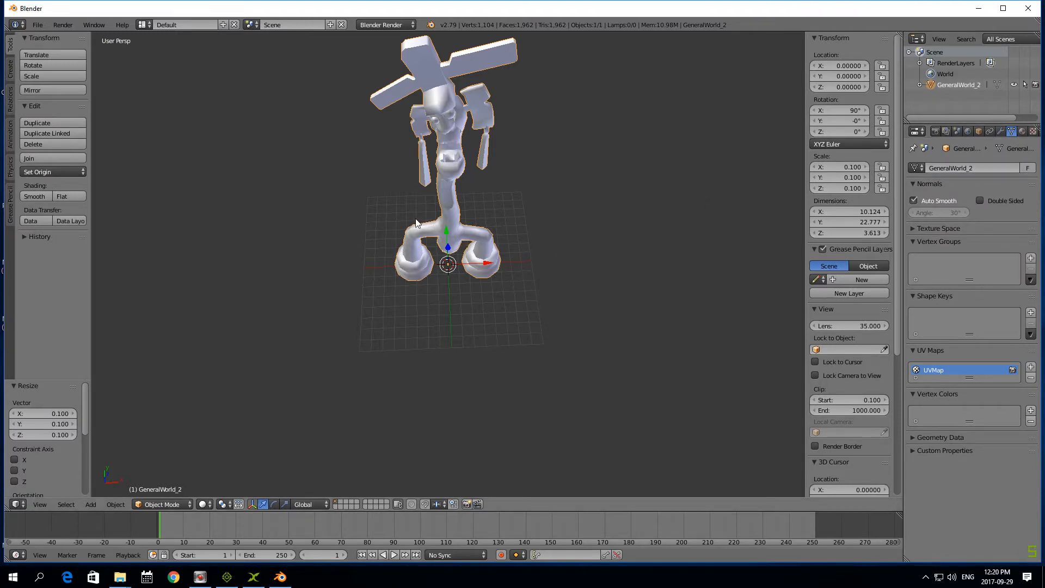
{"action": "left_click", "coordinate": [978, 133]}
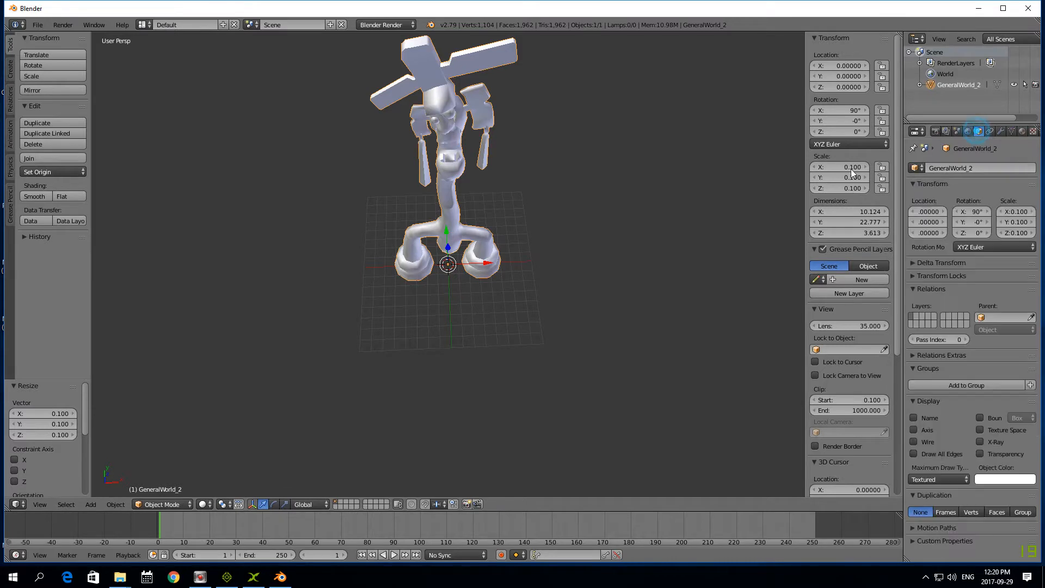
{"action": "scroll", "coordinate": [457, 207], "scroll_direction": "up", "scroll_amount": 1}
{"action": "scroll", "coordinate": [402, 267], "scroll_direction": "down", "scroll_amount": 2}
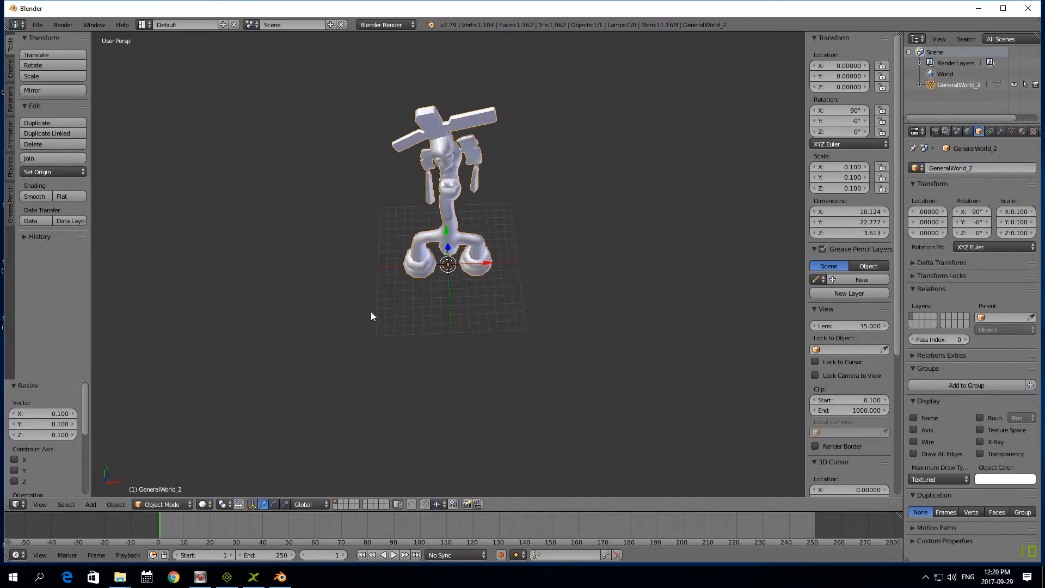
Step: Enter Sculpt Mode on GeneralWorld_2 in front view and choose the Grab brush
{"action": "key", "text": "KP_1"}
{"action": "left_click", "coordinate": [176, 505]}
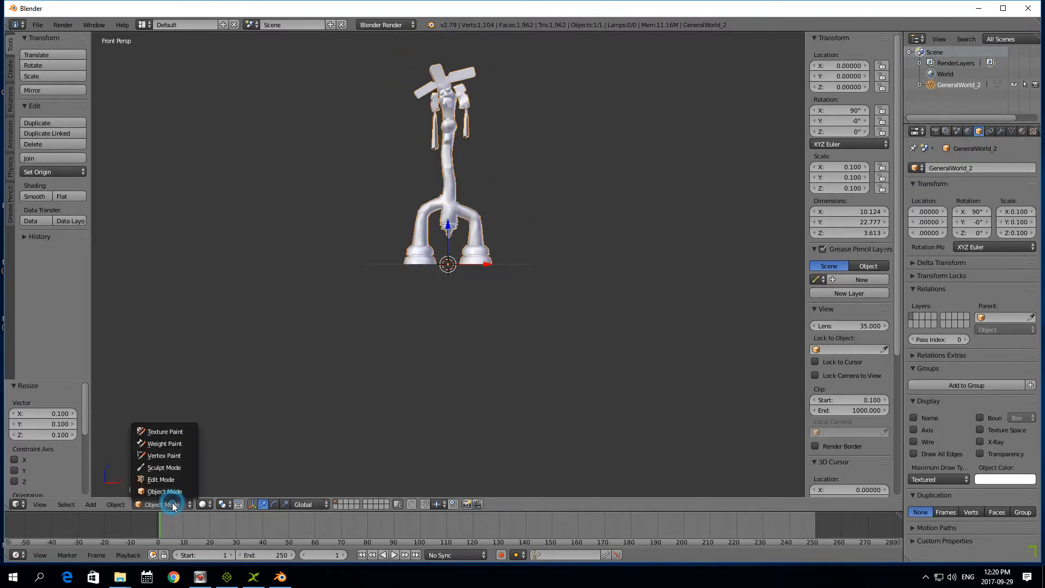
{"action": "left_click", "coordinate": [180, 464]}
{"action": "scroll", "coordinate": [326, 283], "scroll_direction": "up", "scroll_amount": 2}
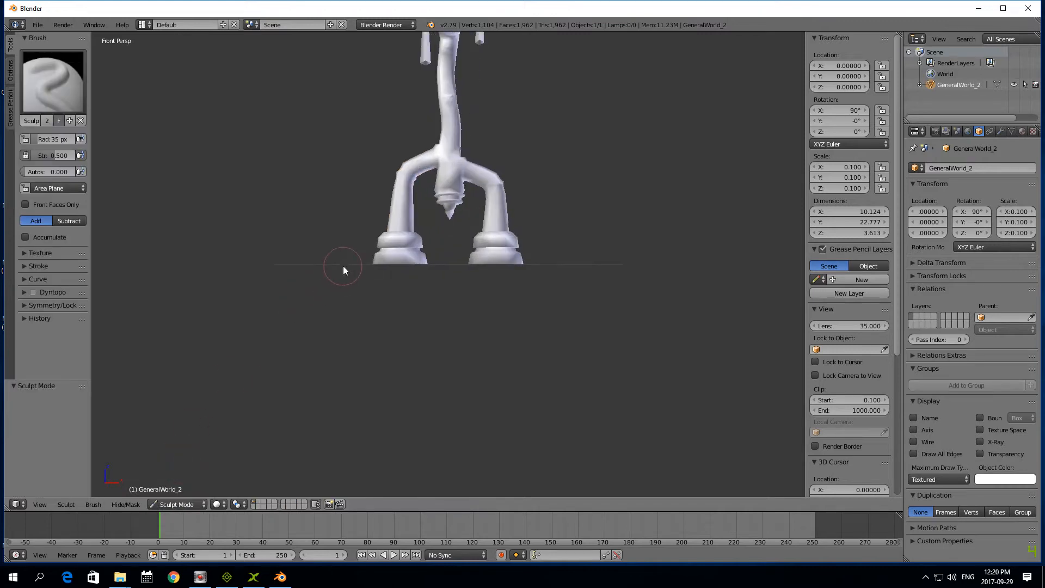
{"action": "scroll", "coordinate": [346, 271], "scroll_direction": "down", "scroll_amount": 1}
{"action": "left_click", "coordinate": [38, 90]}
{"action": "left_click", "coordinate": [314, 144]}
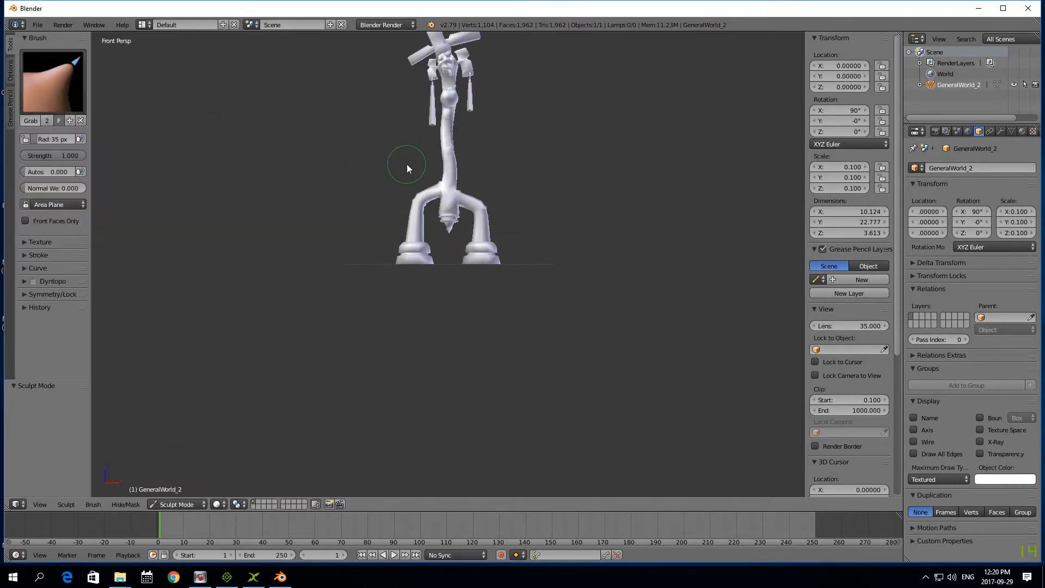
Step: Reselect the Grab brush in place of Smooth and enlarge its radius to 65 px
{"action": "scroll", "coordinate": [408, 158], "scroll_direction": "down", "scroll_amount": 4}
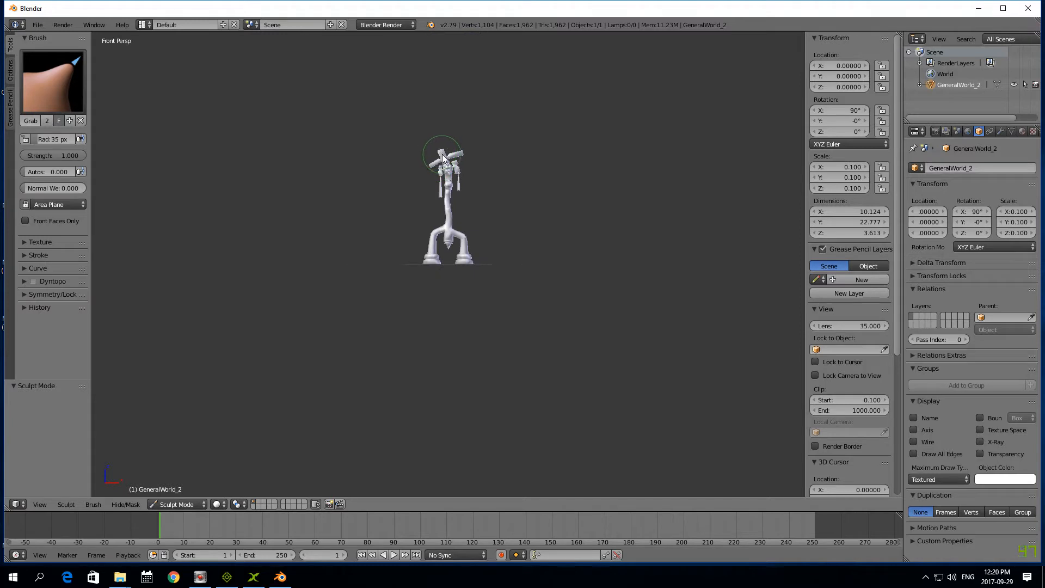
{"action": "key", "text": "s"}
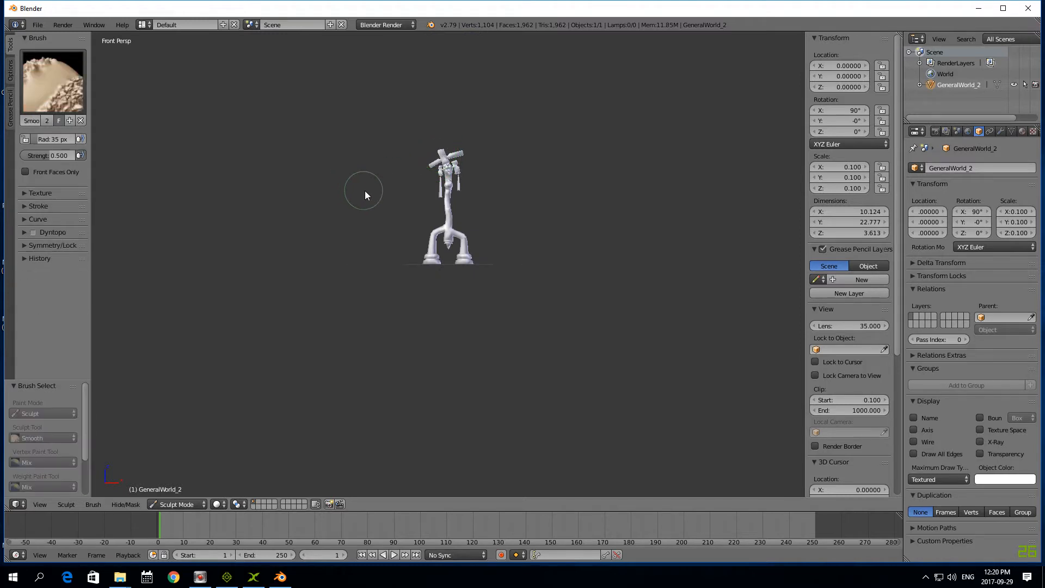
{"action": "left_click", "coordinate": [53, 87]}
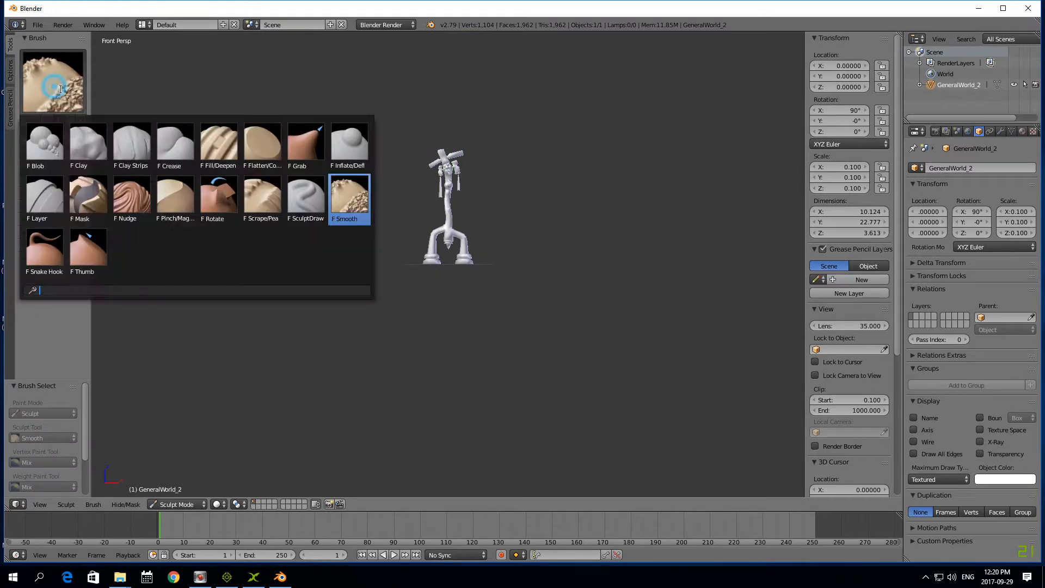
{"action": "left_click", "coordinate": [318, 152]}
{"action": "key", "text": "f"}
{"action": "left_click", "coordinate": [376, 198]}
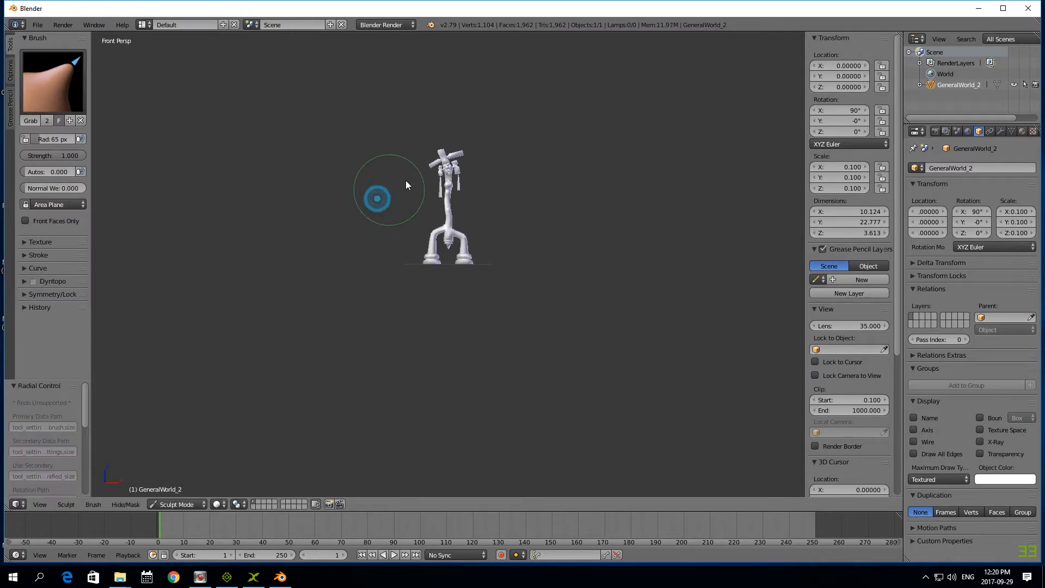
Step: Reshape the model's head, lower body and legs with symmetrical Grab brush strokes
{"action": "key", "text": "ctrl+z"}
{"action": "key", "text": "ctrl+z"}
{"action": "key", "text": "ctrl+z"}
{"action": "key", "text": "ctrl+z"}
{"action": "key", "text": "ctrl+z"}
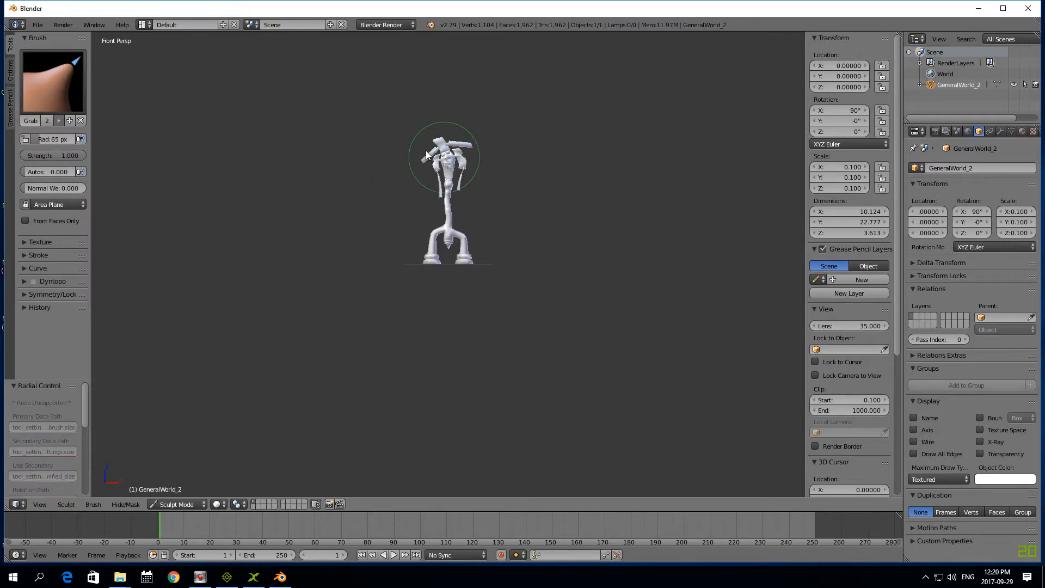
{"action": "mouse_move", "coordinate": [464, 241]}
{"action": "left_mouse_down"}
{"action": "mouse_move", "coordinate": [481, 233]}
{"action": "mouse_move", "coordinate": [451, 205]}
{"action": "left_mouse_up"}
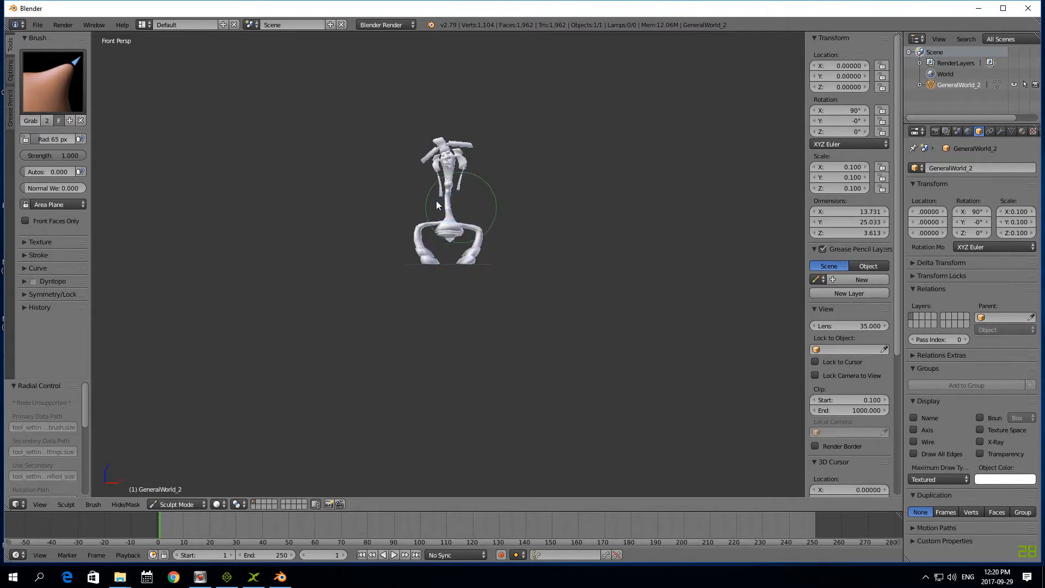
{"action": "scroll", "coordinate": [343, 212], "scroll_direction": "up", "scroll_amount": 2}
{"action": "scroll", "coordinate": [343, 212], "scroll_direction": "down", "scroll_amount": 3}
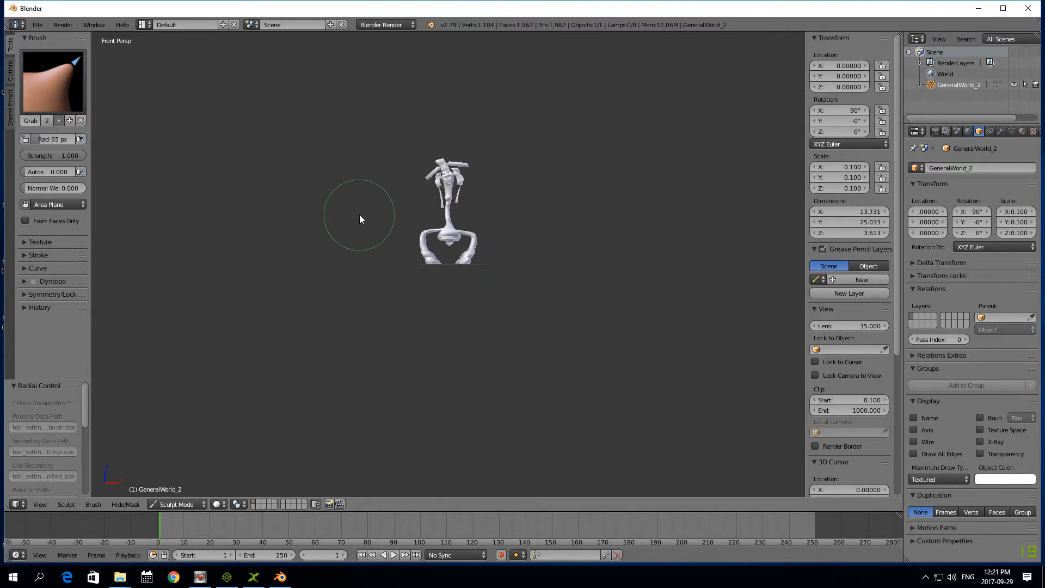
Step: Return GeneralWorld_2 to Object Mode and inspect the sculpted shape from an angled view
{"action": "left_click", "coordinate": [178, 505]}
{"action": "left_click", "coordinate": [175, 496]}
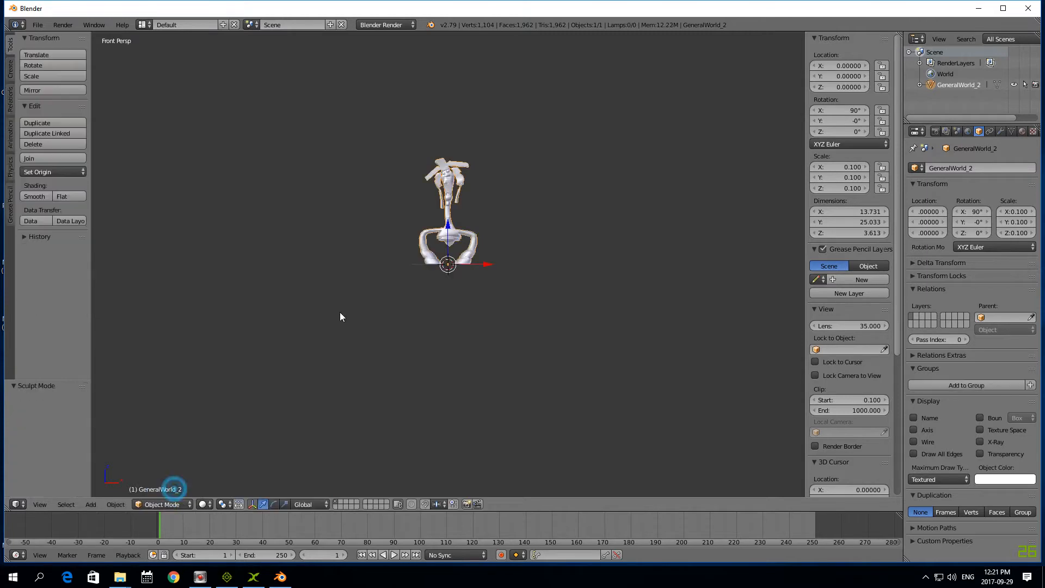
{"action": "scroll", "coordinate": [452, 189], "scroll_direction": "up", "scroll_amount": 3}
{"action": "scroll", "coordinate": [407, 188], "scroll_direction": "down", "scroll_amount": 5}
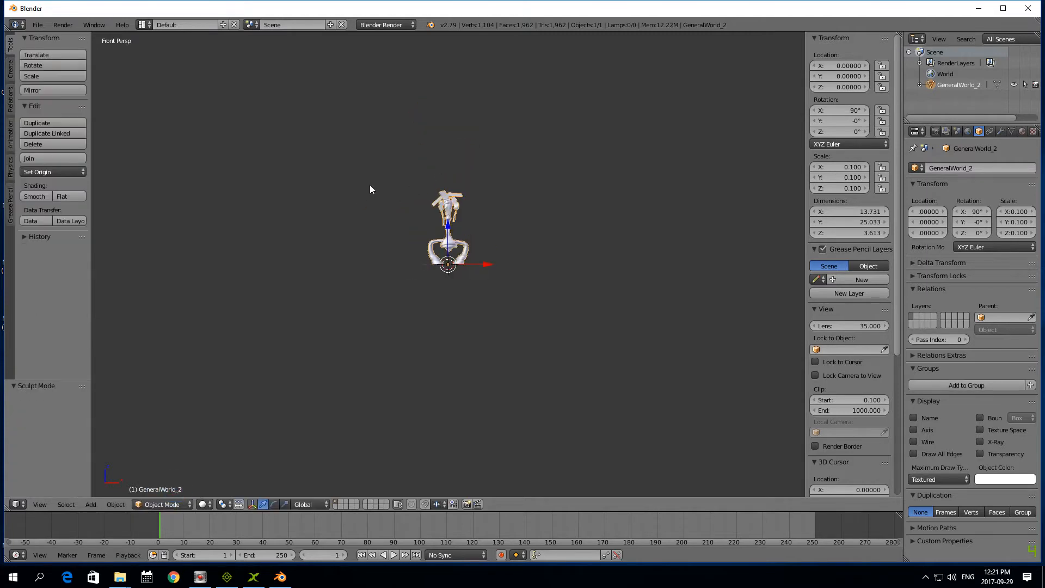
{"action": "middle_click_drag", "start_coordinate": [367, 199], "coordinate": [334, 215]}
{"action": "scroll", "coordinate": [338, 205], "scroll_direction": "up", "scroll_amount": 3}
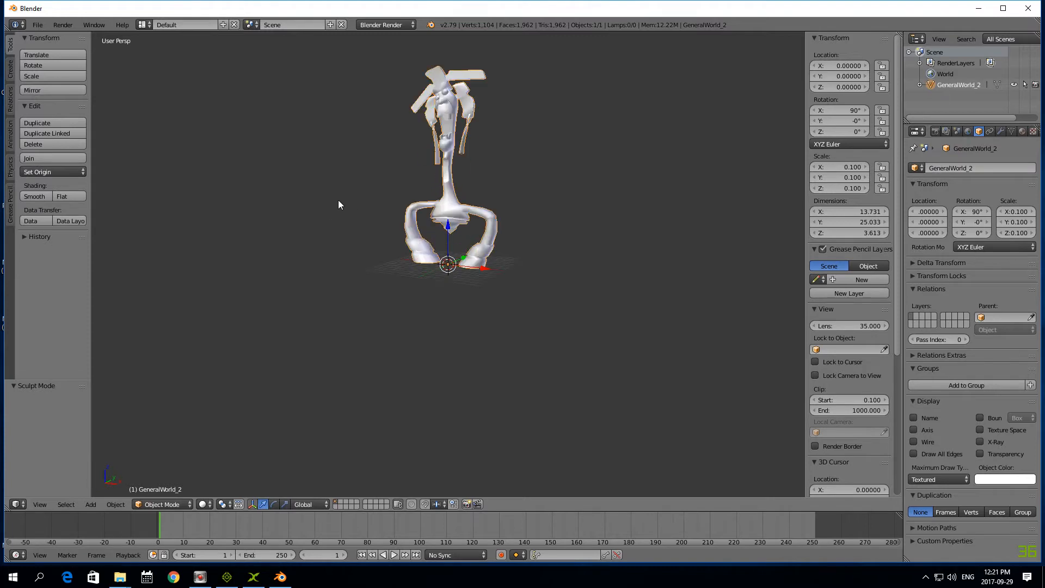
{"action": "scroll", "coordinate": [376, 185], "scroll_direction": "up", "scroll_amount": 1}
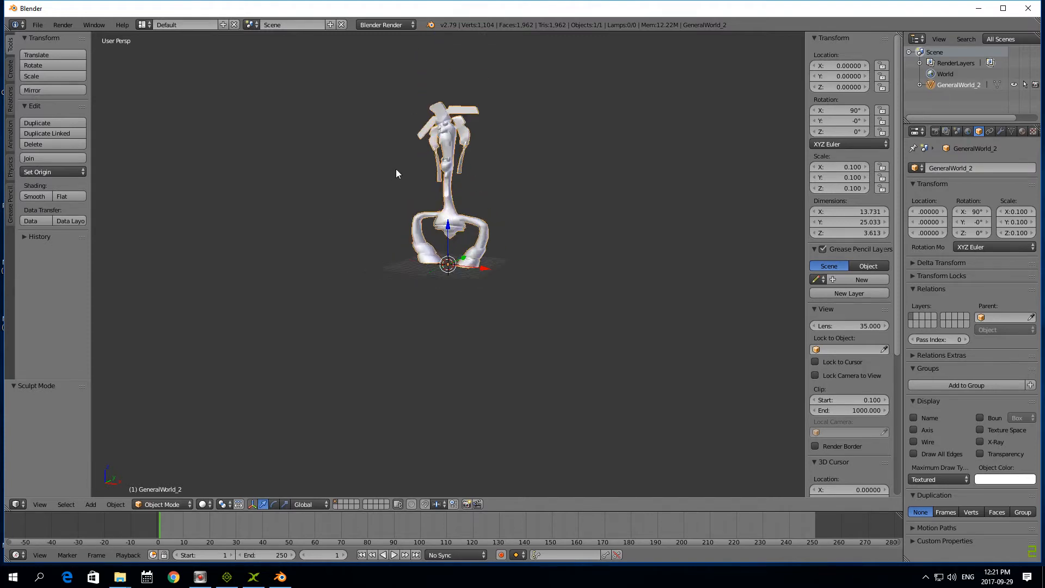
Step: Start a Wavefront OBJ export into the GeneralWorld-green folder, limited to the selected object
{"action": "left_click", "coordinate": [38, 25]}
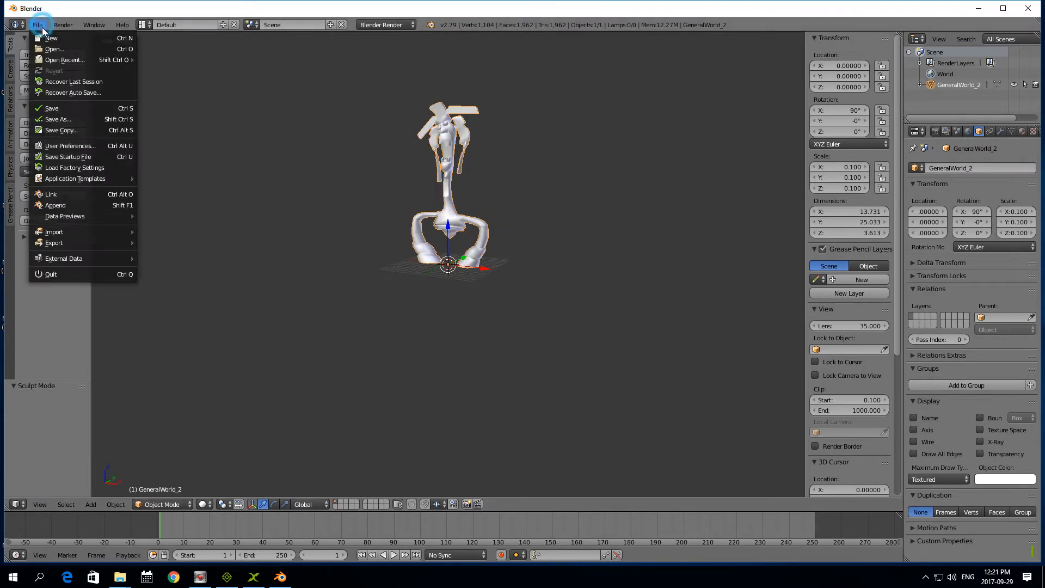
{"action": "mouse_move", "coordinate": [69, 243]}
{"action": "left_click", "coordinate": [172, 309]}
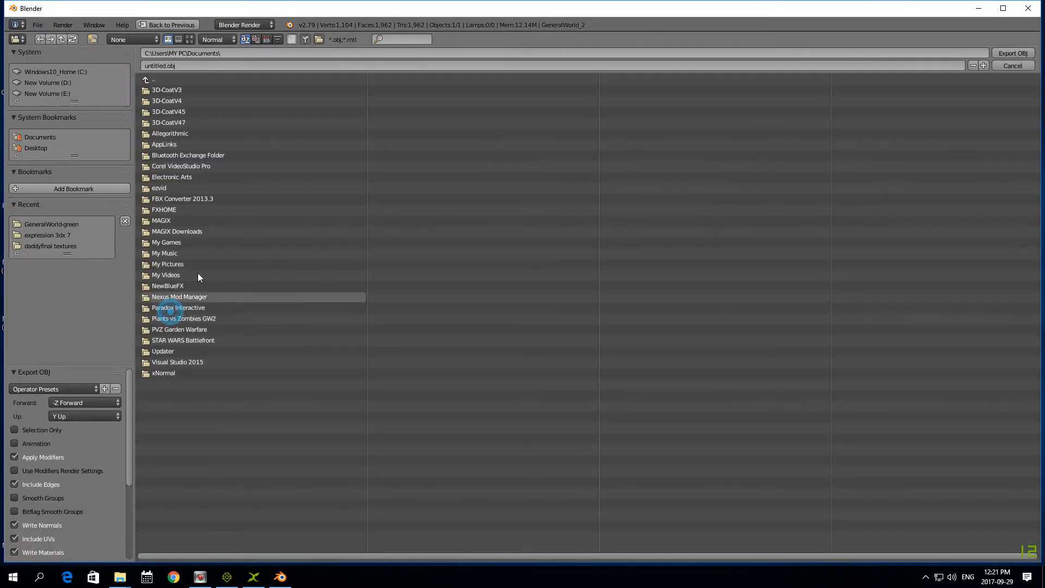
{"action": "left_click", "coordinate": [52, 225]}
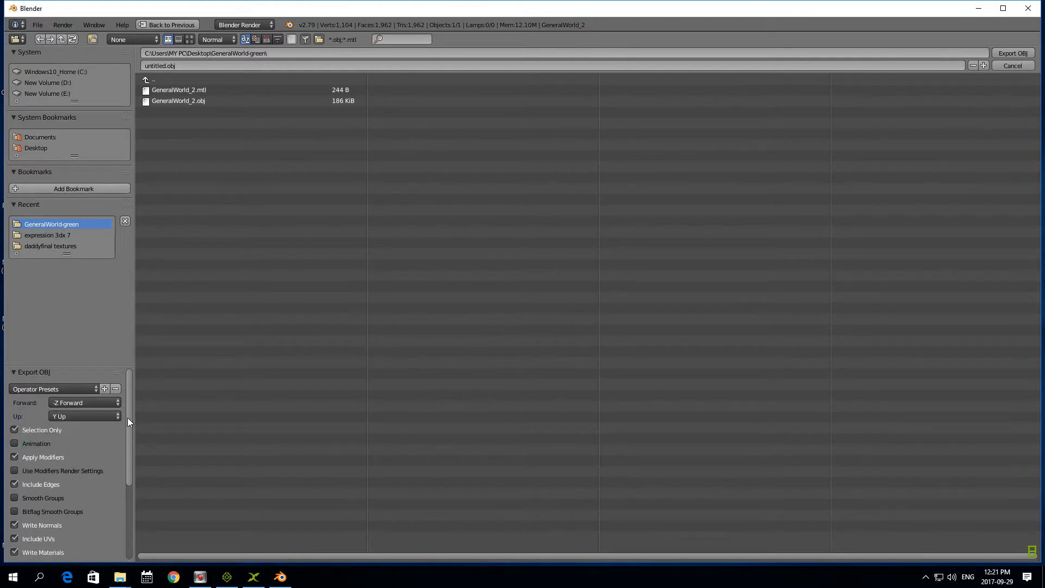
Step: Turn off Include Edges, enable Keep Vertex Order and set the OBJ export scale to 10
{"action": "mouse_move", "coordinate": [130, 417]}
{"action": "left_mouse_down"}
{"action": "mouse_move", "coordinate": [135, 437]}
{"action": "mouse_move", "coordinate": [135, 417]}
{"action": "left_mouse_up"}
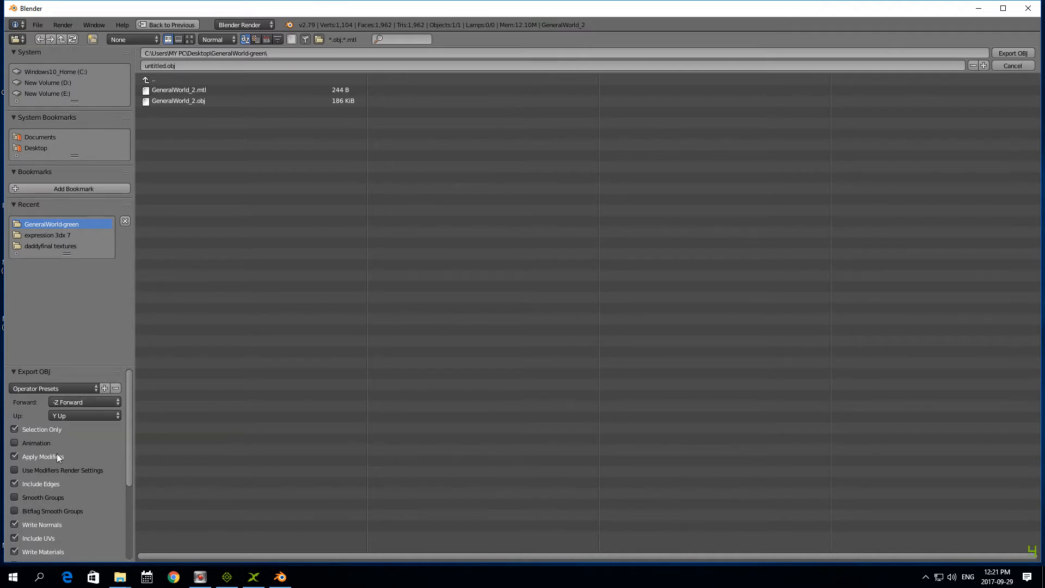
{"action": "left_click", "coordinate": [15, 484]}
{"action": "left_click_drag", "start_coordinate": [127, 449], "coordinate": [138, 534]}
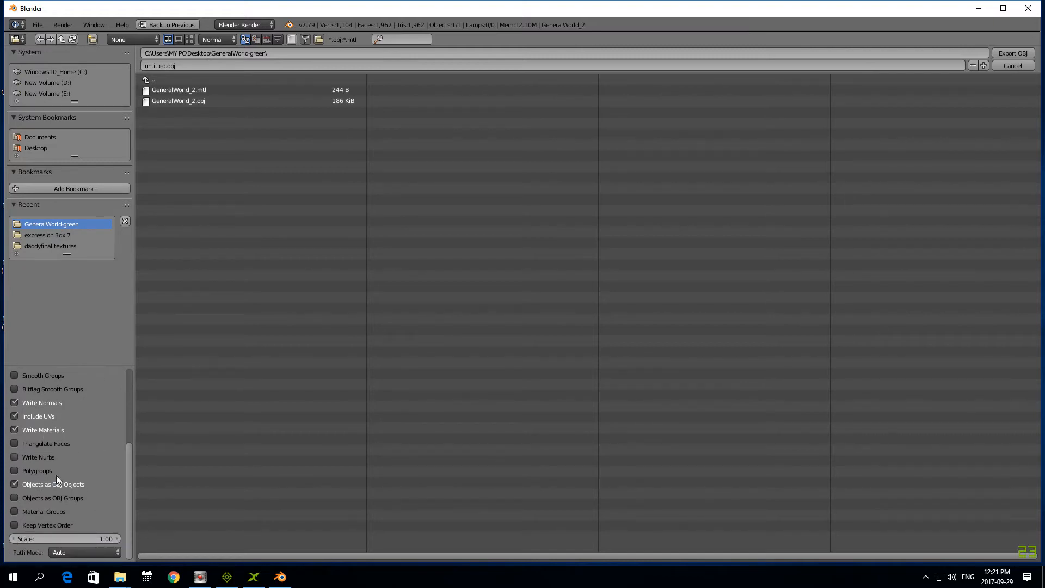
{"action": "left_click", "coordinate": [17, 526]}
{"action": "left_click", "coordinate": [69, 539]}
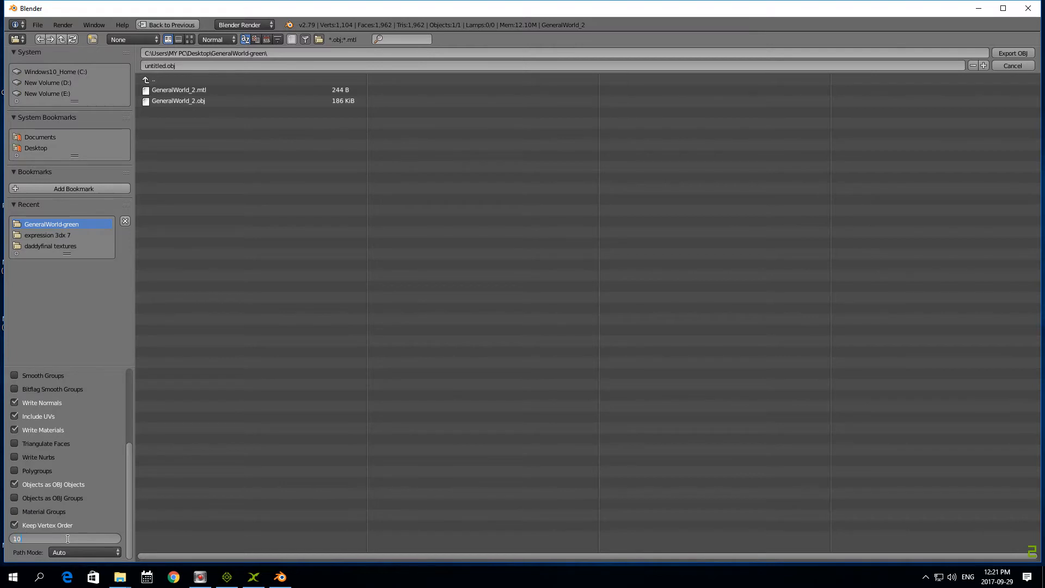
{"action": "type", "text": "10"}
{"action": "key", "text": "Return"}
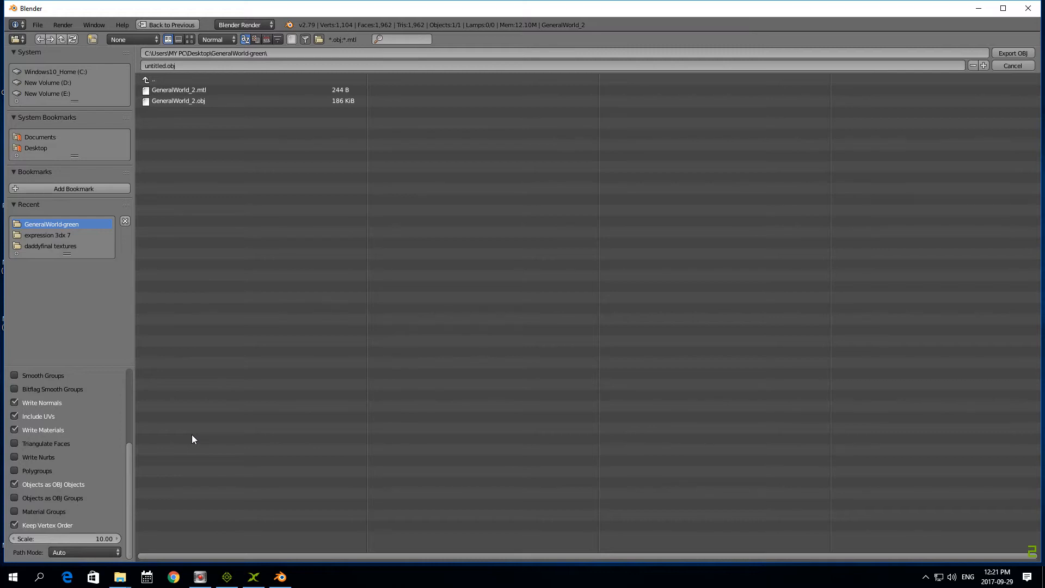
Step: Name the export file GeneralWorld_A.obj, based on the existing GeneralWorld_2.obj name, and export it
{"action": "left_click", "coordinate": [178, 102]}
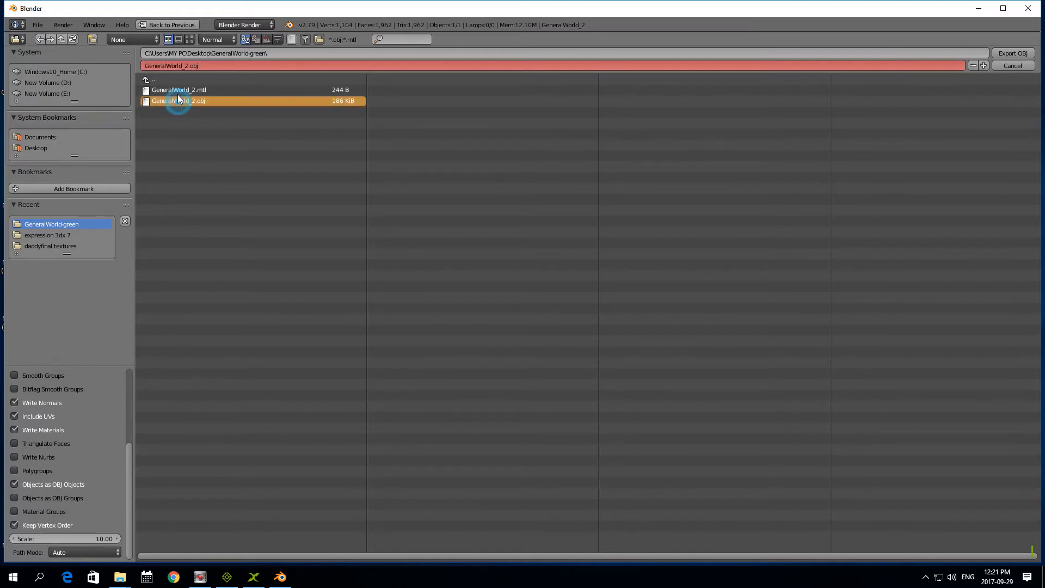
{"action": "left_click", "coordinate": [189, 66]}
{"action": "left_click_drag", "start_coordinate": [185, 66], "coordinate": [207, 65]}
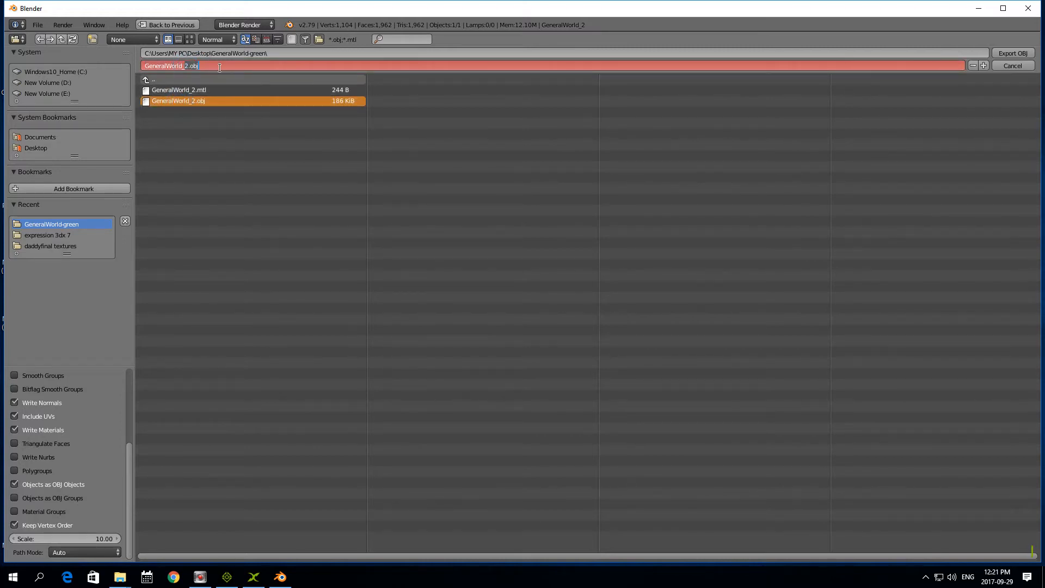
{"action": "key", "text": "BackSpace"}
{"action": "left_click", "coordinate": [451, 36]}
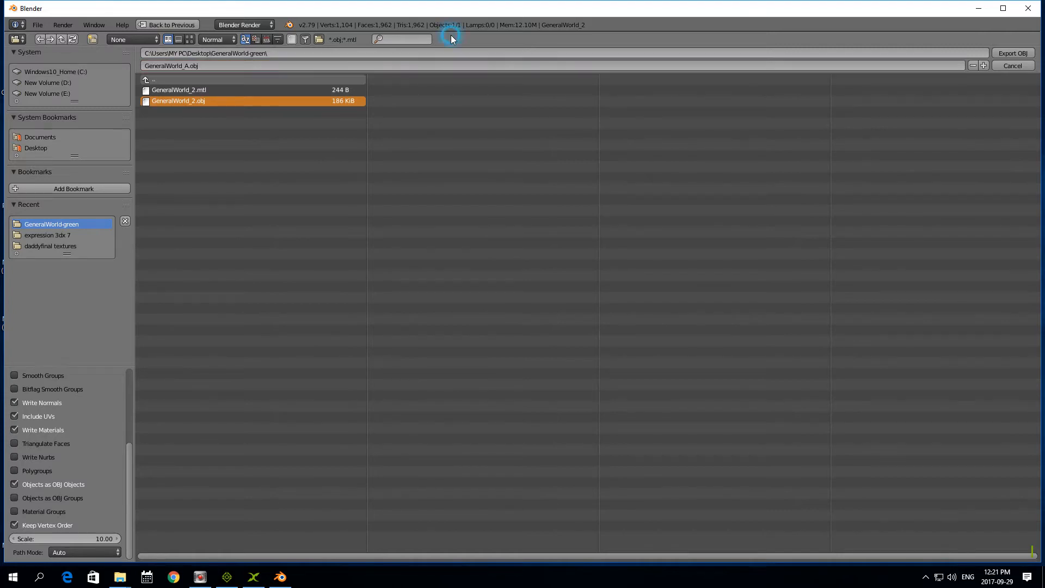
{"action": "left_click", "coordinate": [1005, 54]}
{"action": "middle_click_drag", "start_coordinate": [245, 282], "coordinate": [445, 206]}
{"action": "scroll", "coordinate": [445, 206], "scroll_direction": "up", "scroll_amount": 2}
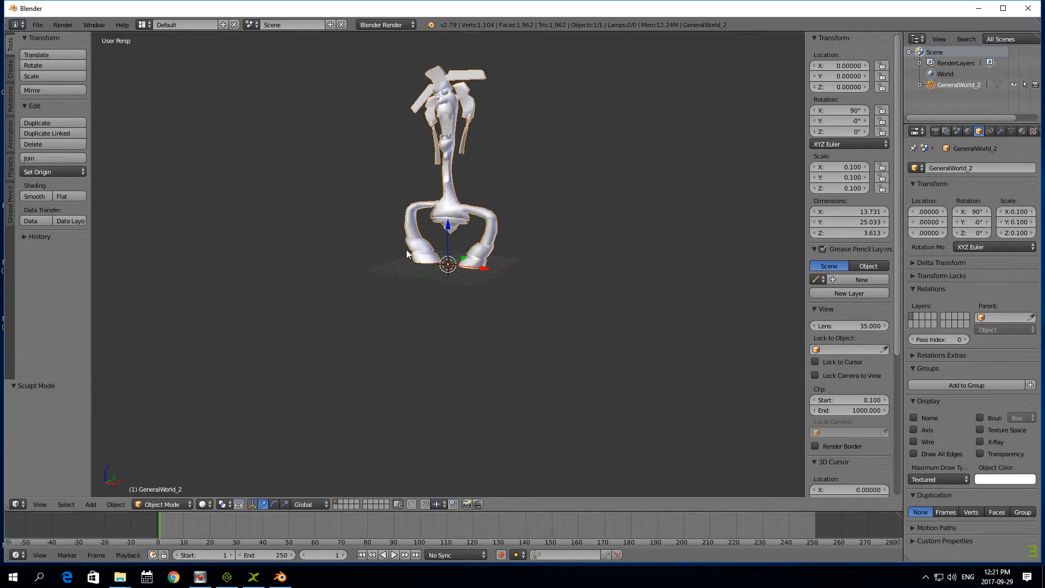
Step: Switch to an empty layer and import GeneralWorld_2.obj from the GeneralWorld-green folder as Wavefront OBJ with Keep Vert Order
{"action": "left_click", "coordinate": [335, 505]}
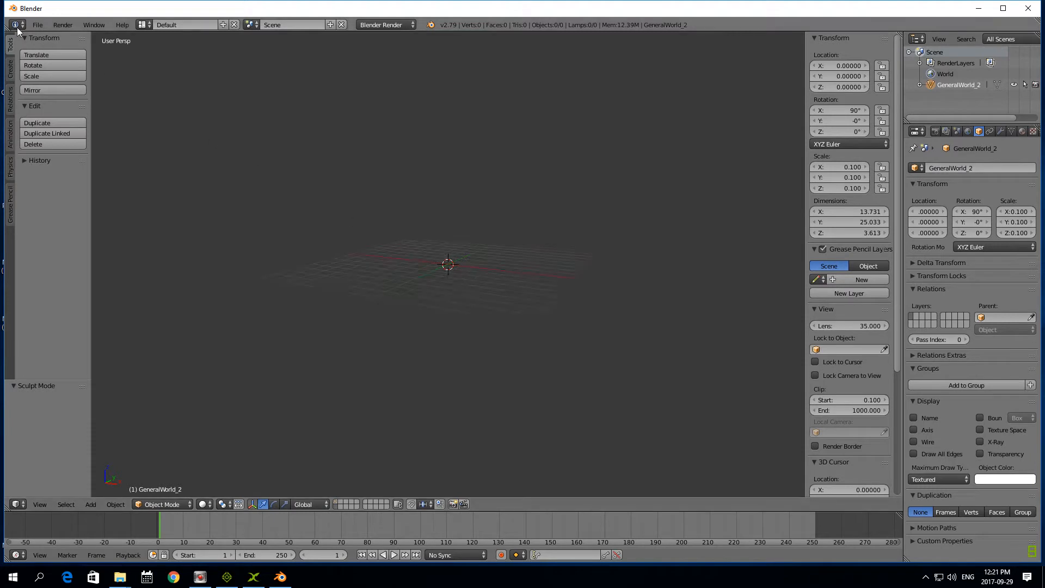
{"action": "left_click", "coordinate": [38, 25]}
{"action": "mouse_move", "coordinate": [72, 231]}
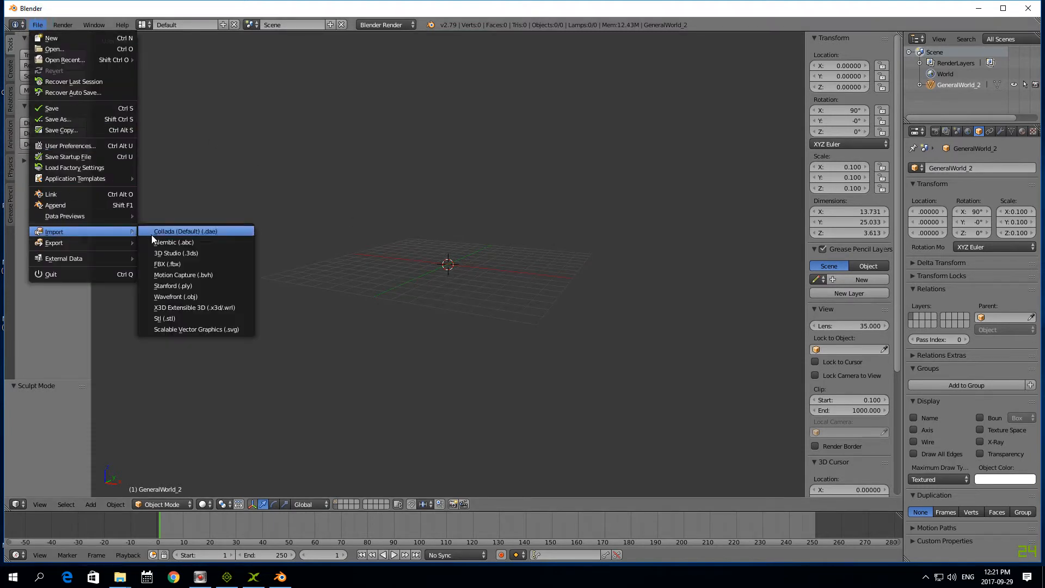
{"action": "left_click", "coordinate": [184, 296]}
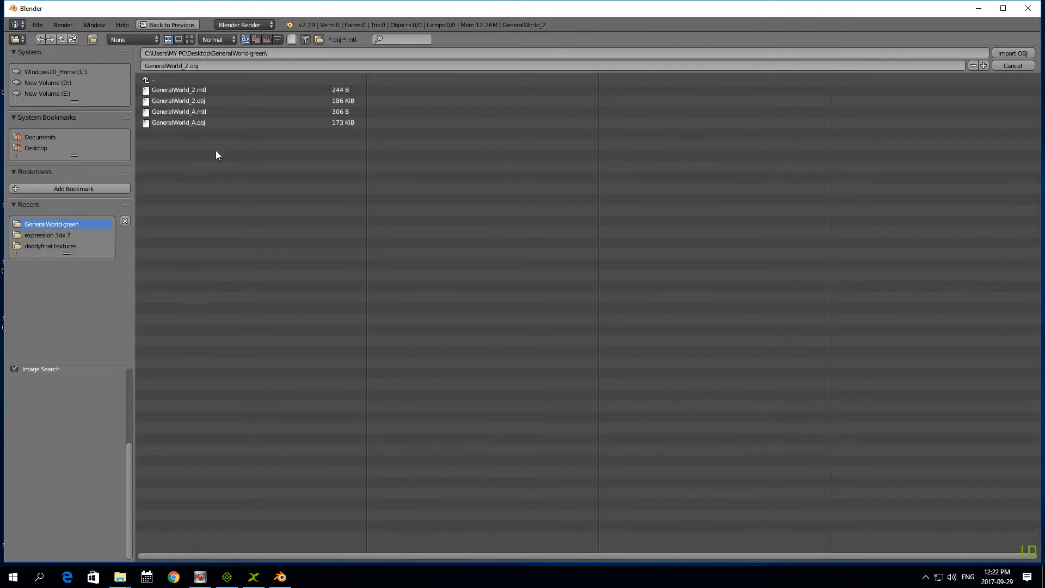
{"action": "left_click", "coordinate": [186, 100]}
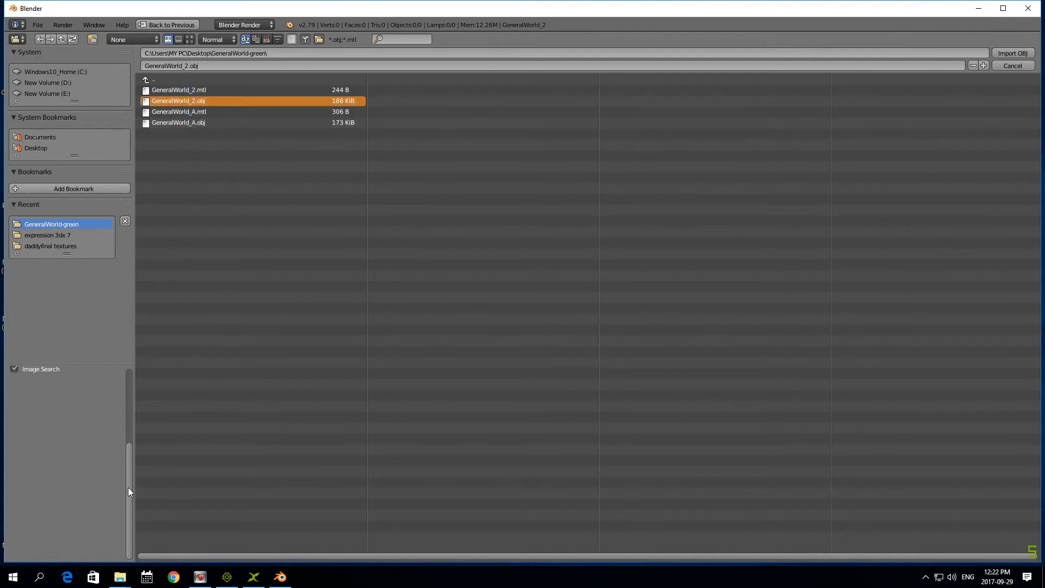
{"action": "left_click_drag", "start_coordinate": [134, 456], "coordinate": [135, 385]}
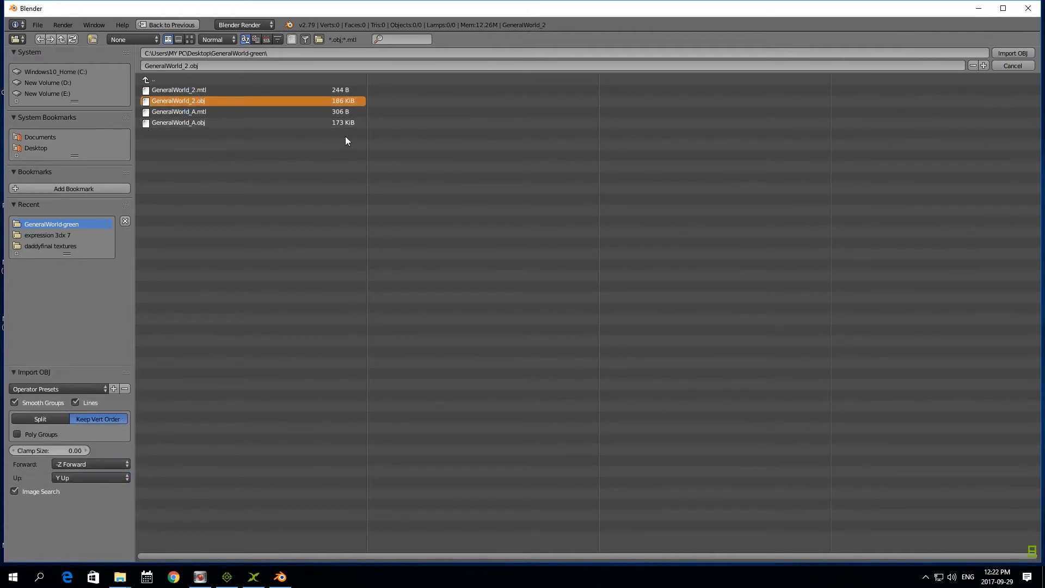
{"action": "left_click", "coordinate": [1005, 53]}
Step: Select the newly imported full-size avatar mesh and scale it to 0.1
{"action": "scroll", "coordinate": [471, 228], "scroll_direction": "down", "scroll_amount": 5}
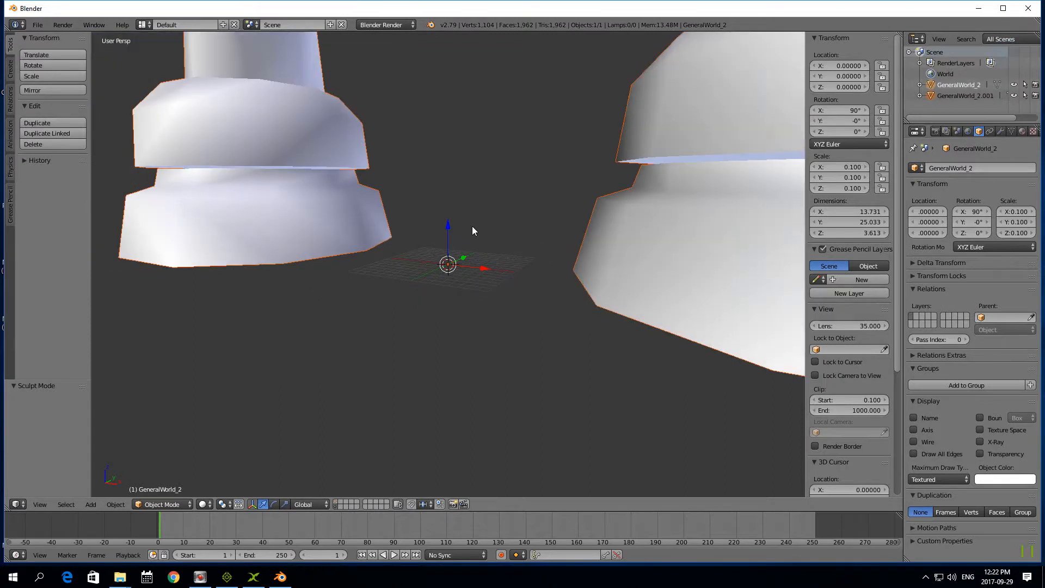
{"action": "right_click", "coordinate": [389, 242]}
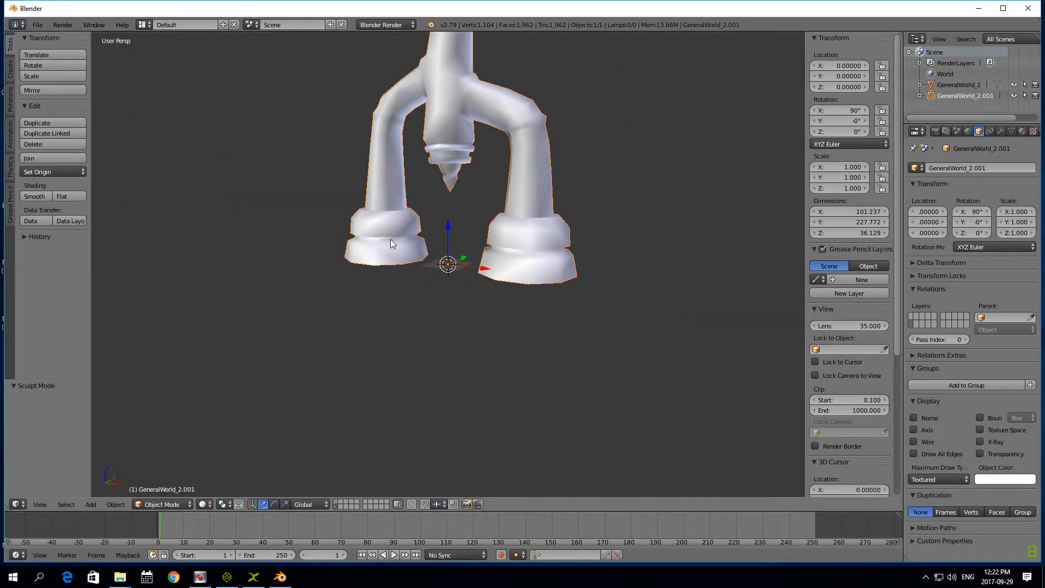
{"action": "type", "text": "s.1"}
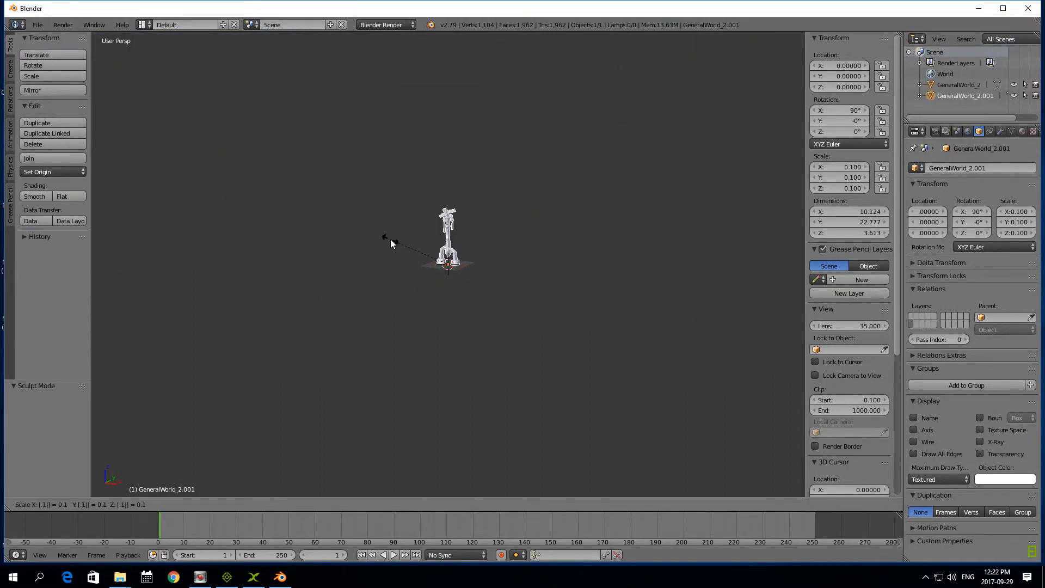
{"action": "key", "text": "Return"}
{"action": "scroll", "coordinate": [397, 240], "scroll_direction": "up", "scroll_amount": 8}
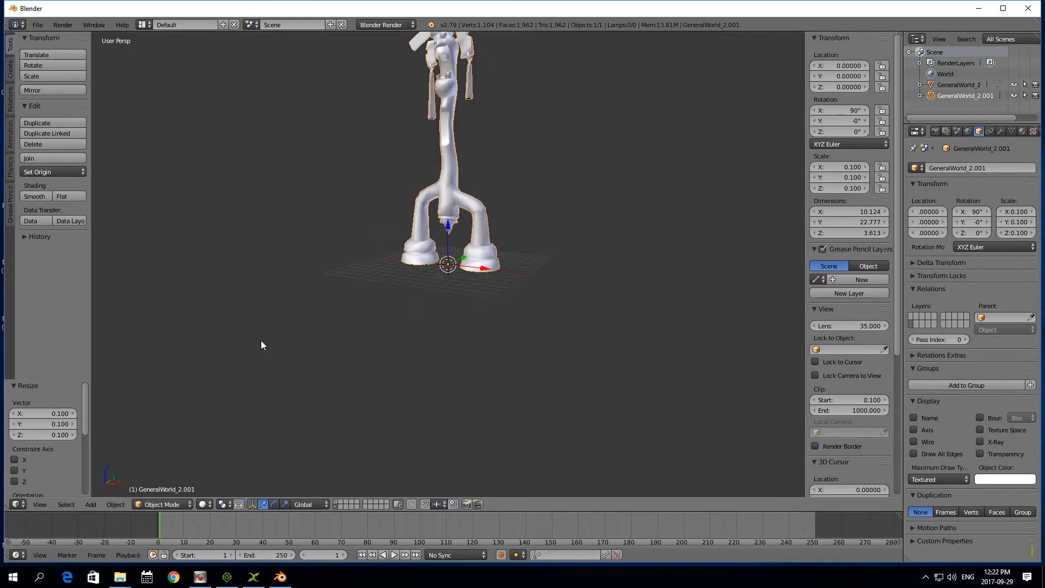
Step: Enter Edit Mode on the scaled mesh and turn off limiting the selection to visible vertices
{"action": "left_click", "coordinate": [163, 504]}
{"action": "left_click", "coordinate": [159, 479]}
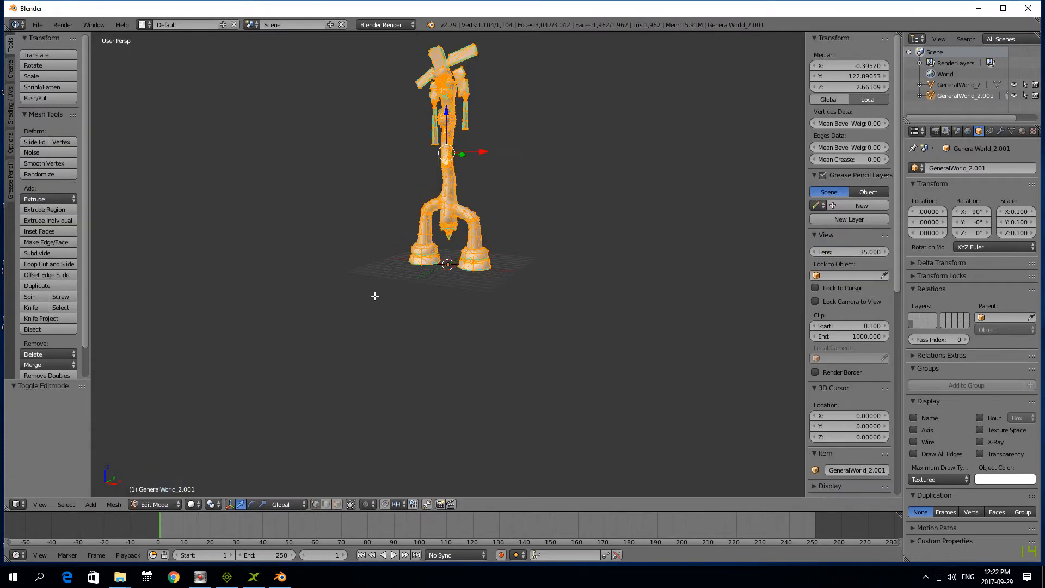
{"action": "scroll", "coordinate": [406, 225], "scroll_direction": "up", "scroll_amount": 1}
{"action": "key", "text": "KP_1"}
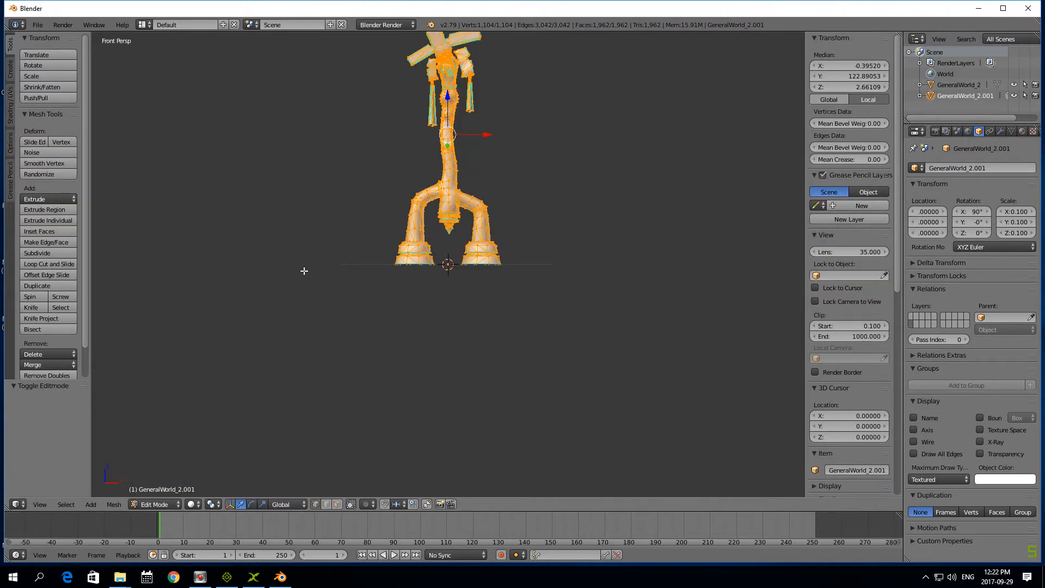
{"action": "middle_click_drag", "start_coordinate": [341, 221], "coordinate": [343, 441]}
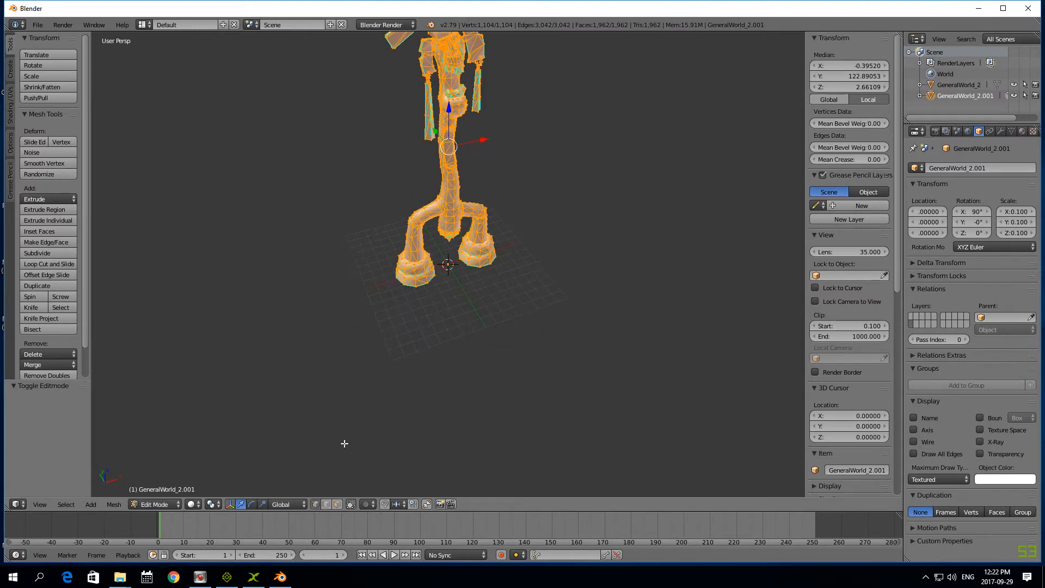
{"action": "left_click", "coordinate": [352, 504]}
{"action": "scroll", "coordinate": [367, 350], "scroll_direction": "down", "scroll_amount": 2}
{"action": "scroll", "coordinate": [380, 290], "scroll_direction": "up", "scroll_amount": 5}
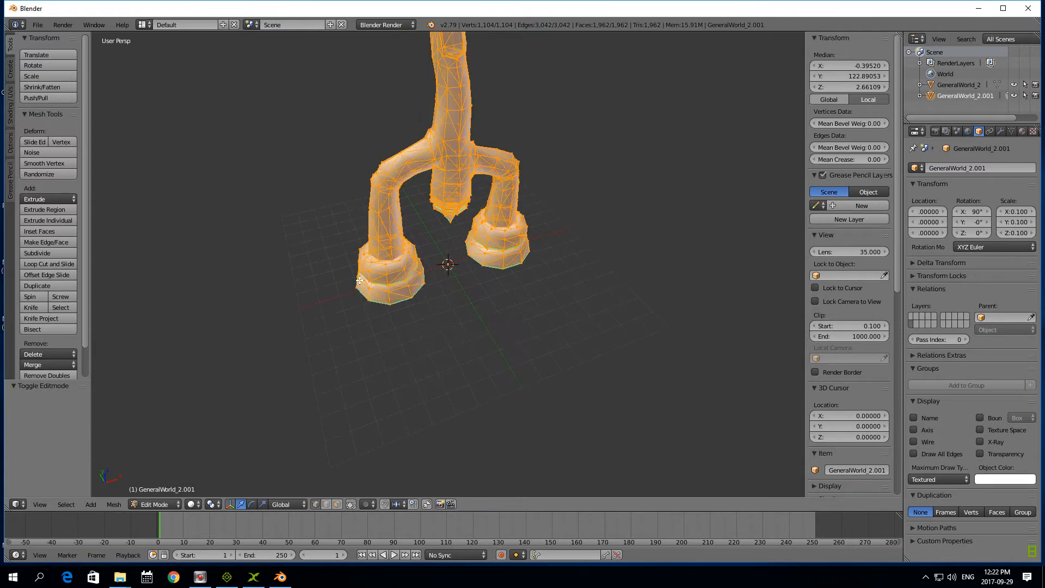
{"action": "scroll", "coordinate": [290, 312], "scroll_direction": "down", "scroll_amount": 4}
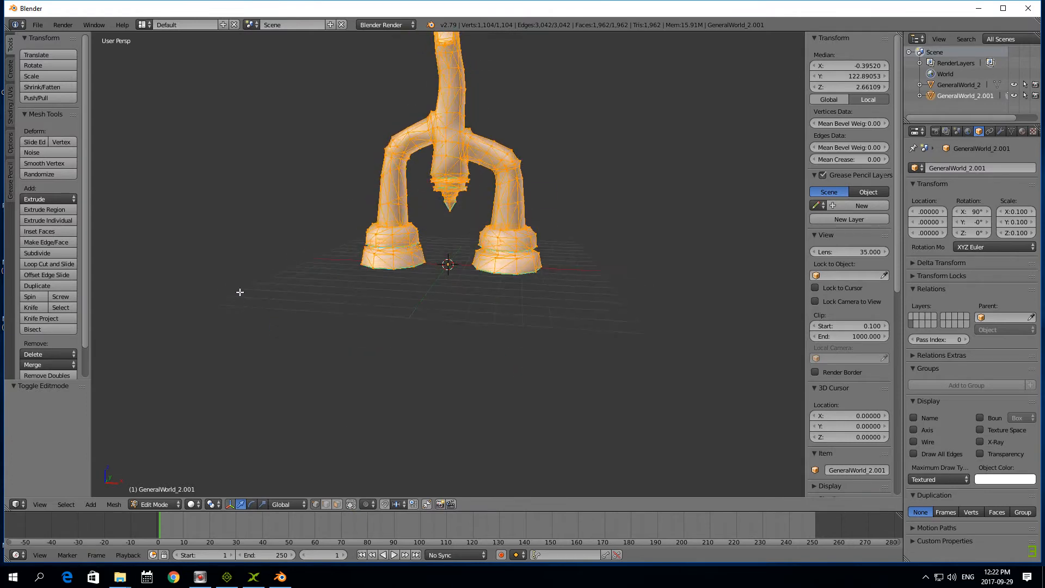
{"action": "scroll", "coordinate": [397, 129], "scroll_direction": "down", "scroll_amount": 2}
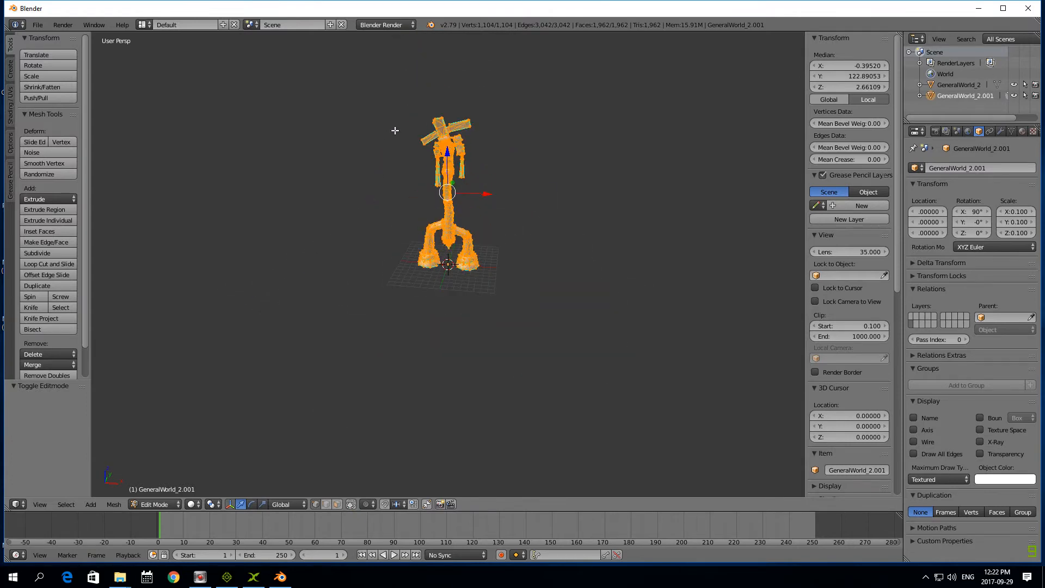
Step: Select the avatar's upper half, tilt it in the right side view and shift it about -1.95 along Y
{"action": "right_click", "coordinate": [398, 125]}
{"action": "key", "text": "b"}
{"action": "left_click_drag", "start_coordinate": [353, 87], "coordinate": [548, 199]}
{"action": "key", "text": "KP_3"}
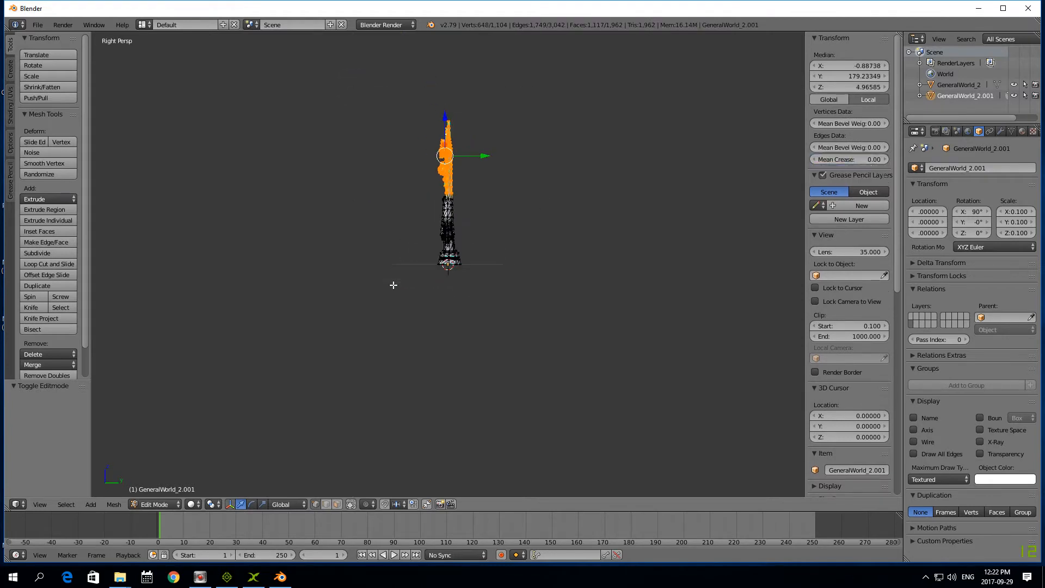
{"action": "key", "text": "r"}
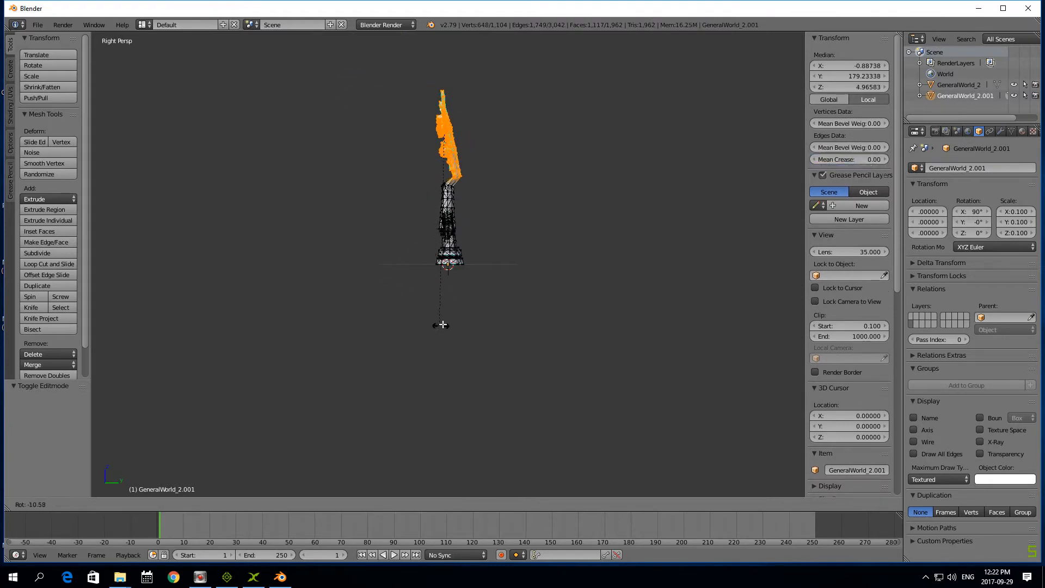
{"action": "left_click", "coordinate": [450, 319]}
{"action": "left_click_drag", "start_coordinate": [484, 134], "coordinate": [423, 177]}
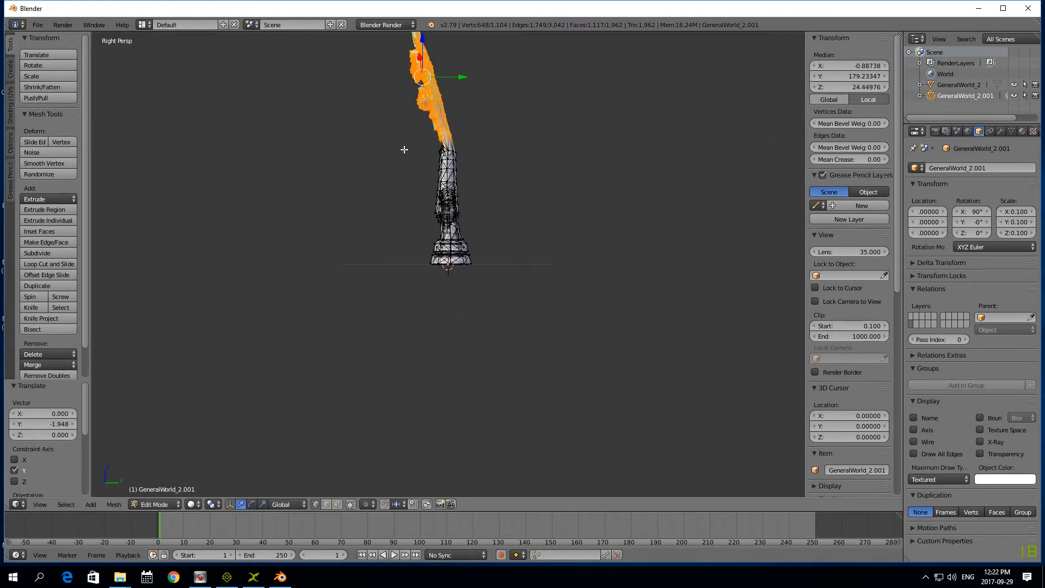
Step: Extend the selection further down the trunk, rotate it about -10.6° and shift it about -1.42 along Y
{"action": "key", "text": "c"}
{"action": "left_click_drag", "start_coordinate": [415, 133], "coordinate": [483, 169]}
{"action": "right_click", "coordinate": [484, 169]}
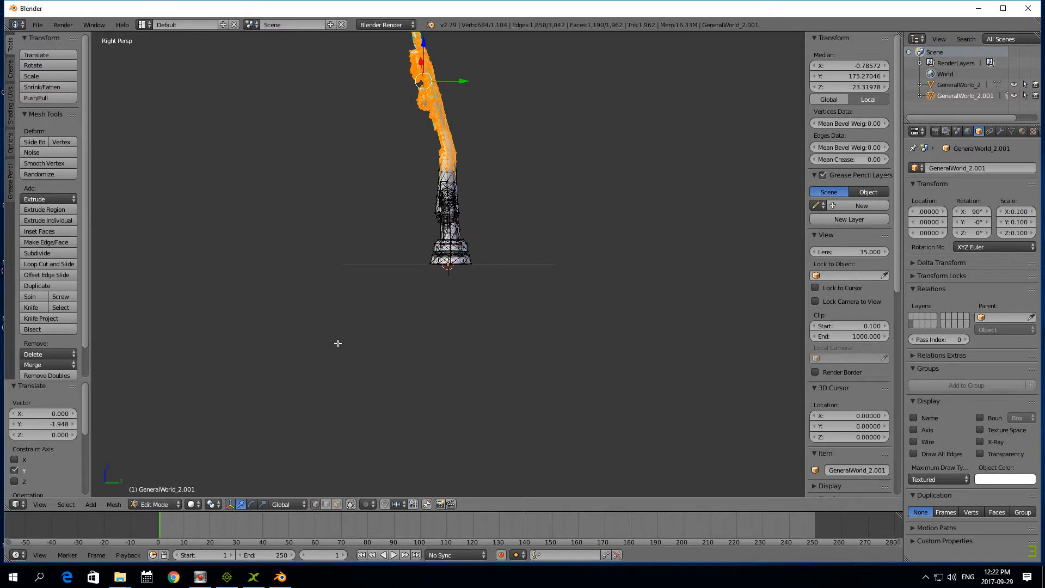
{"action": "key", "text": "r"}
{"action": "left_click", "coordinate": [390, 330]}
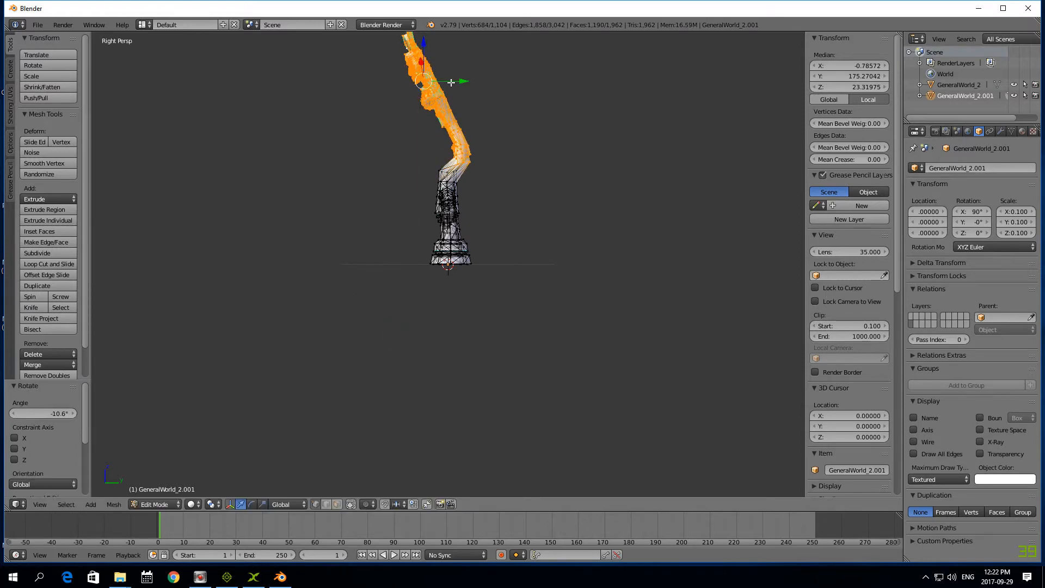
{"action": "mouse_move", "coordinate": [451, 82]}
{"action": "left_mouse_down"}
{"action": "mouse_move", "coordinate": [464, 82]}
{"action": "mouse_move", "coordinate": [447, 88]}
{"action": "left_mouse_up"}
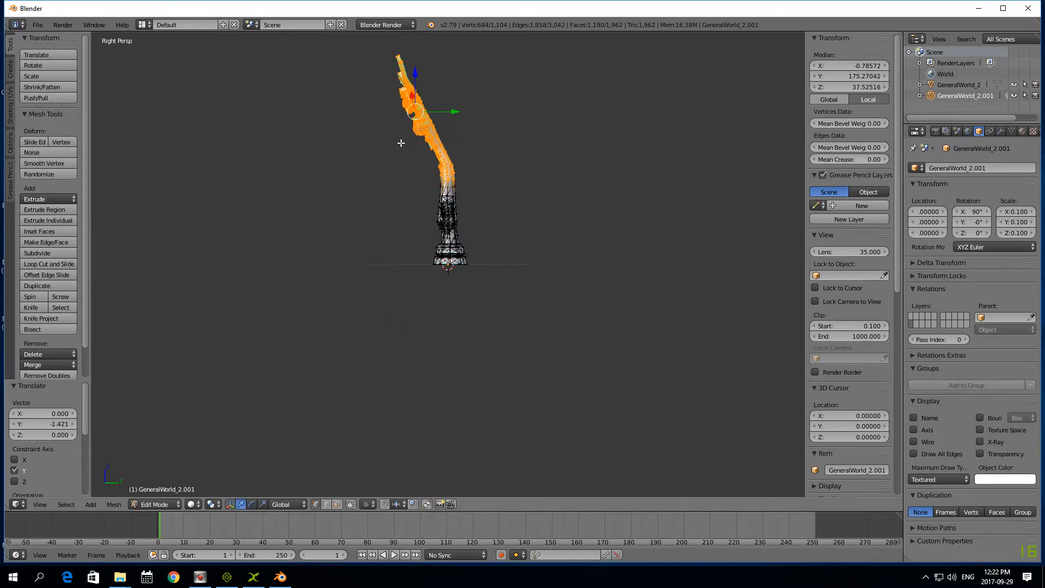
Step: Reselect only the head and upper trunk, tilt them further and shift them about -0.94 along Y
{"action": "right_click", "coordinate": [417, 93]}
{"action": "key", "text": "b"}
{"action": "left_click_drag", "start_coordinate": [337, 48], "coordinate": [472, 153]}
{"action": "key", "text": "r"}
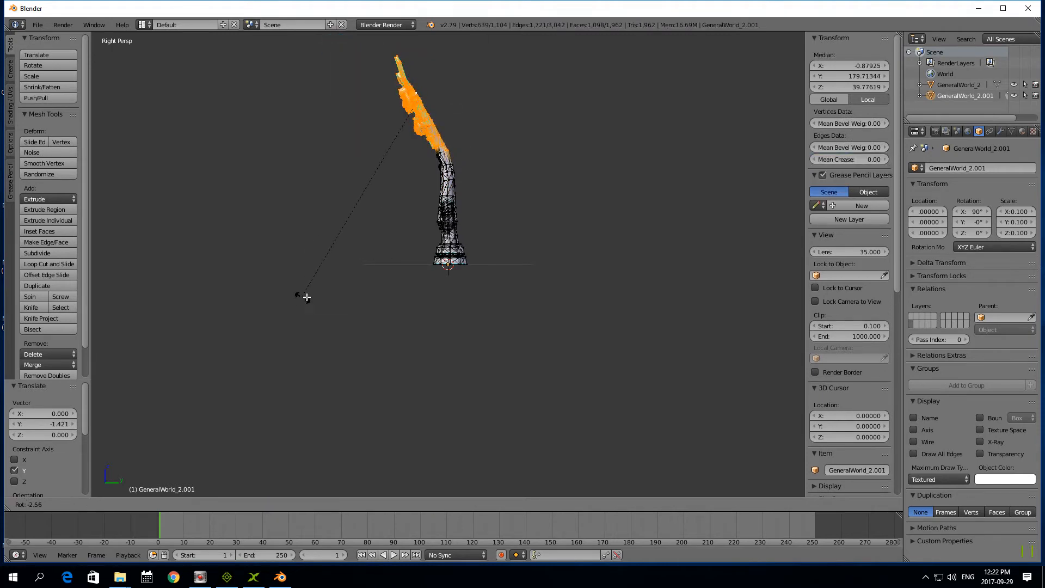
{"action": "left_click", "coordinate": [336, 296]}
{"action": "left_click_drag", "start_coordinate": [451, 109], "coordinate": [443, 108]}
Step: Select the foot on the positive X side in front view and raise it about 0.94 along Z
{"action": "right_click", "coordinate": [442, 249]}
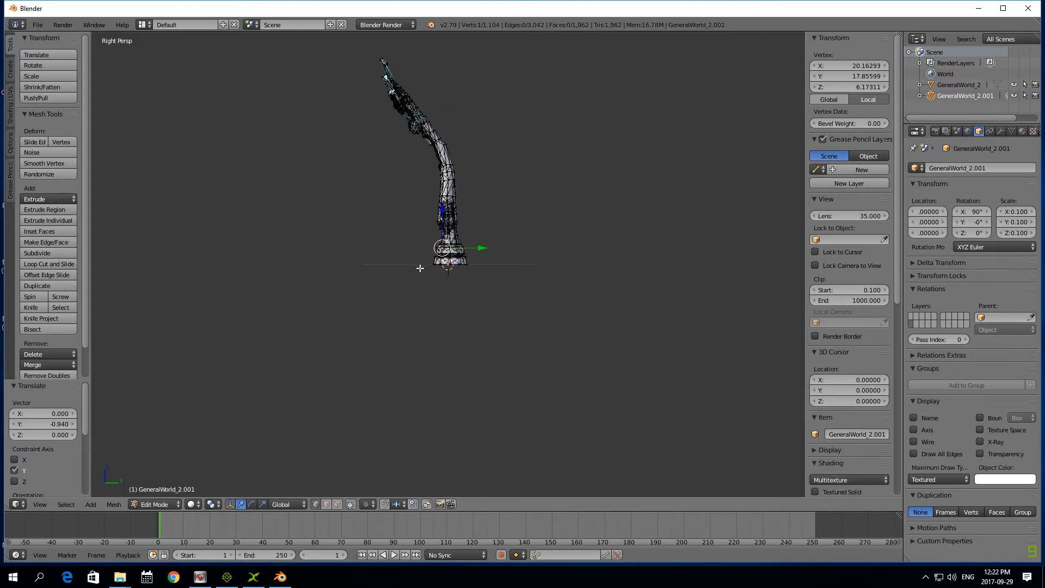
{"action": "key", "text": "KP_1"}
{"action": "key", "text": "b"}
{"action": "left_click_drag", "start_coordinate": [444, 240], "coordinate": [517, 270]}
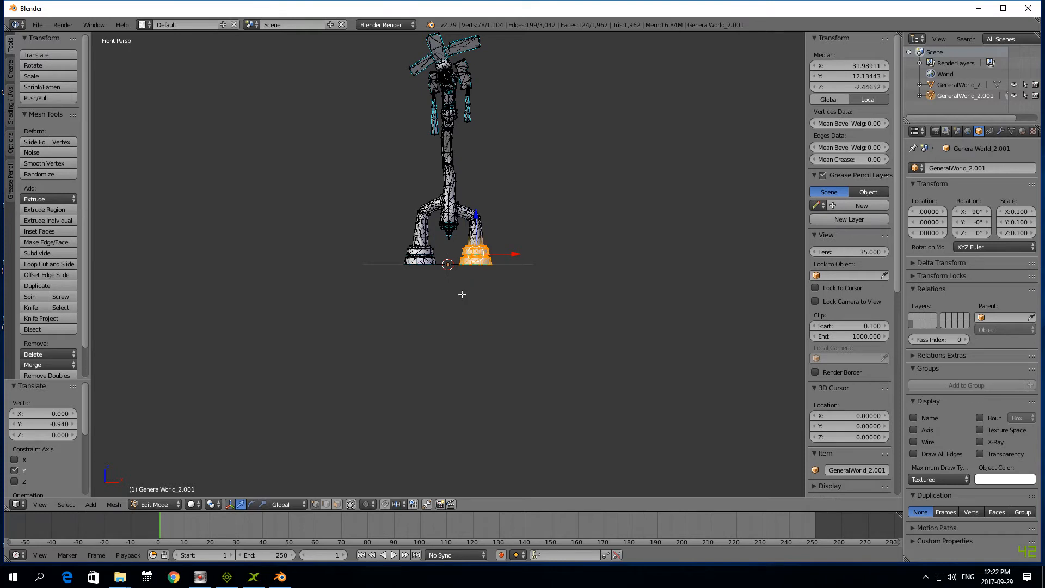
{"action": "mouse_move", "coordinate": [479, 215]}
{"action": "left_mouse_down"}
{"action": "mouse_move", "coordinate": [473, 208]}
{"action": "mouse_move", "coordinate": [464, 226]}
{"action": "left_mouse_up"}
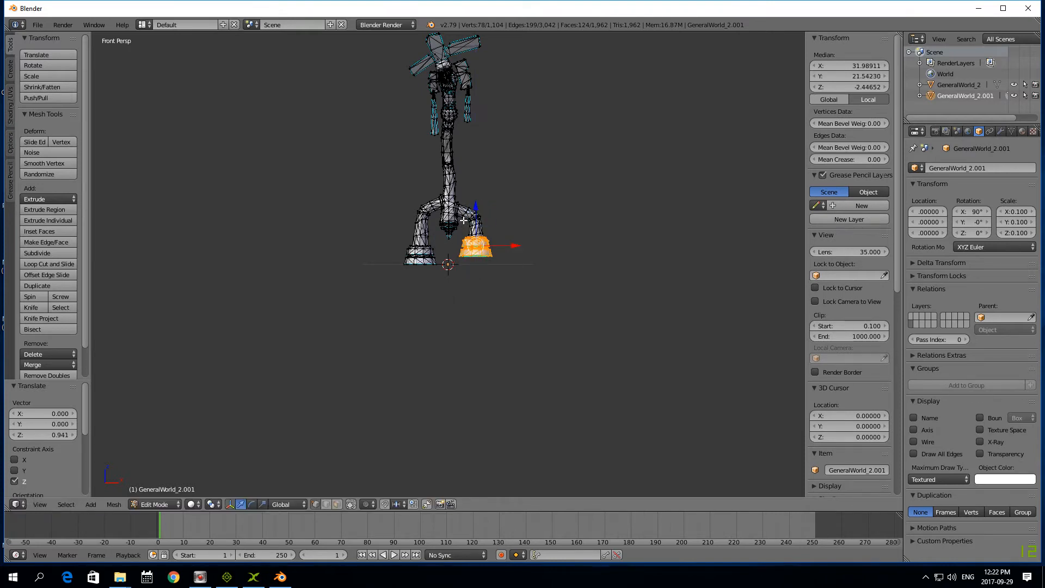
Step: Add the lower leg above the raised foot to the selection and rotate both about -25.2° in front view
{"action": "key", "text": "b"}
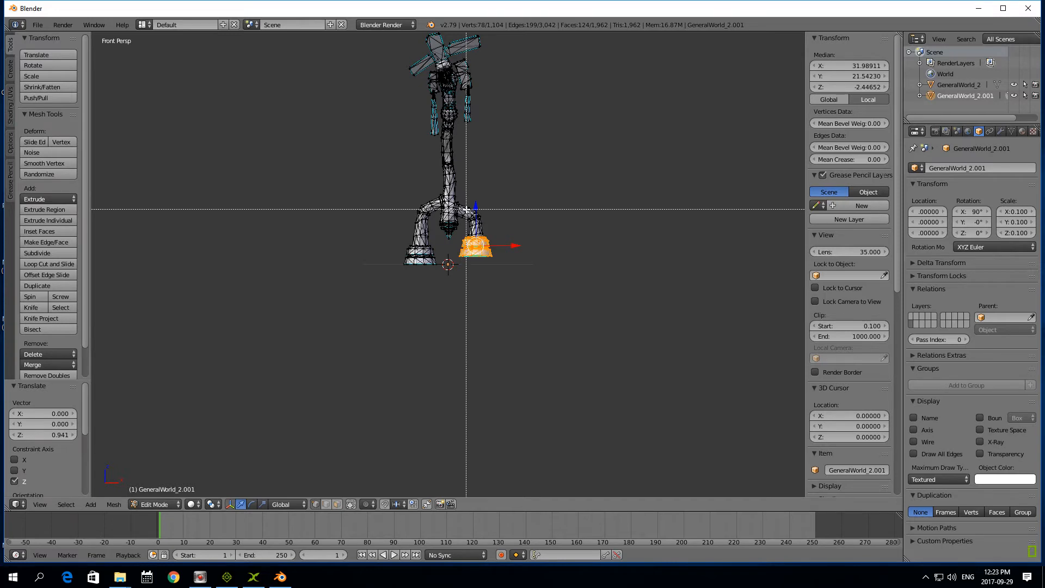
{"action": "left_click_drag", "start_coordinate": [457, 209], "coordinate": [493, 237]}
{"action": "key", "text": "b"}
{"action": "key", "text": "Escape"}
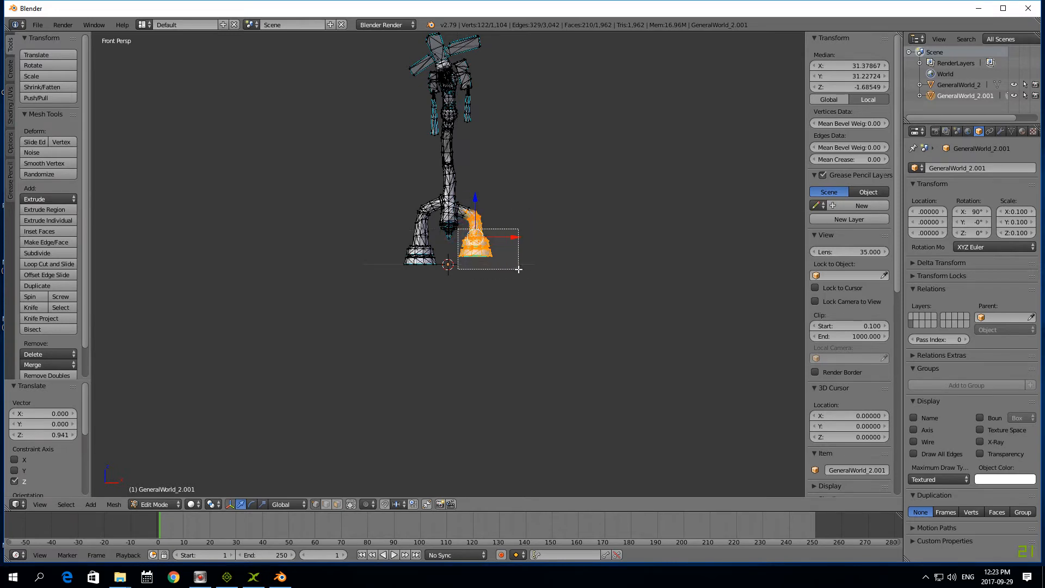
{"action": "key", "text": "r"}
{"action": "left_click", "coordinate": [495, 316]}
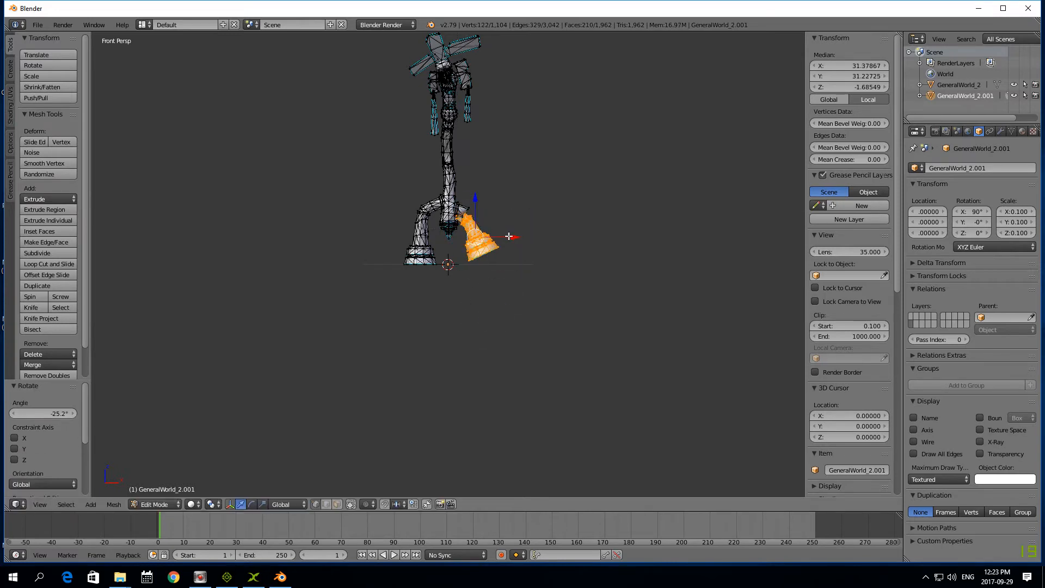
Step: Move the rotated leg and foot about 1.25 outward along X and slightly up along Z
{"action": "key", "text": "g"}
{"action": "key", "text": "x"}
{"action": "left_click", "coordinate": [487, 200]}
{"action": "key", "text": "g"}
{"action": "key", "text": "z"}
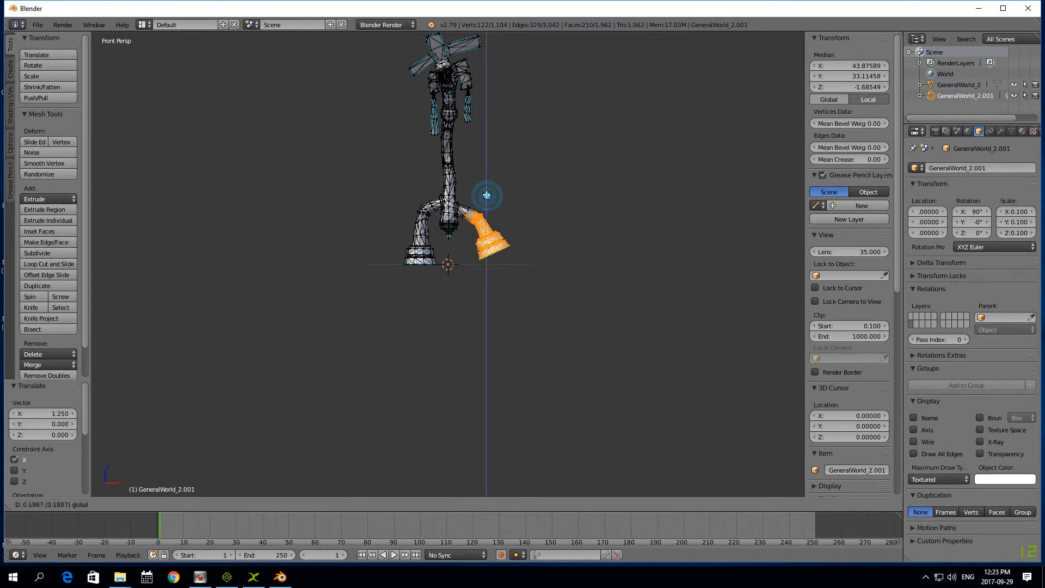
{"action": "left_click", "coordinate": [486, 197]}
Step: Select the whole mesh, smooth its vertices once at 0.500, and clear the full selection
{"action": "scroll", "coordinate": [372, 201], "scroll_direction": "down", "scroll_amount": 4}
{"action": "scroll", "coordinate": [372, 201], "scroll_direction": "up", "scroll_amount": 3}
{"action": "key", "text": "a"}
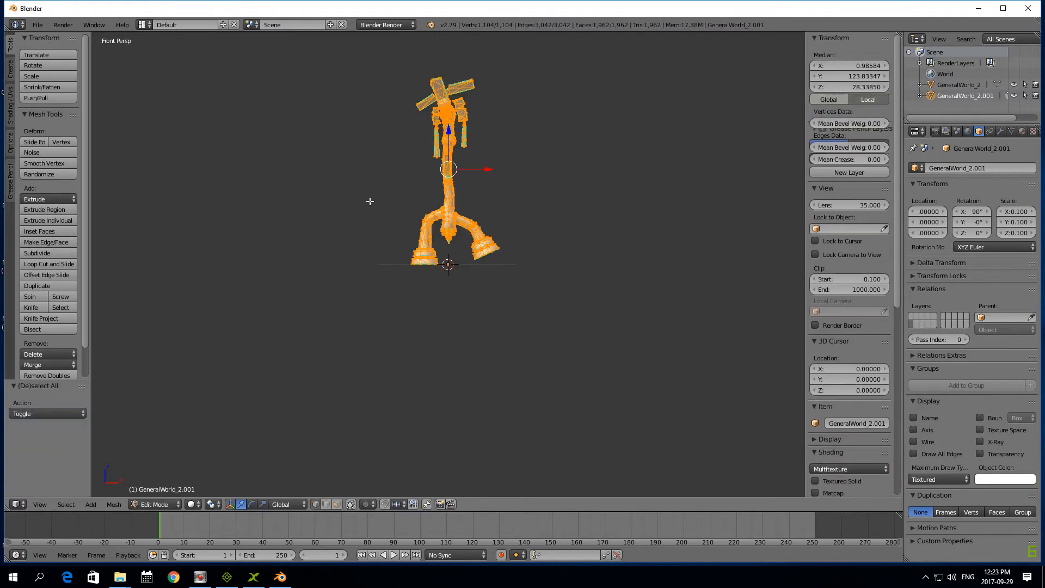
{"action": "left_click", "coordinate": [43, 164]}
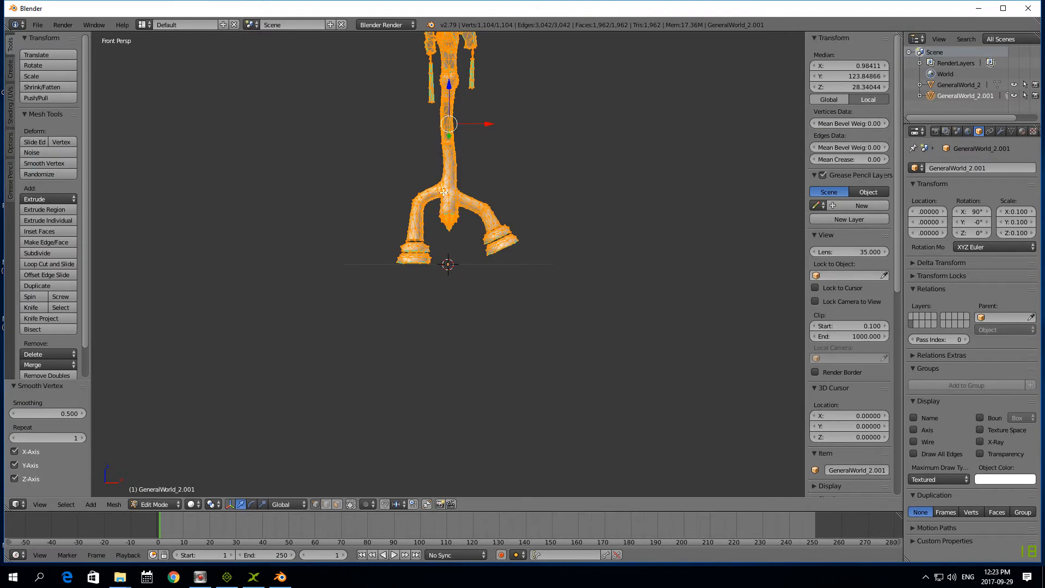
{"action": "right_click", "coordinate": [444, 203]}
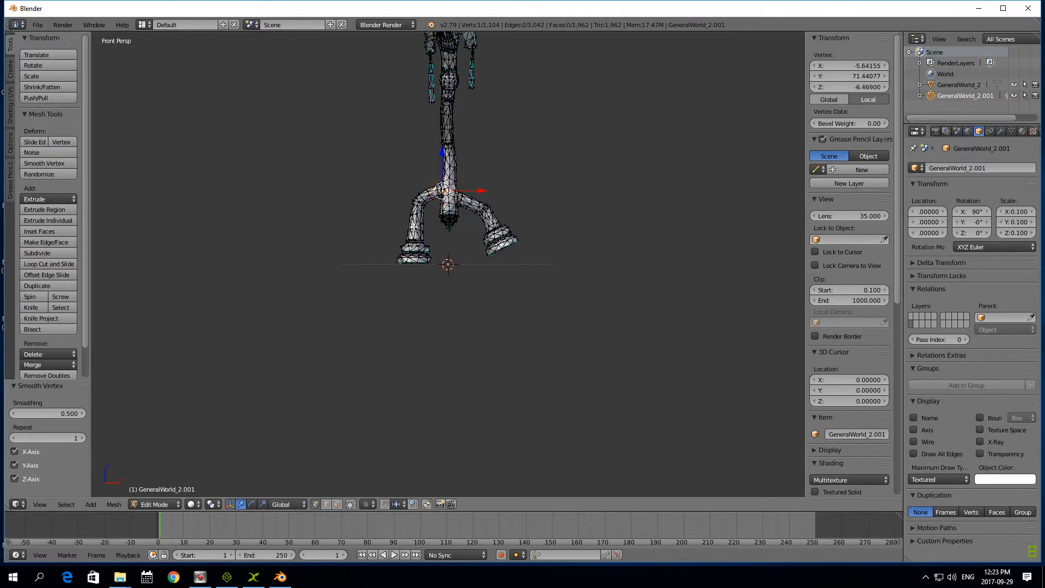
Step: Return the reshaped avatar to Object Mode and inspect it from the side and front
{"action": "left_click", "coordinate": [154, 504]}
{"action": "left_click", "coordinate": [159, 493]}
{"action": "scroll", "coordinate": [363, 314], "scroll_direction": "up", "scroll_amount": 2}
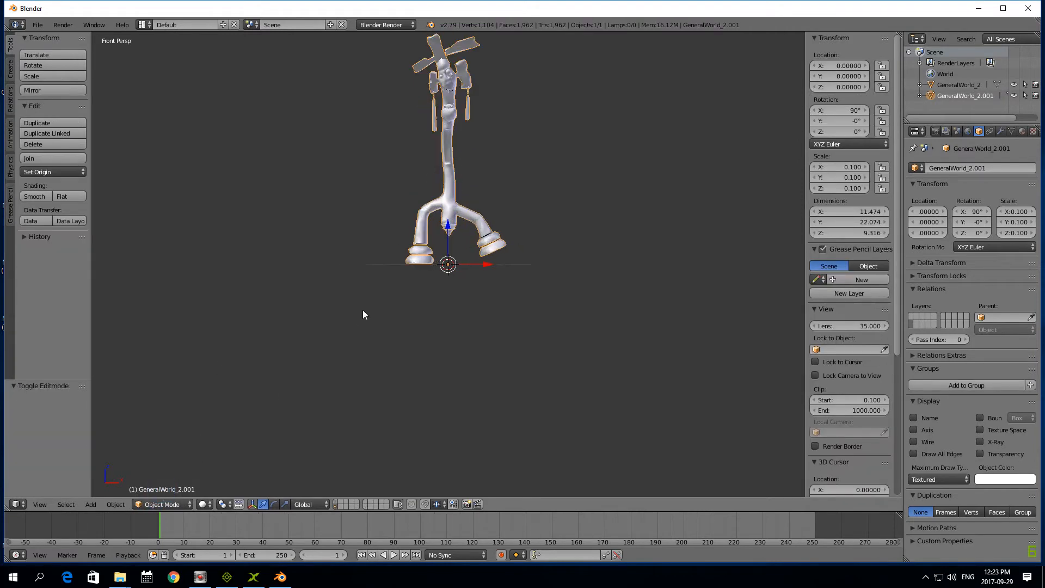
{"action": "key", "text": "KP_3"}
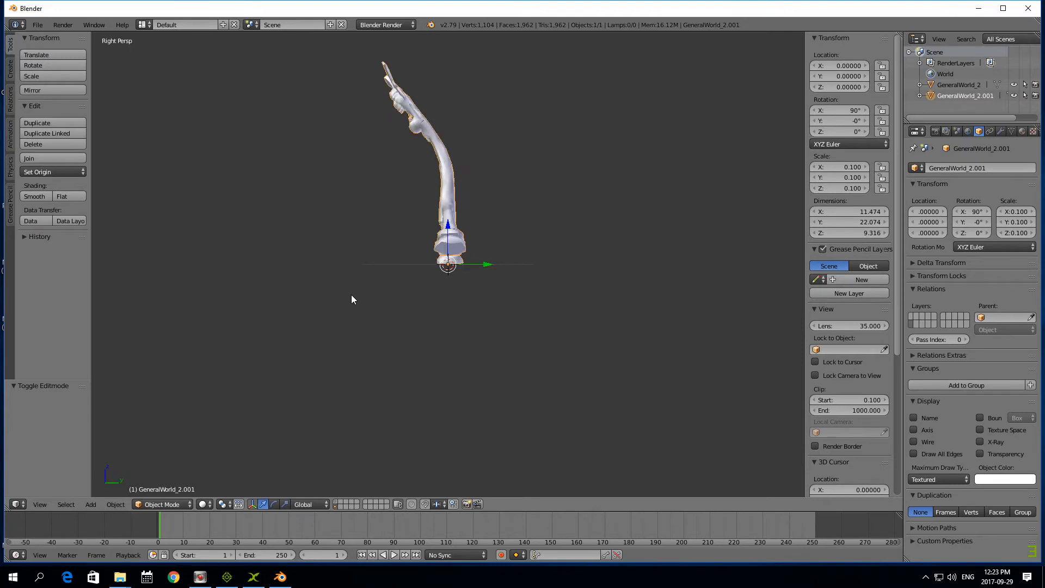
{"action": "key", "text": "KP_1"}
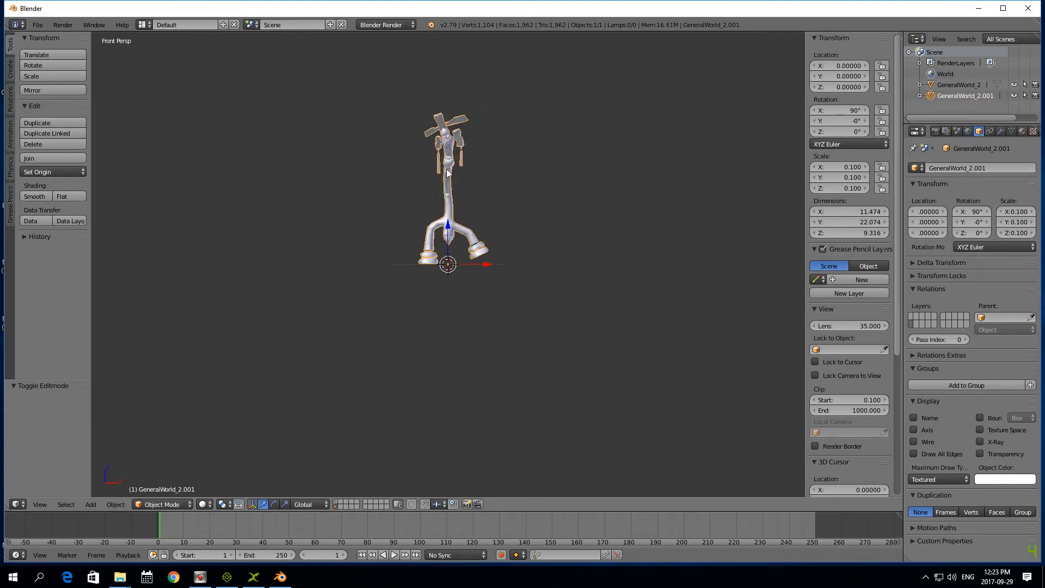
Step: Clear the selection and select only the reshaped GeneralWorld_2.001 avatar
{"action": "key", "text": "a"}
{"action": "key", "text": "a"}
{"action": "key", "text": "a"}
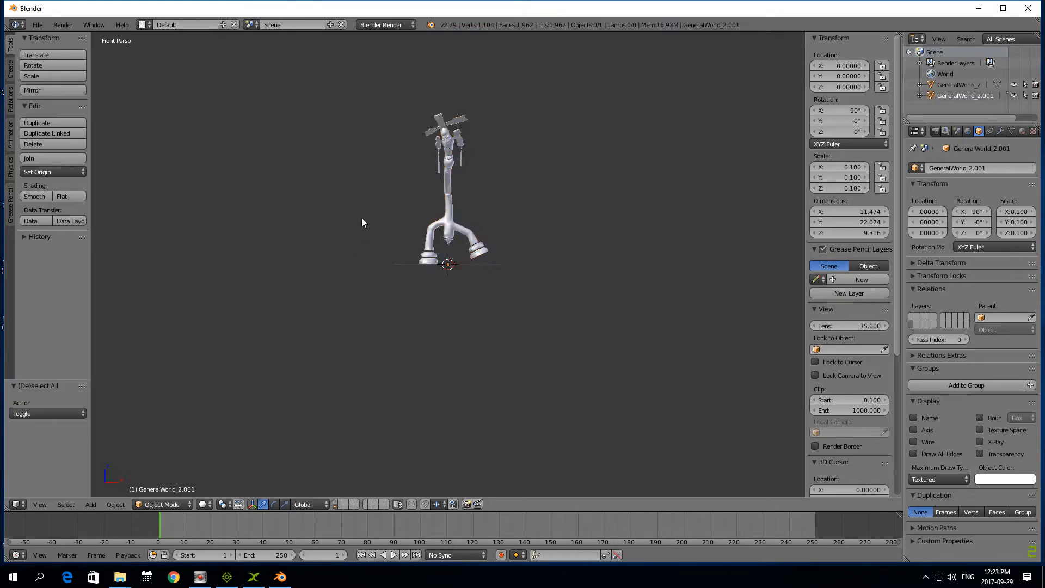
{"action": "right_click", "coordinate": [447, 207]}
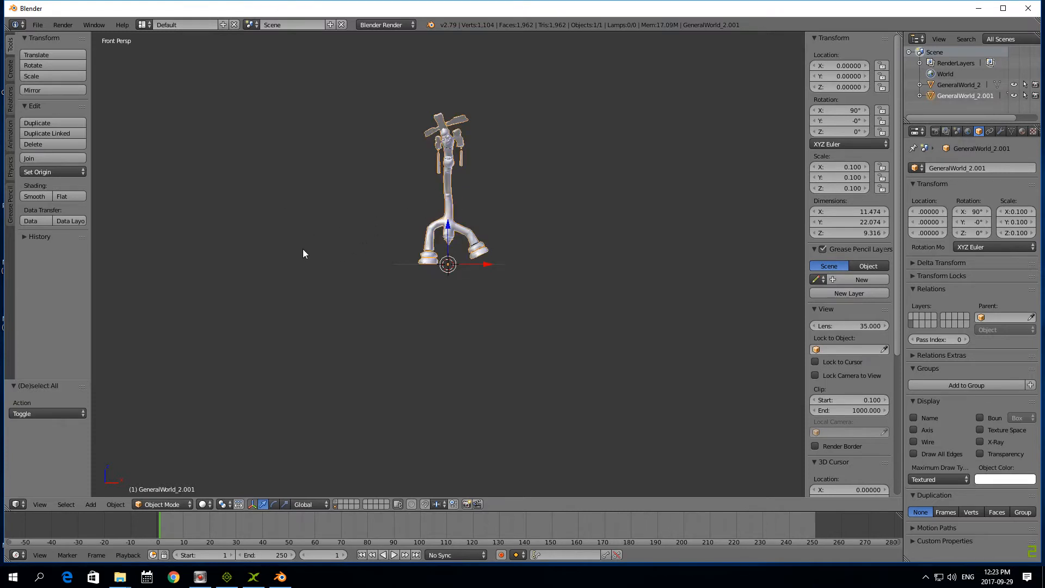
{"action": "key", "text": "a"}
{"action": "right_click", "coordinate": [452, 201]}
Step: Export the selected avatar as a Wavefront OBJ named GeneralWorld_B, with Selection Only, Keep Vertex Order and scale 10.00
{"action": "left_click", "coordinate": [38, 26]}
{"action": "mouse_move", "coordinate": [84, 244]}
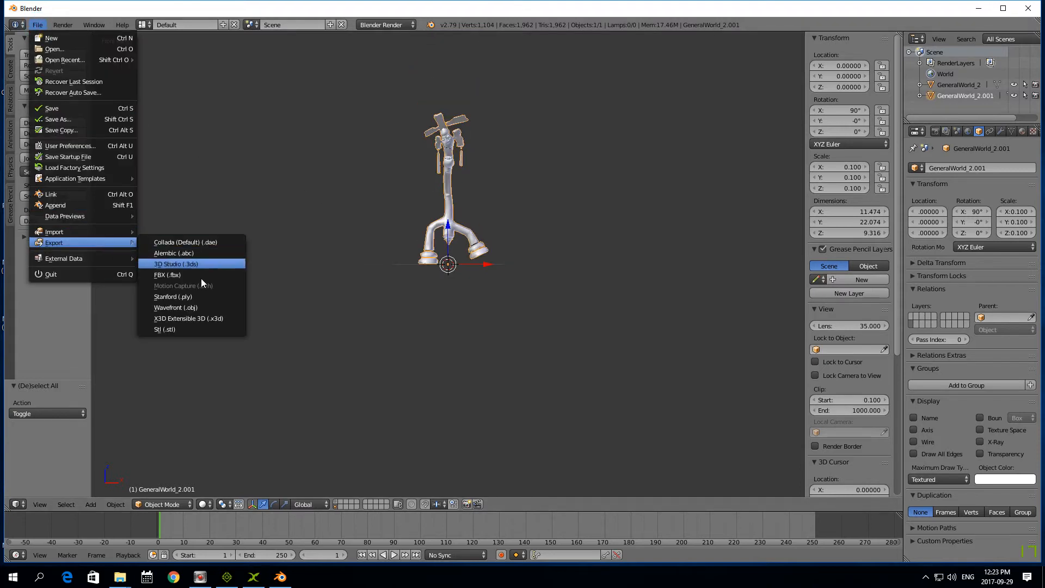
{"action": "left_click", "coordinate": [195, 306]}
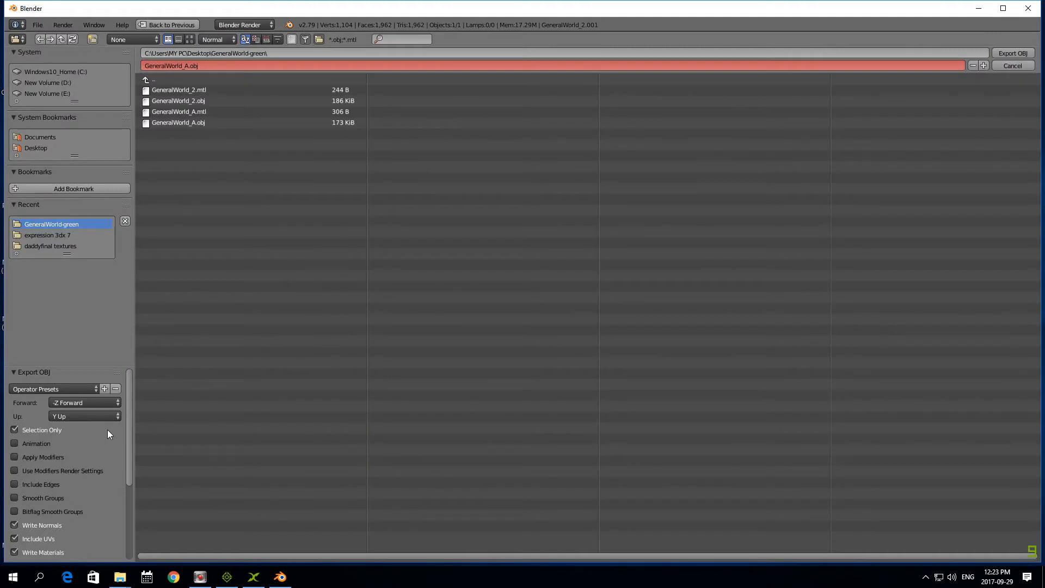
{"action": "left_click_drag", "start_coordinate": [129, 421], "coordinate": [132, 490]}
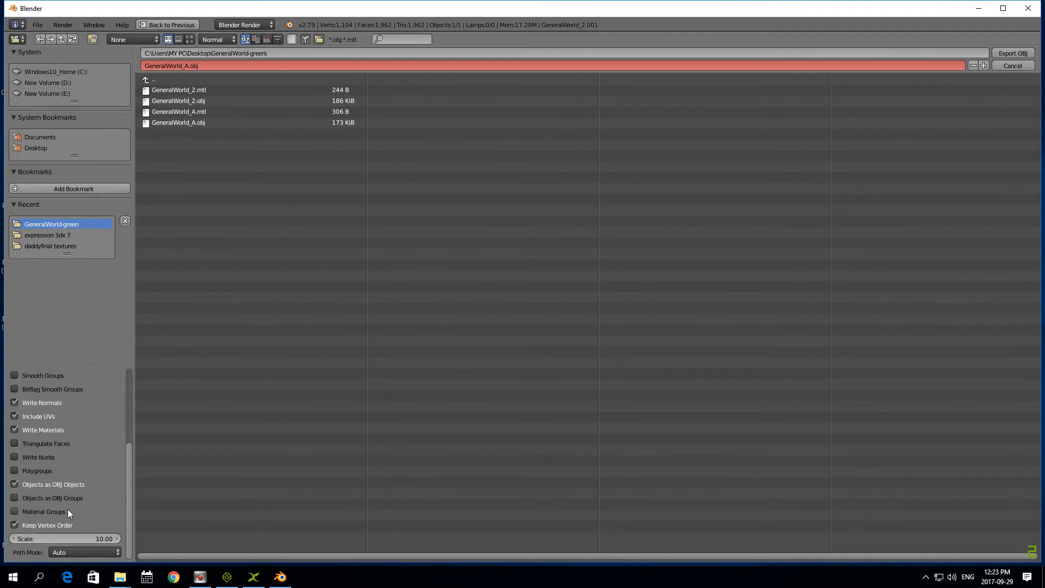
{"action": "left_click", "coordinate": [186, 66]}
{"action": "left_click_drag", "start_coordinate": [186, 66], "coordinate": [226, 64]}
{"action": "key", "text": "BackSpace"}
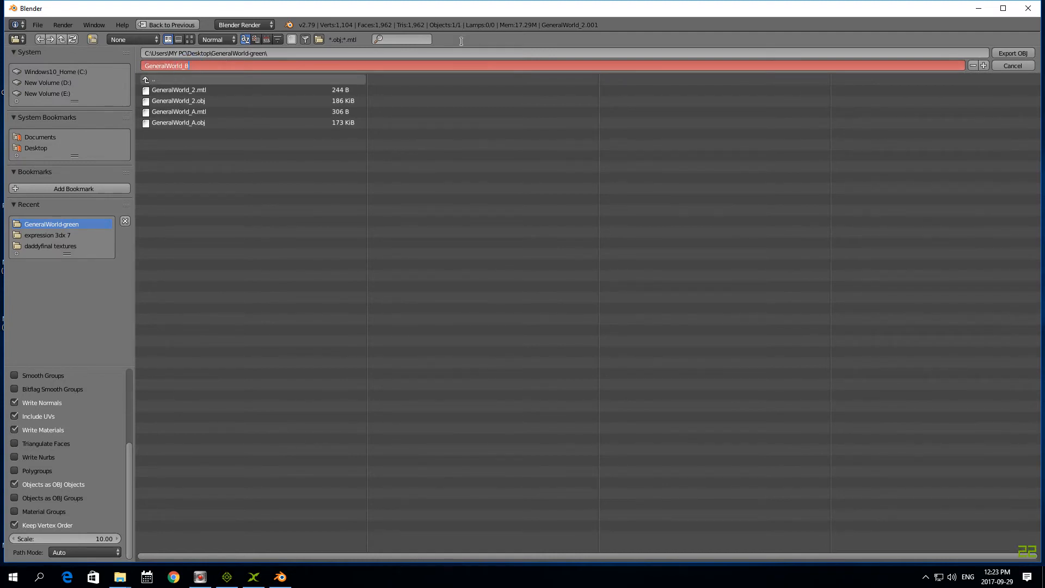
{"action": "type", "text": "B"}
{"action": "key", "text": "Return"}
{"action": "left_click", "coordinate": [1014, 53]}
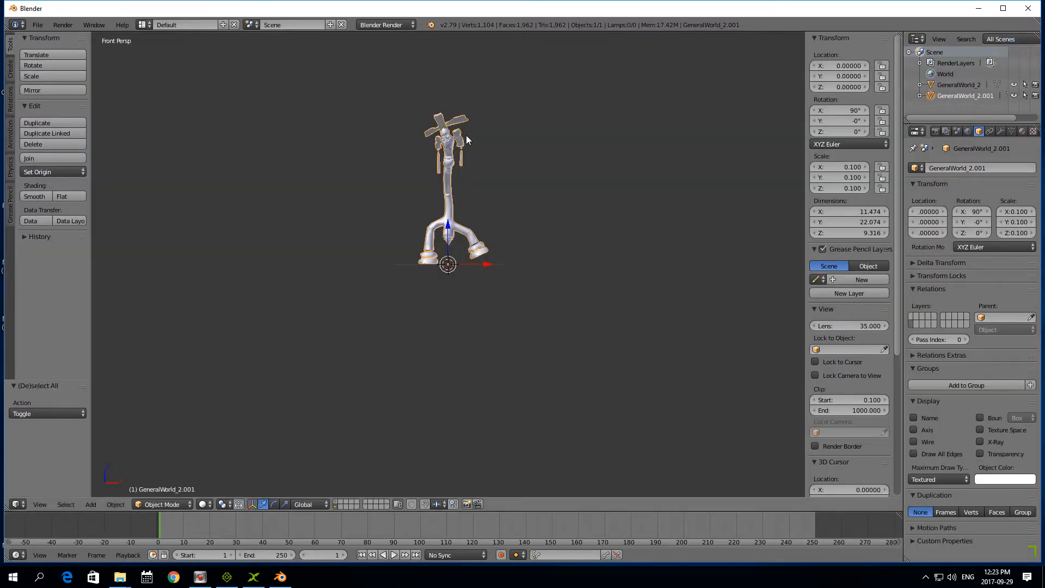
Step: Switch to iClone 3DXchange, add GeneralWorld_A as a morph of GeneralWorld_2, and preview it on the avatar
{"action": "left_click", "coordinate": [252, 578]}
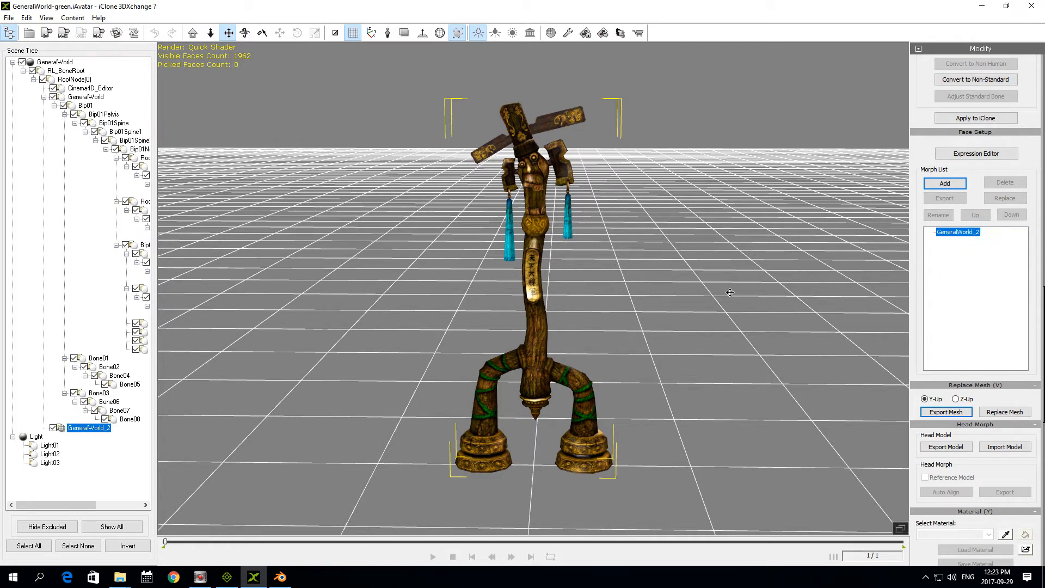
{"action": "left_click", "coordinate": [946, 184]}
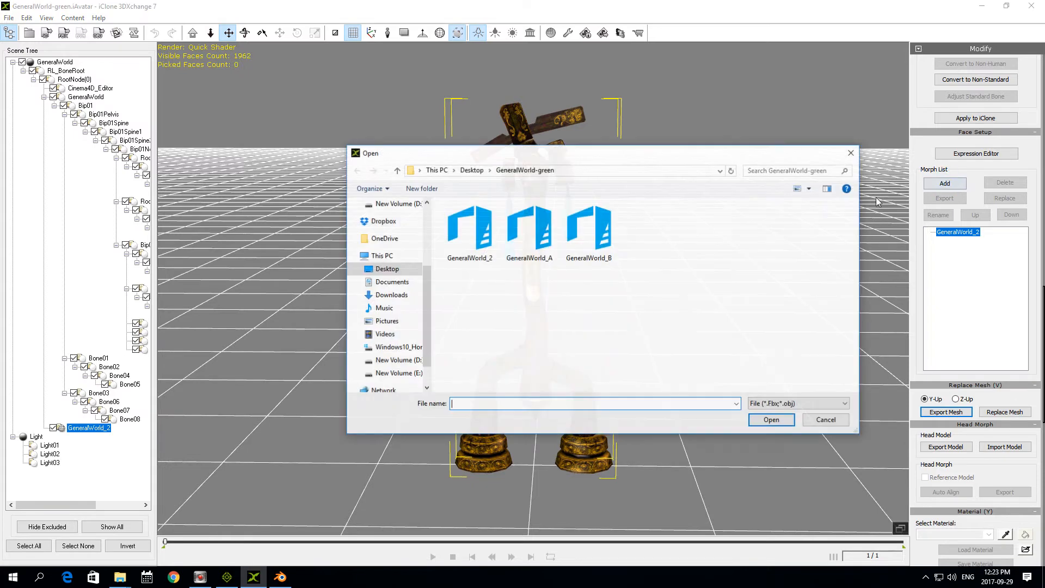
{"action": "left_click", "coordinate": [531, 239]}
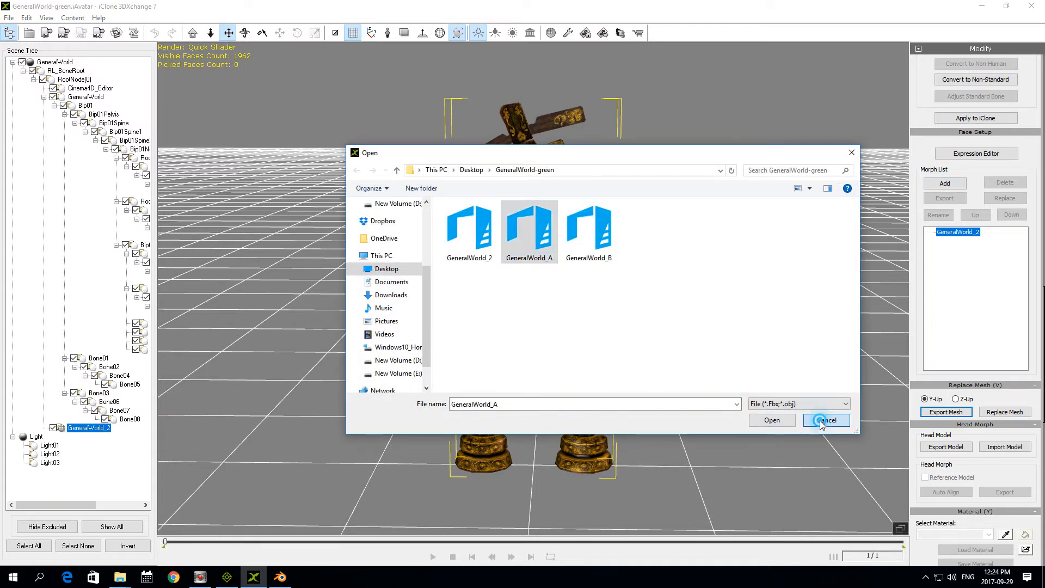
{"action": "left_click", "coordinate": [772, 420]}
{"action": "left_click", "coordinate": [938, 191]}
{"action": "left_click", "coordinate": [531, 234]}
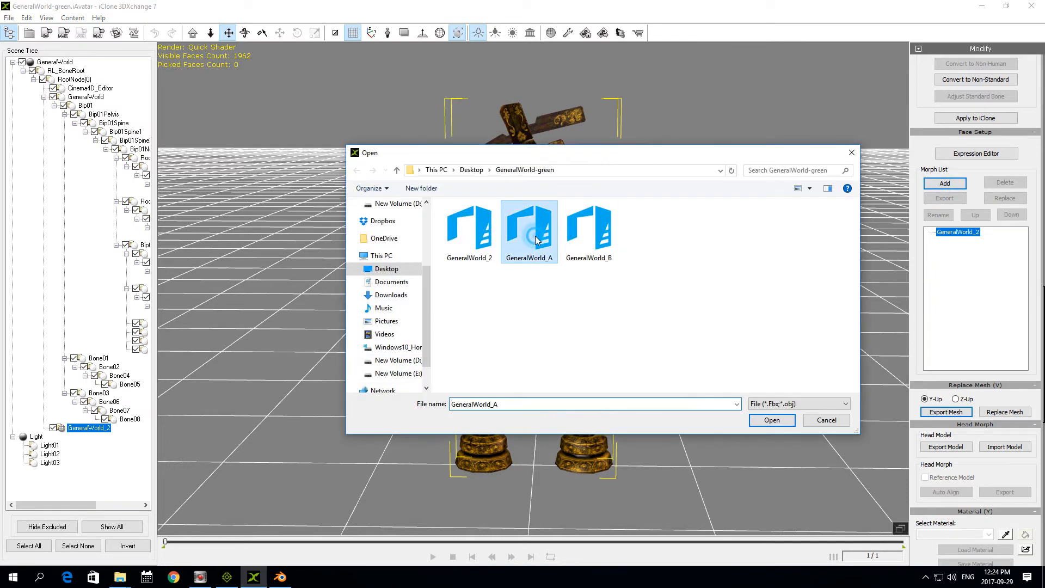
{"action": "left_click", "coordinate": [772, 420]}
{"action": "left_click", "coordinate": [960, 242]}
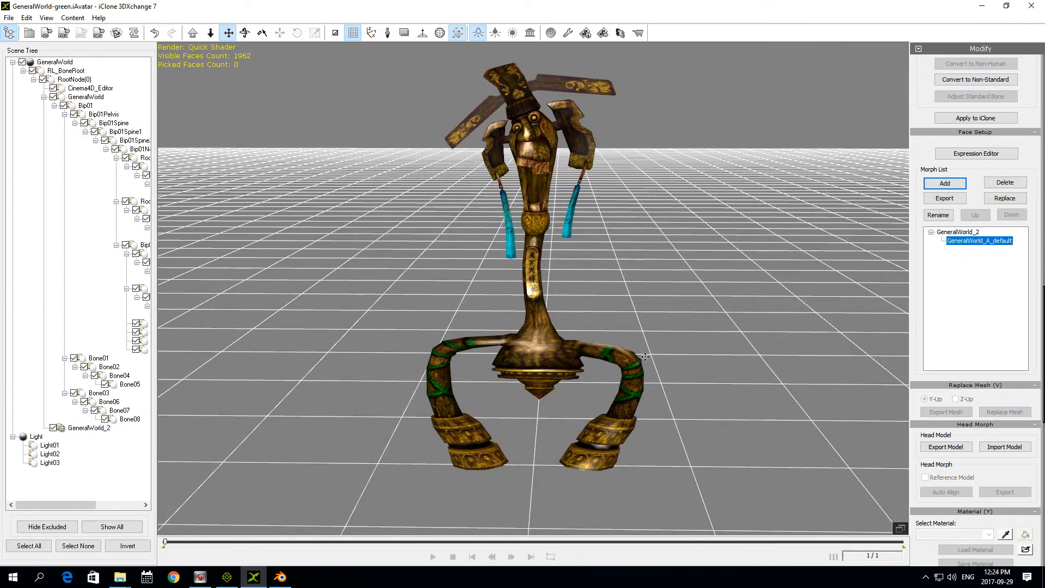
{"action": "scroll", "coordinate": [401, 333], "scroll_direction": "down", "scroll_amount": 2}
{"action": "scroll", "coordinate": [401, 335], "scroll_direction": "up", "scroll_amount": 1}
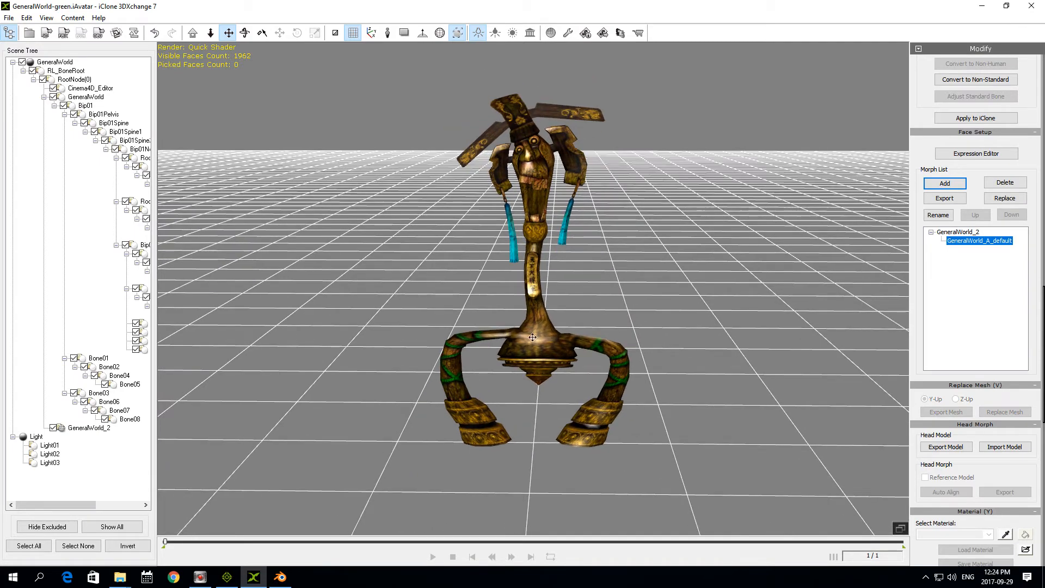
Step: Add GeneralWorld_B as a second morph of GeneralWorld_2 and preview it on the avatar
{"action": "left_click", "coordinate": [957, 232]}
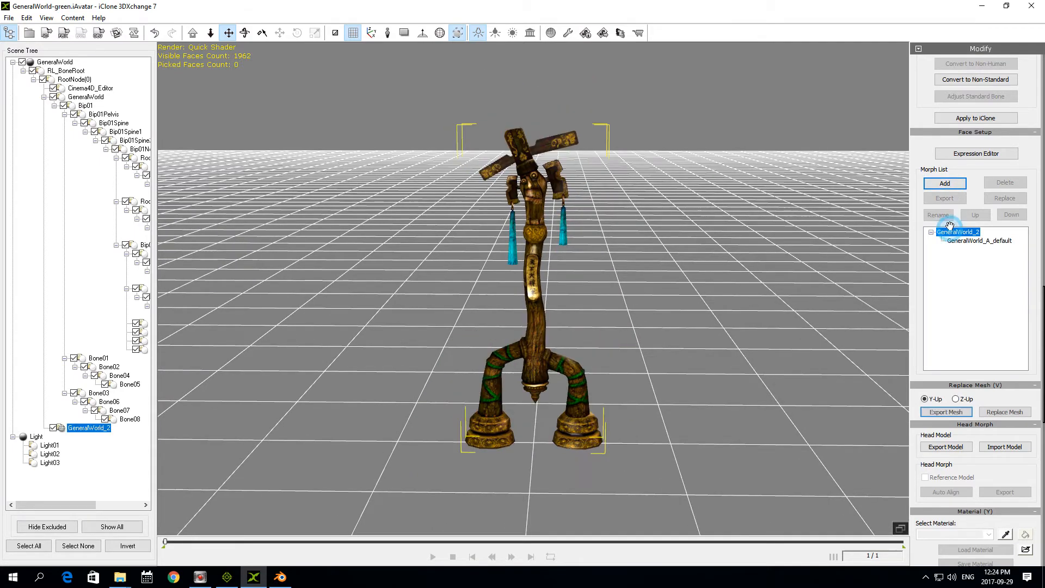
{"action": "left_click", "coordinate": [938, 185]}
{"action": "left_click", "coordinate": [584, 245]}
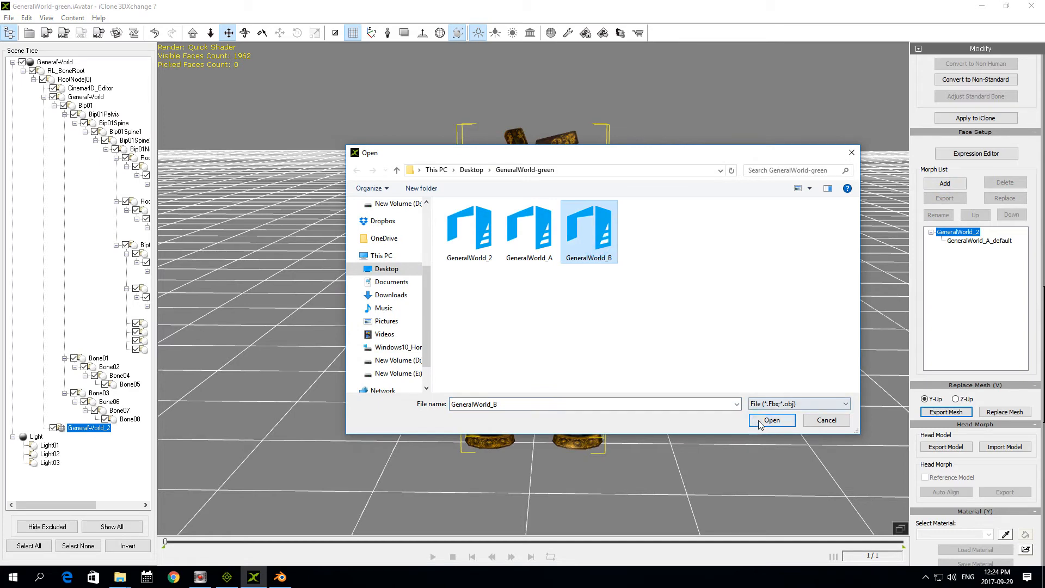
{"action": "left_click", "coordinate": [768, 419]}
{"action": "left_click", "coordinate": [963, 250]}
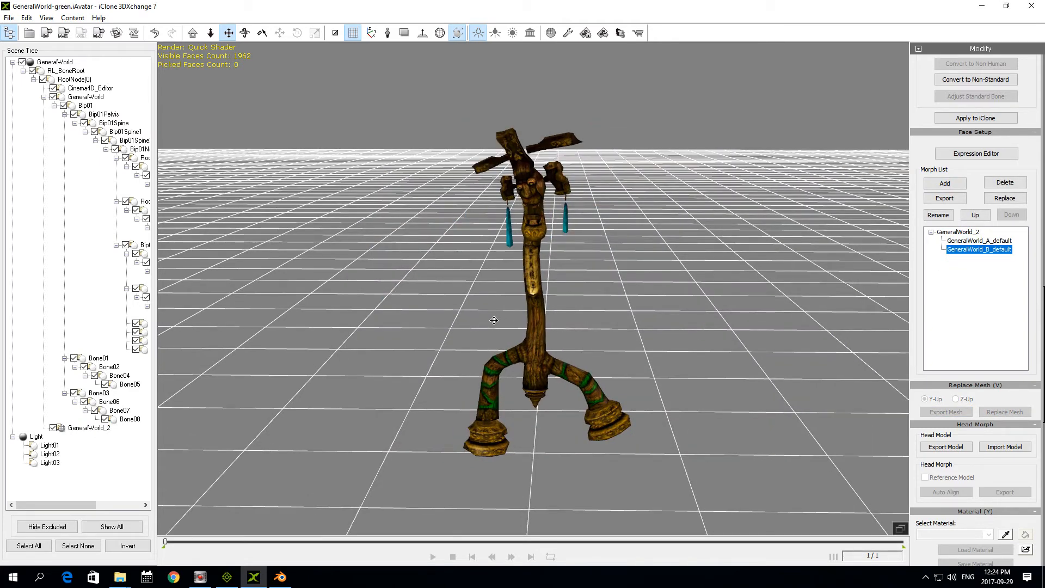
Step: Compare the GeneralWorld_A_default and GeneralWorld_B_default morphs with the base mesh from the side and at an angle
{"action": "left_click_drag", "start_coordinate": [462, 344], "coordinate": [447, 353]}
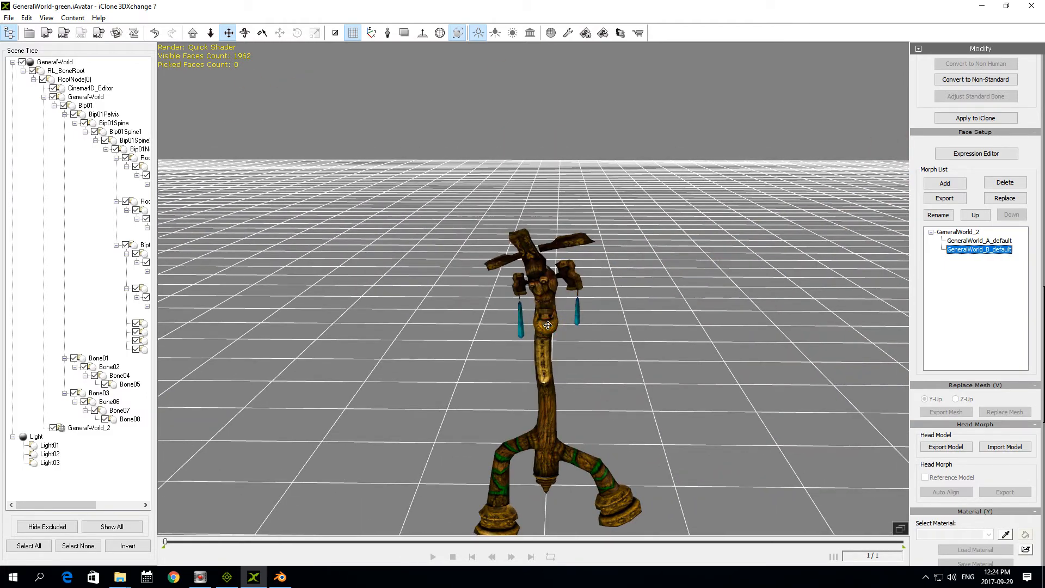
{"action": "left_click", "coordinate": [245, 33]}
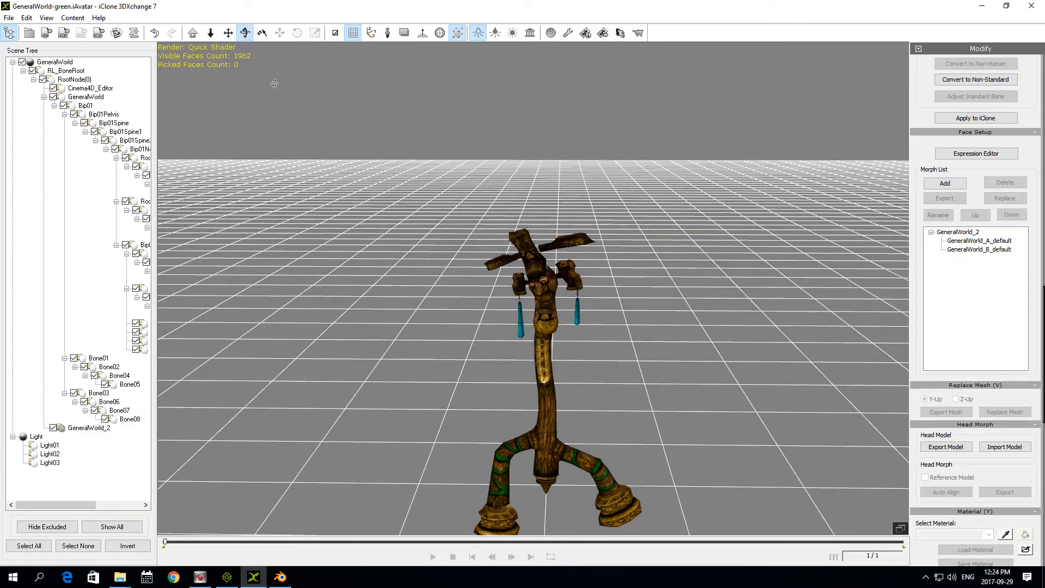
{"action": "left_click_drag", "start_coordinate": [266, 84], "coordinate": [64, 138]}
{"action": "left_click_drag", "start_coordinate": [409, 197], "coordinate": [241, 325]}
{"action": "left_click", "coordinate": [972, 243]}
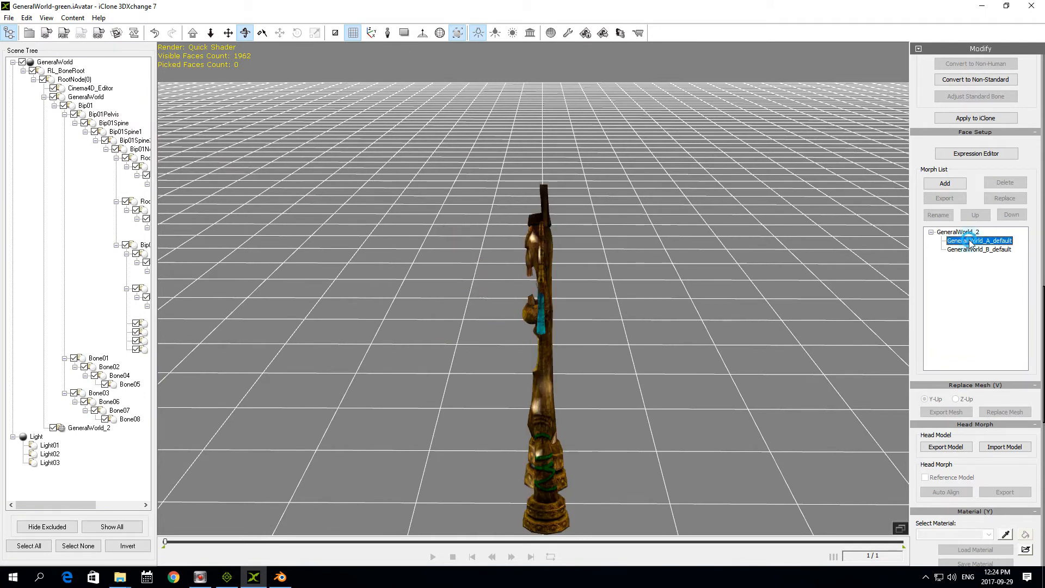
{"action": "left_click", "coordinate": [961, 232]}
{"action": "left_click", "coordinate": [964, 241]}
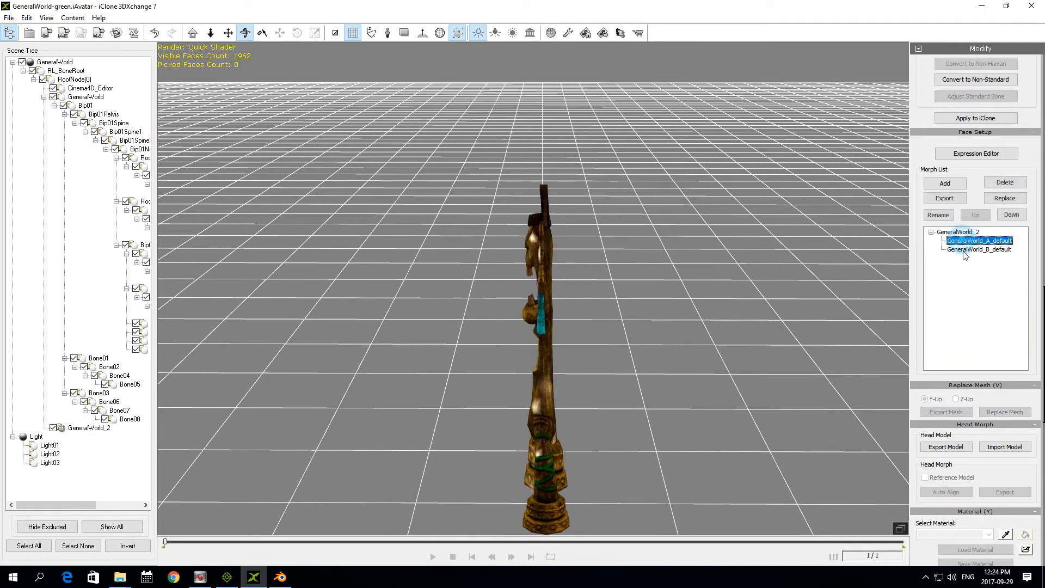
{"action": "left_click", "coordinate": [962, 250]}
{"action": "left_click", "coordinate": [964, 240]}
{"action": "left_click", "coordinate": [980, 251]}
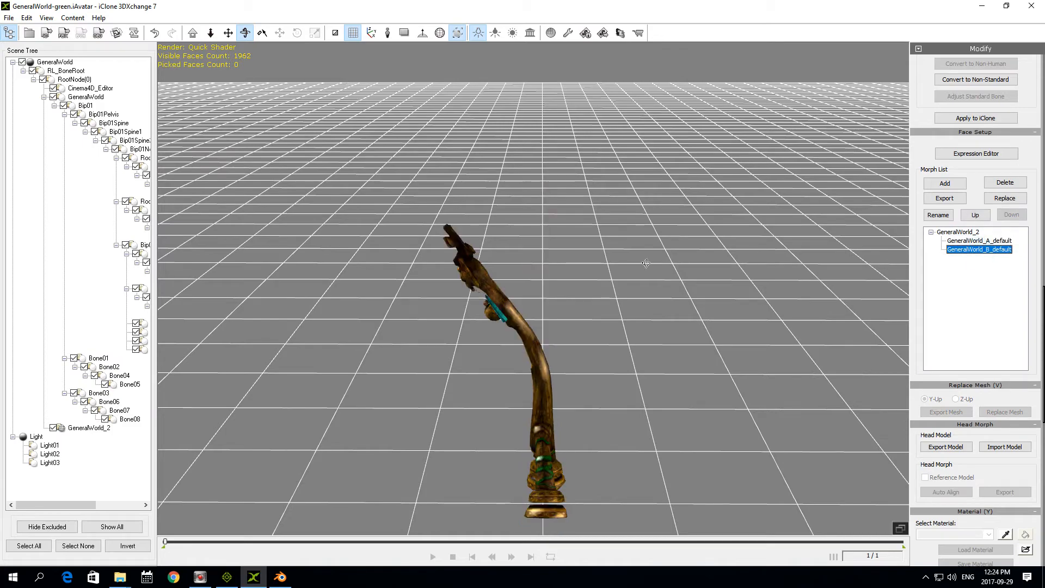
{"action": "left_click_drag", "start_coordinate": [393, 319], "coordinate": [654, 267]}
Step: Open the Expression Editor for GeneralWorld_2 and examine its Eye and Custom expression sets
{"action": "left_click", "coordinate": [954, 232]}
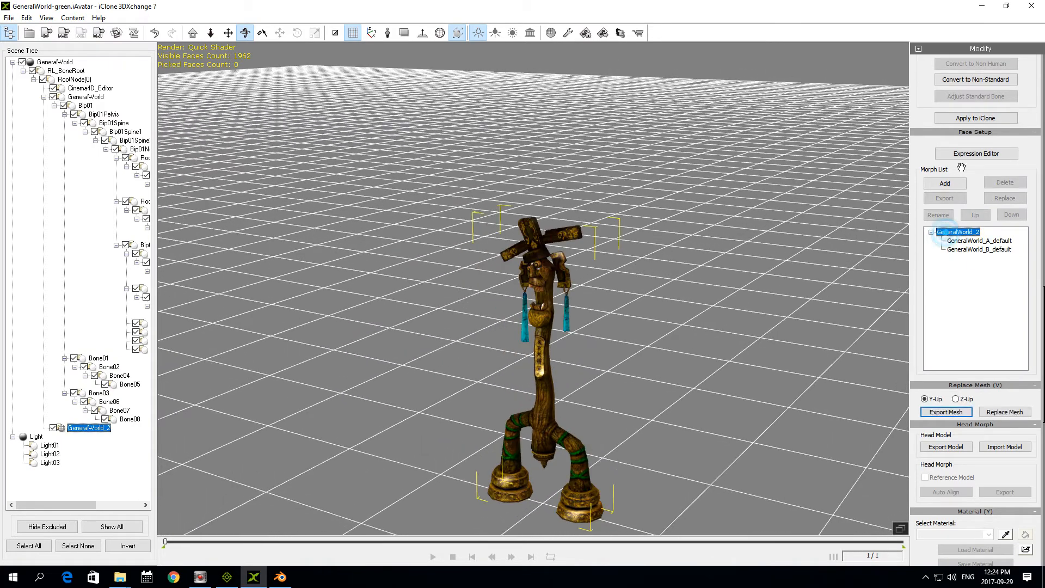
{"action": "left_click", "coordinate": [975, 153]}
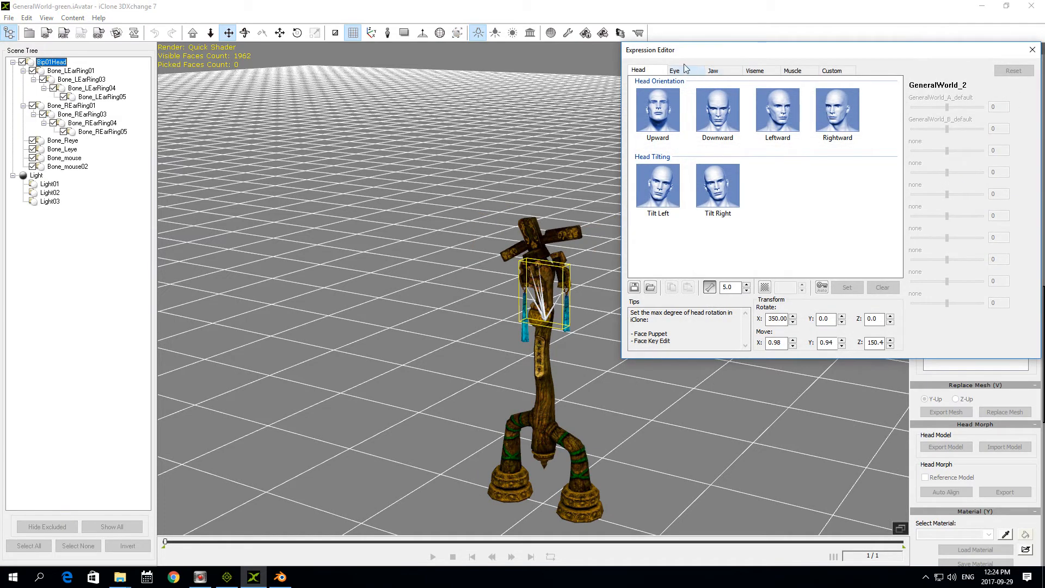
{"action": "left_click_drag", "start_coordinate": [724, 57], "coordinate": [691, 155]}
{"action": "left_click_drag", "start_coordinate": [691, 145], "coordinate": [674, 134]}
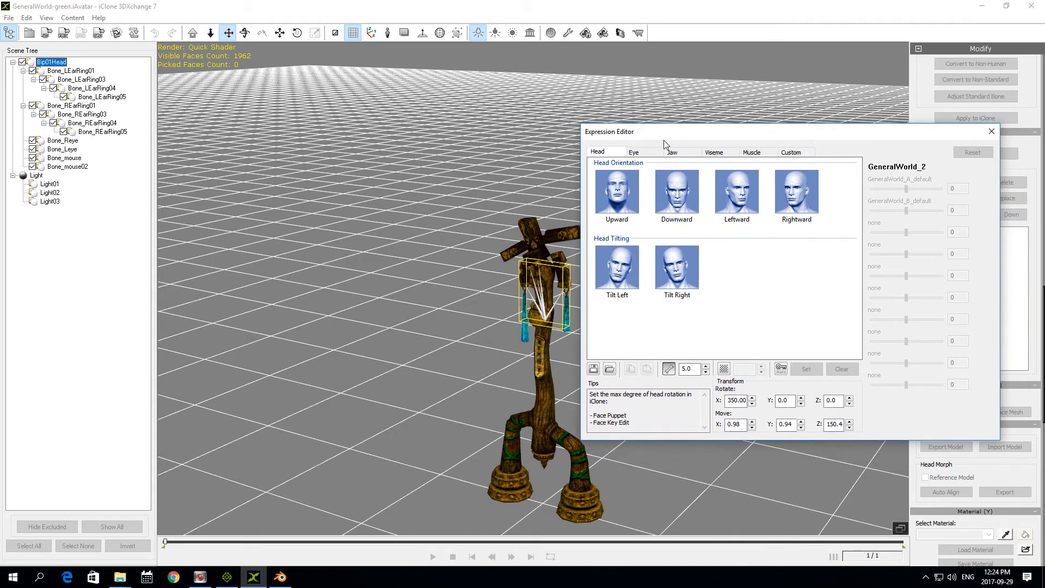
{"action": "left_click", "coordinate": [634, 152]}
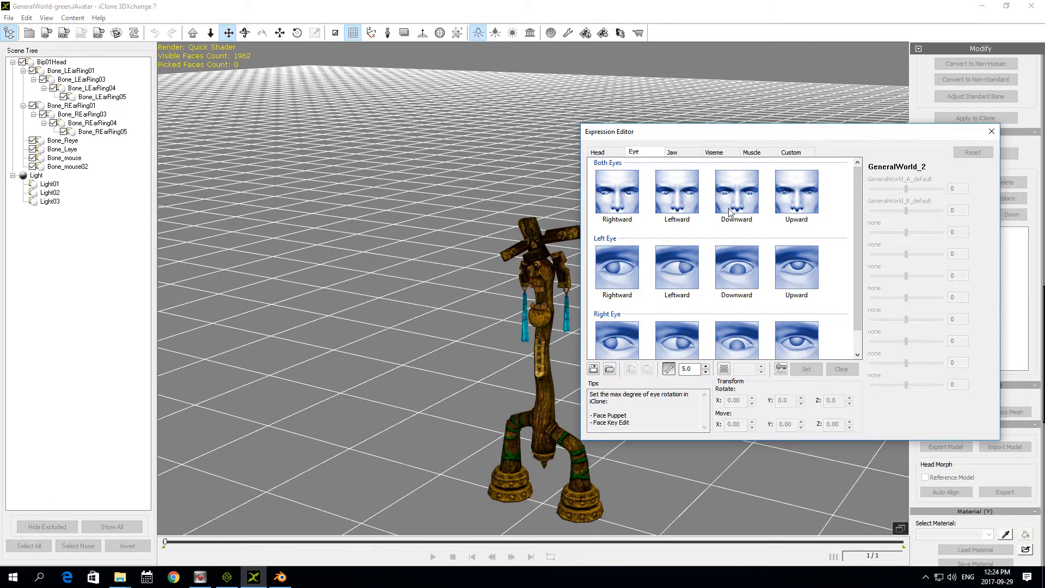
{"action": "left_click_drag", "start_coordinate": [855, 194], "coordinate": [861, 223]}
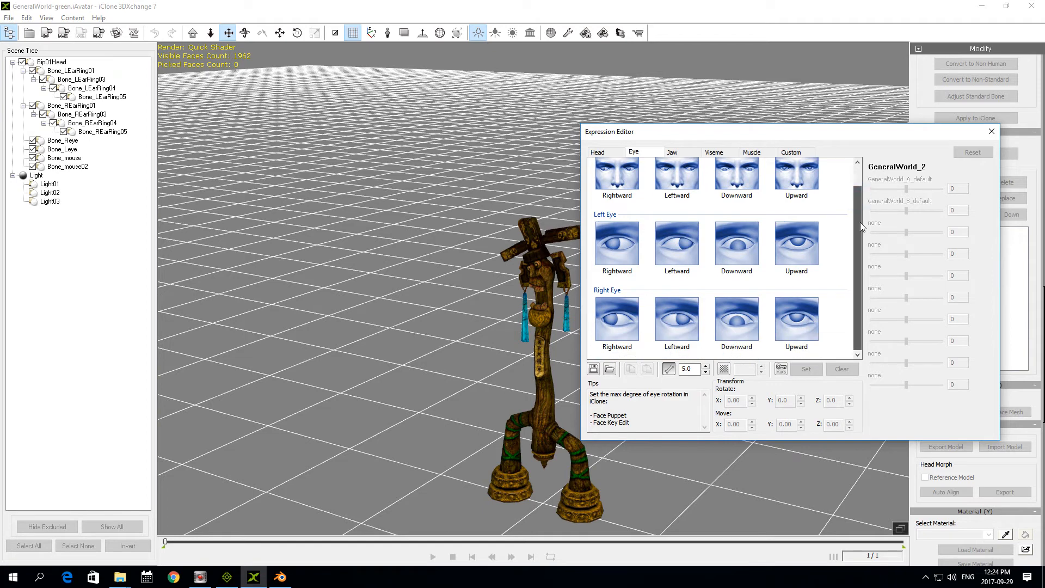
{"action": "left_click", "coordinate": [790, 152]}
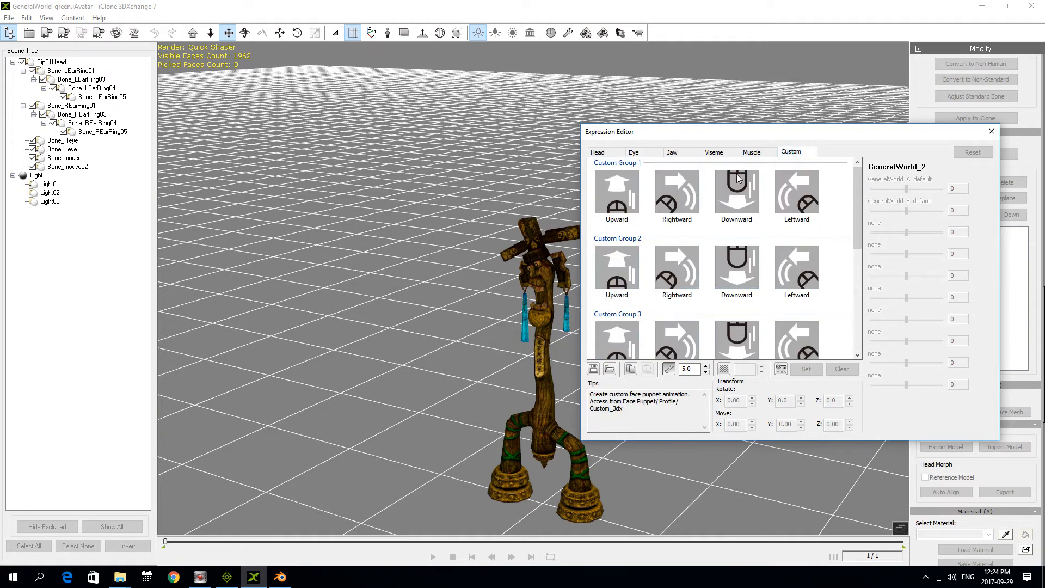
{"action": "left_click", "coordinate": [651, 155]}
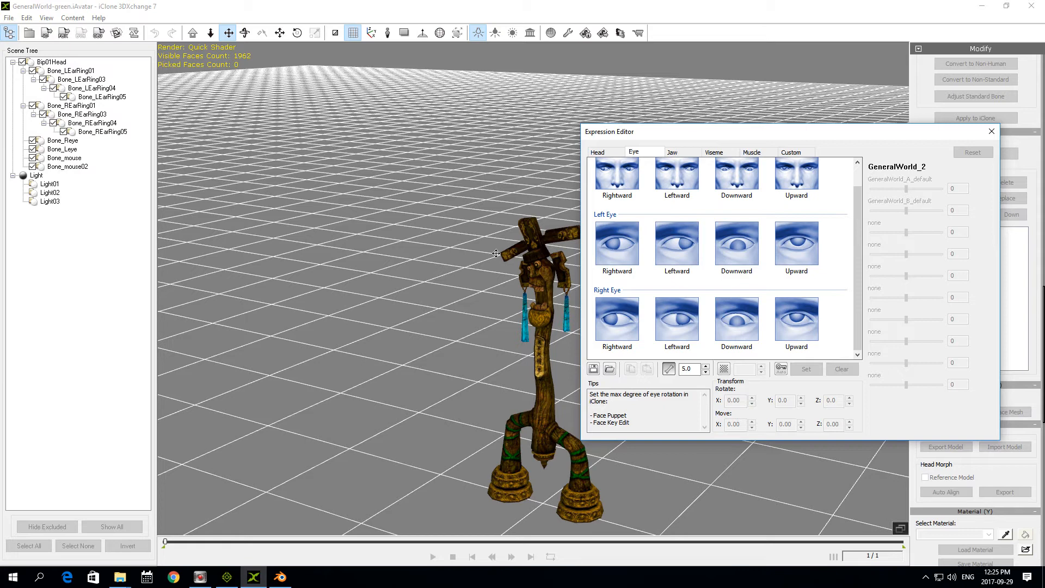
{"action": "right_click_drag", "start_coordinate": [496, 254], "coordinate": [592, 233]}
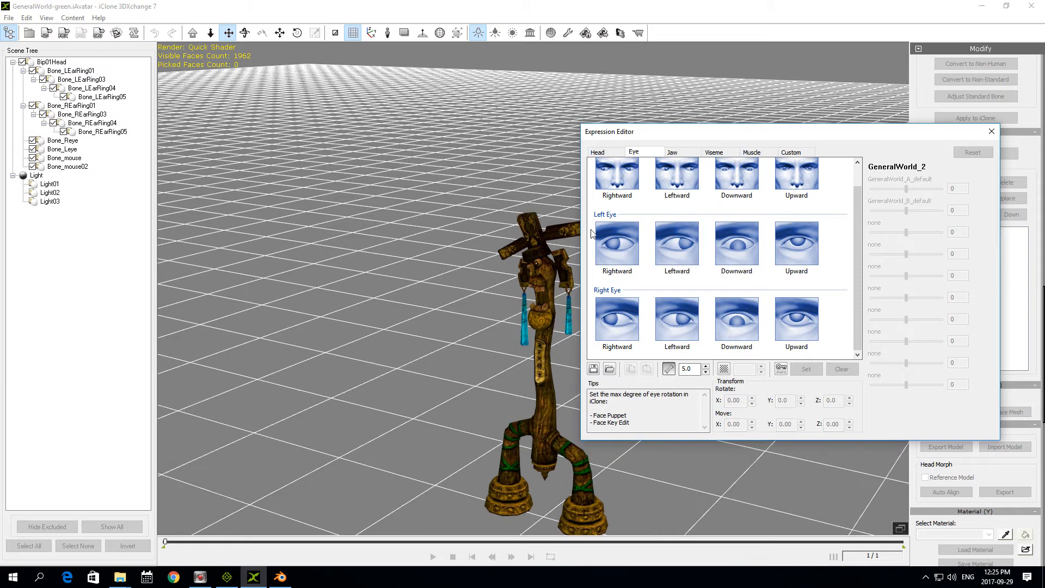
Step: Set the Upward expression of Custom Group 1 to GeneralWorld_A_default at 100
{"action": "left_click", "coordinate": [792, 153]}
{"action": "left_click", "coordinate": [622, 193]}
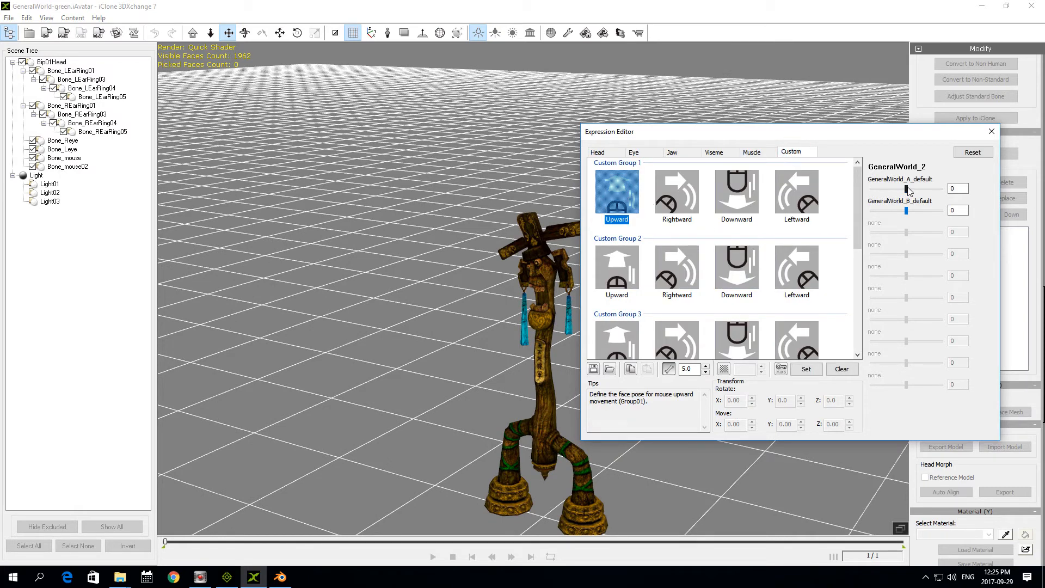
{"action": "left_click_drag", "start_coordinate": [908, 189], "coordinate": [962, 186]}
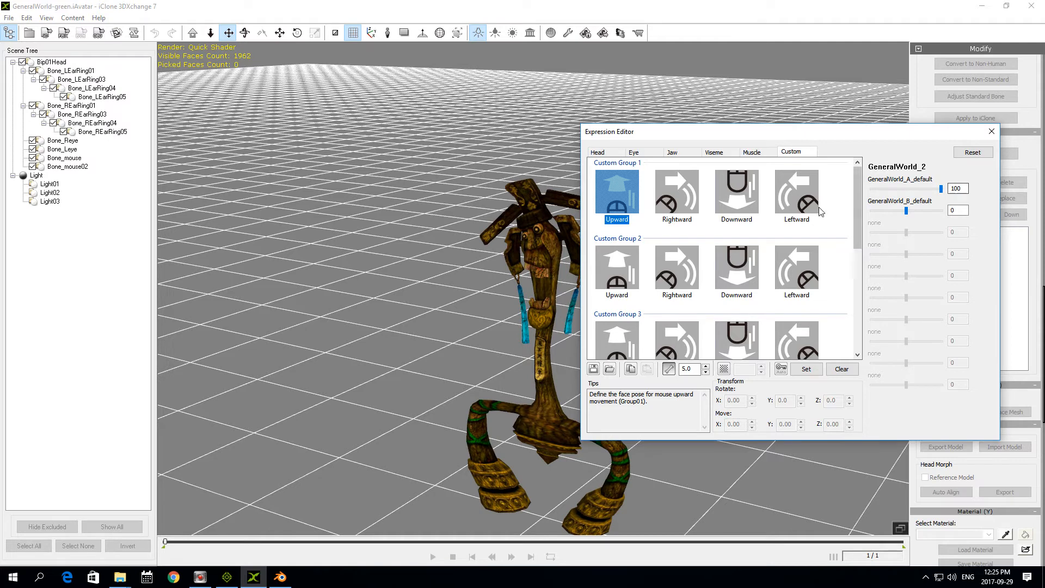
{"action": "left_click", "coordinate": [806, 369]}
Step: Set the Rightward expression of Custom Group 1 to GeneralWorld_B_default at 100 and close the Expression Editor
{"action": "left_click", "coordinate": [687, 205]}
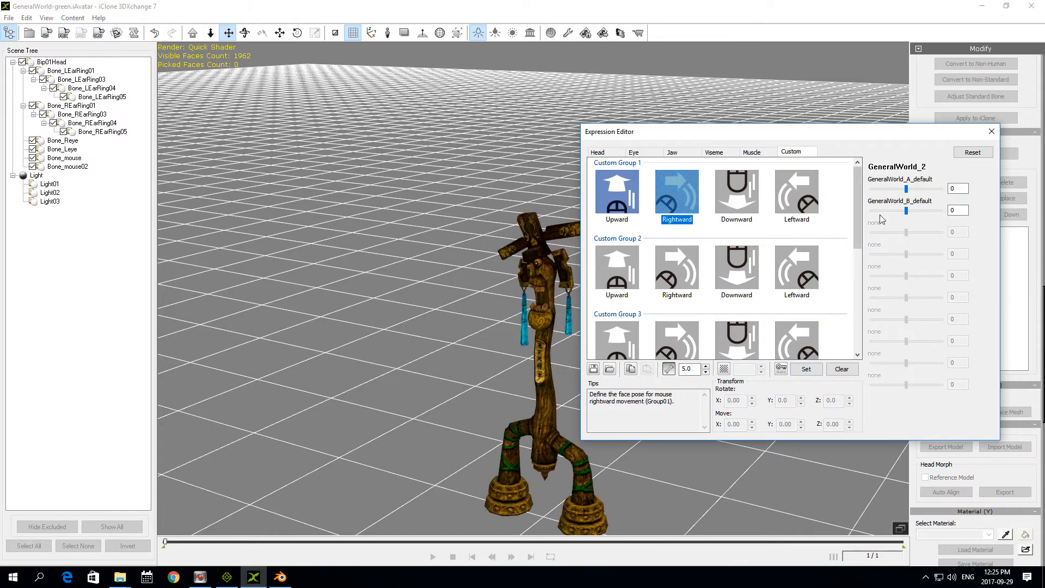
{"action": "left_click_drag", "start_coordinate": [907, 211], "coordinate": [967, 212]}
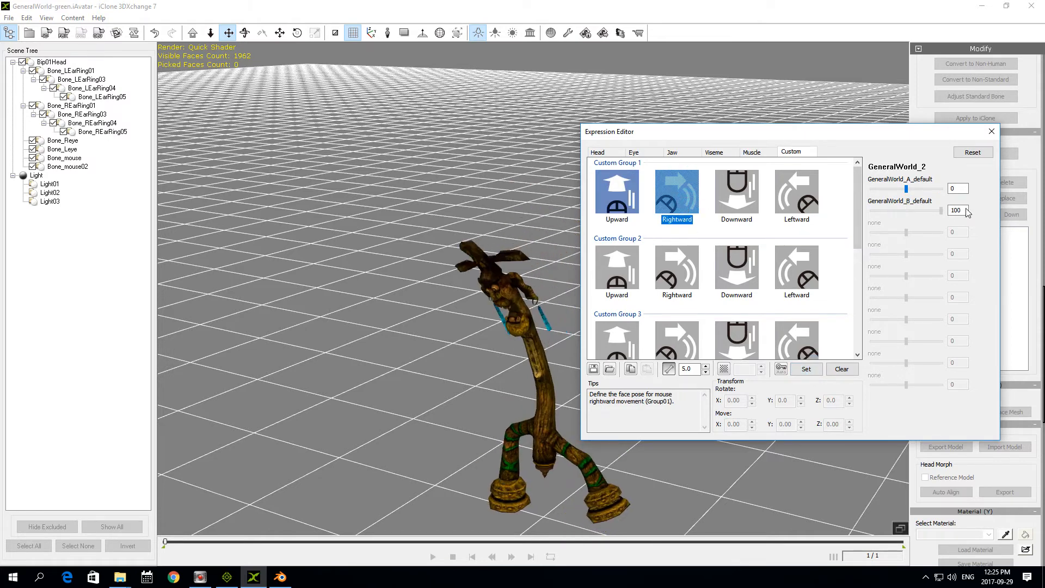
{"action": "left_click", "coordinate": [807, 369]}
{"action": "left_click", "coordinate": [992, 131]}
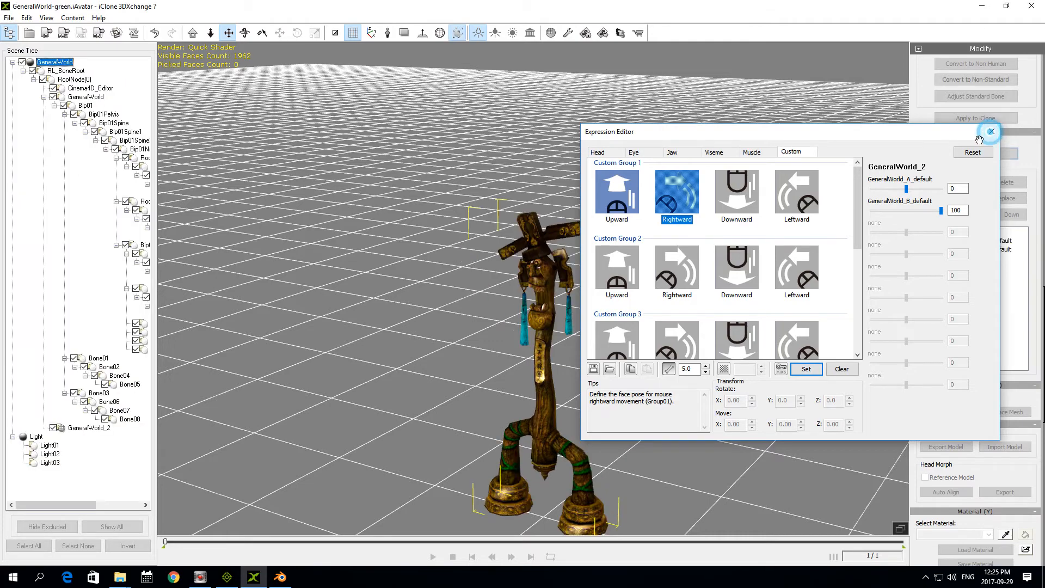
Step: Preview the first morph on the avatar and look through the Custom expression groups down to Custom Group 6 in the Expression Editor
{"action": "left_click", "coordinate": [961, 248]}
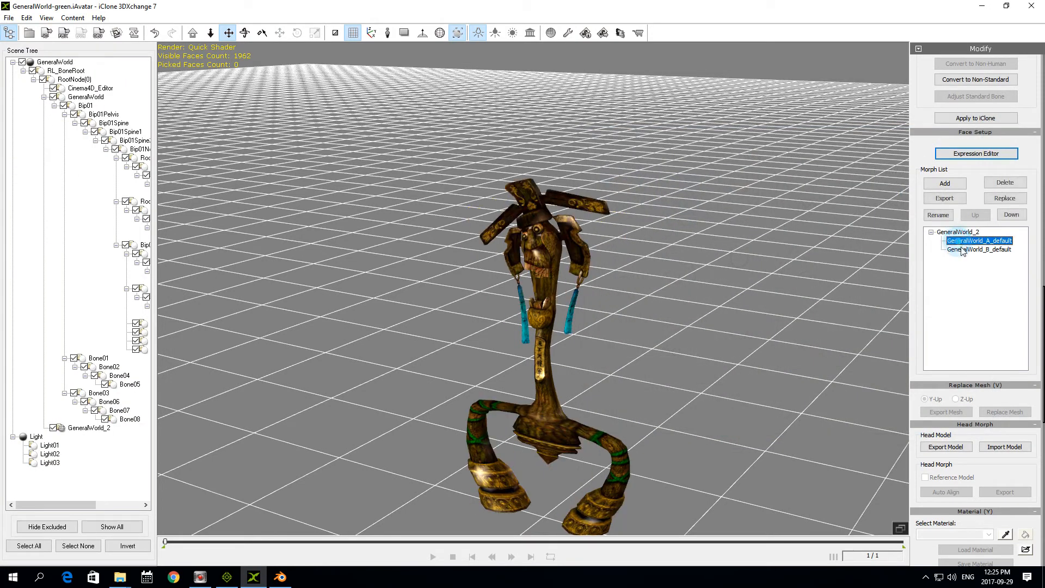
{"action": "left_click", "coordinate": [954, 155]}
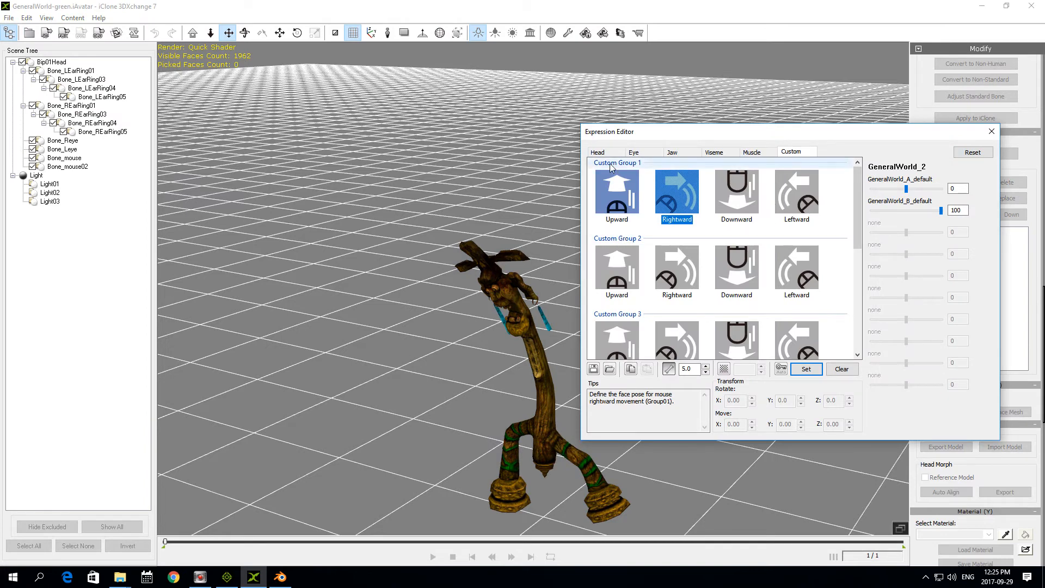
{"action": "left_click_drag", "start_coordinate": [860, 185], "coordinate": [862, 276]}
{"action": "scroll", "coordinate": [861, 277], "scroll_direction": "up", "scroll_amount": 4}
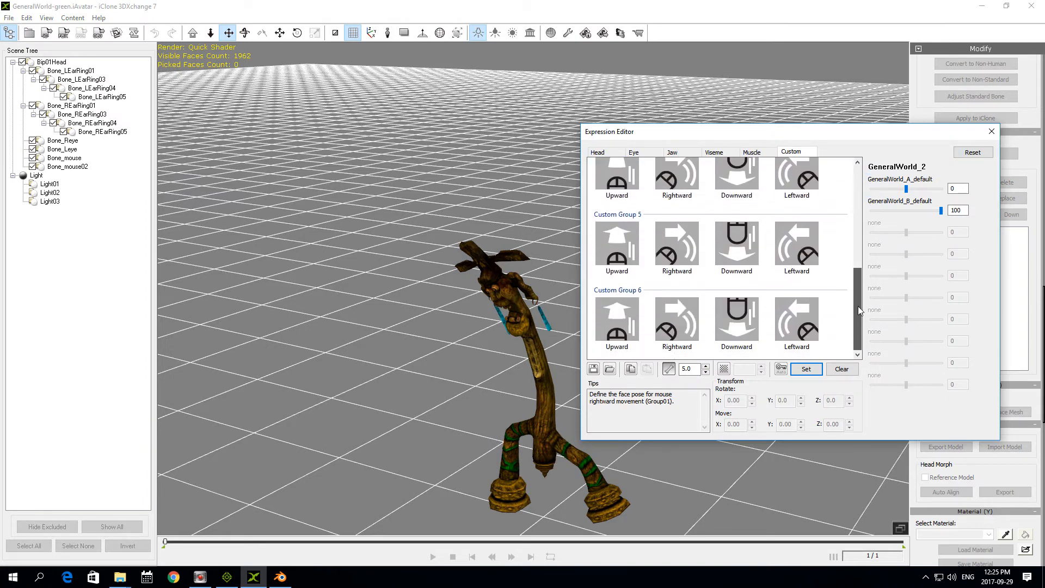
{"action": "left_click", "coordinate": [992, 133]}
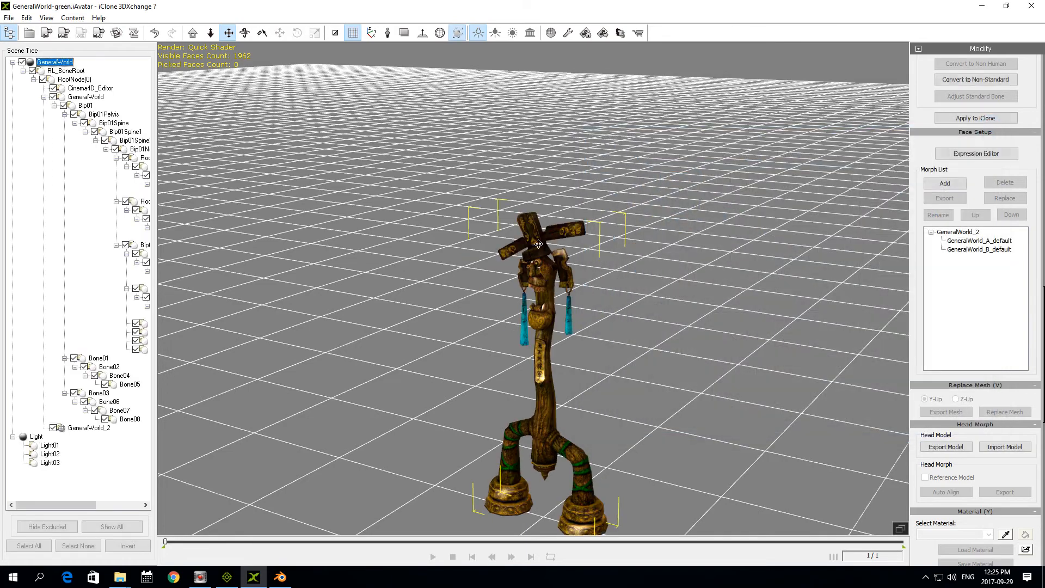
{"action": "right_click_drag", "start_coordinate": [639, 242], "coordinate": [563, 244]}
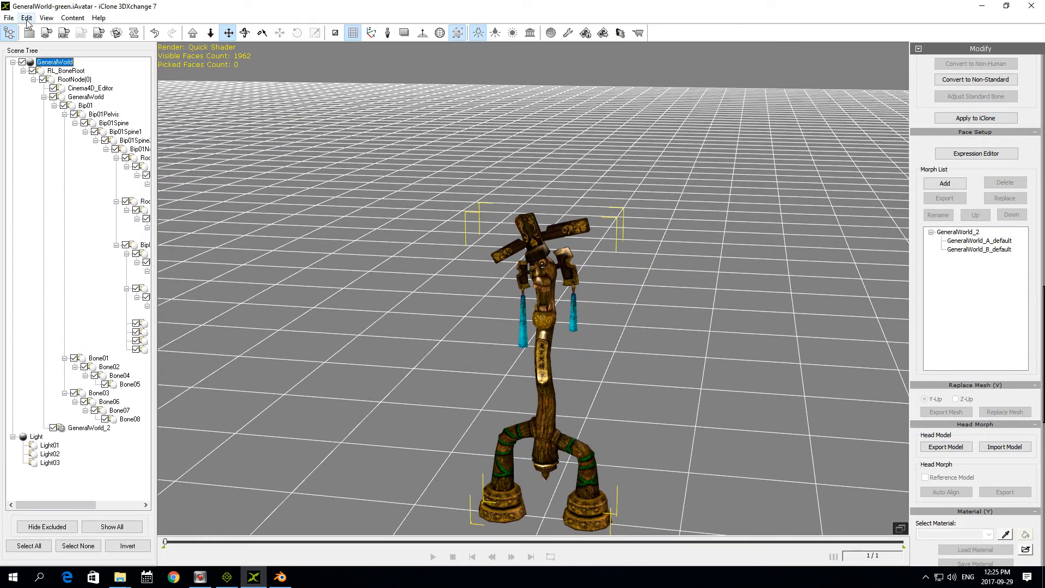
Step: Start an iClone 7 content export of the avatar with a maximum texture size of 2048x2048, targeting the Desktop folder GeneralWorld-green
{"action": "left_click", "coordinate": [9, 18]}
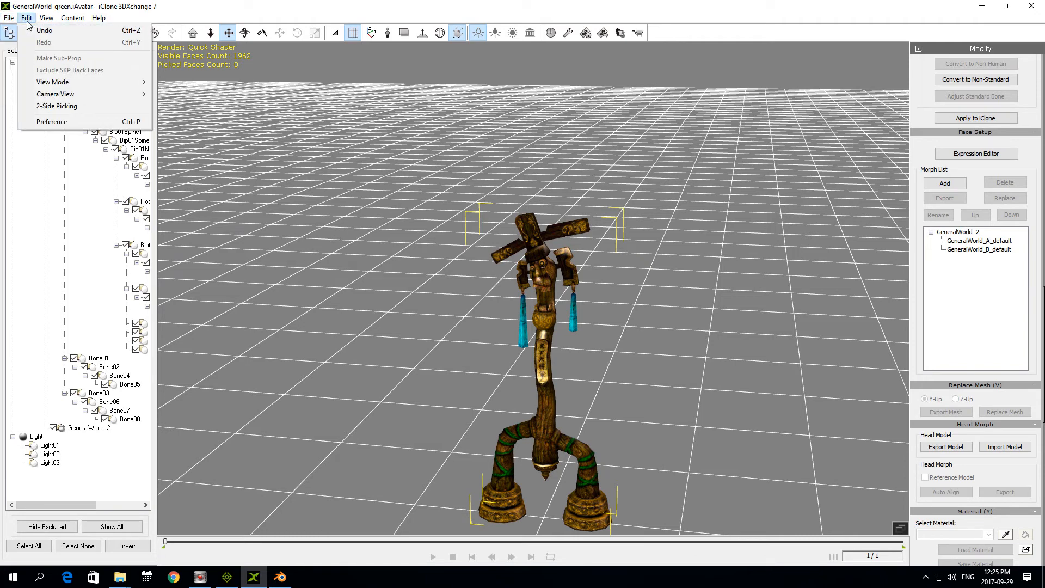
{"action": "key", "text": "ctrl+e"}
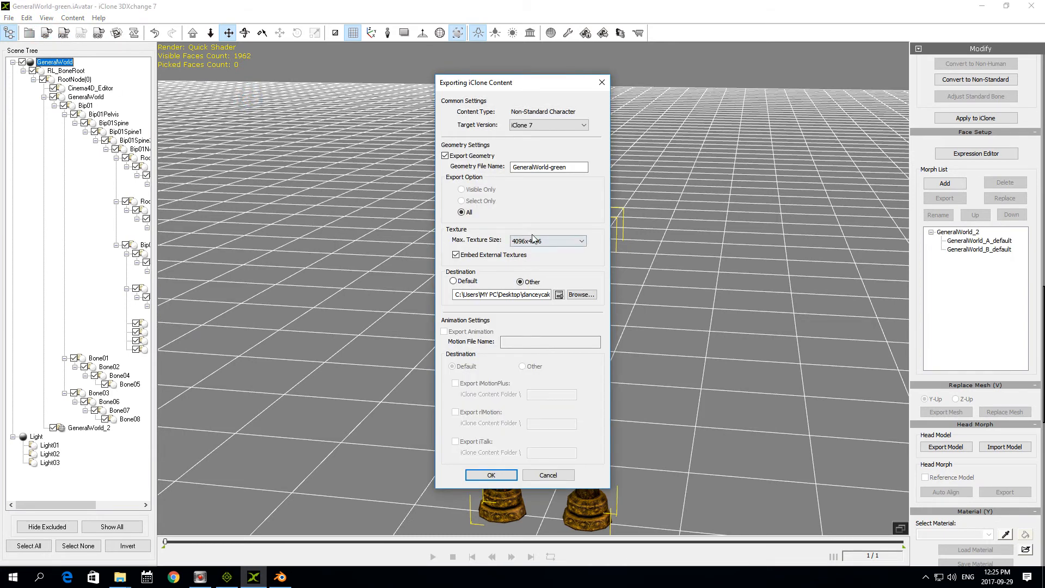
{"action": "left_click", "coordinate": [533, 238]}
{"action": "left_click", "coordinate": [529, 255]}
{"action": "left_click", "coordinate": [581, 295]}
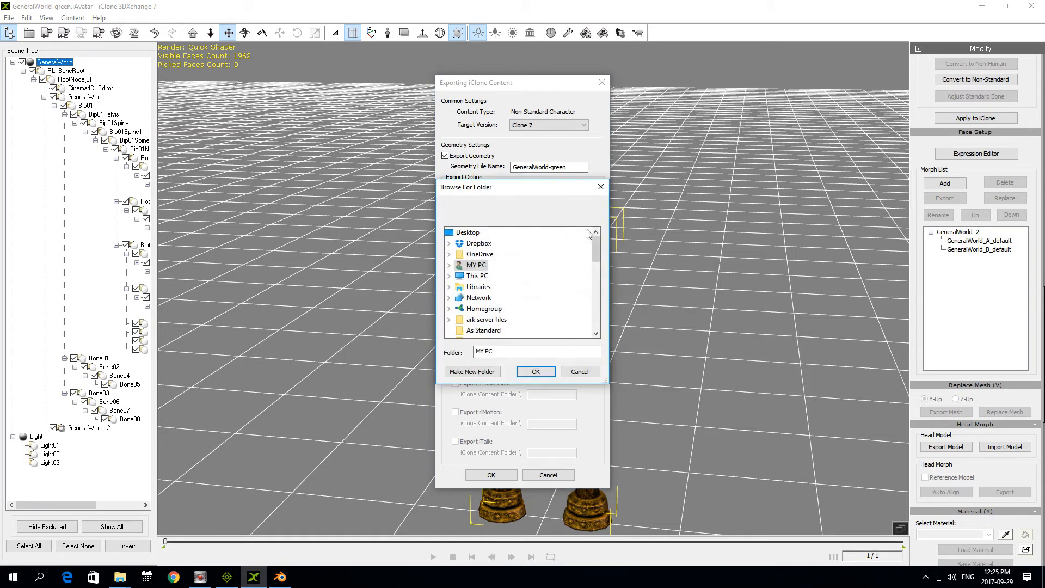
{"action": "left_click_drag", "start_coordinate": [599, 250], "coordinate": [597, 282]}
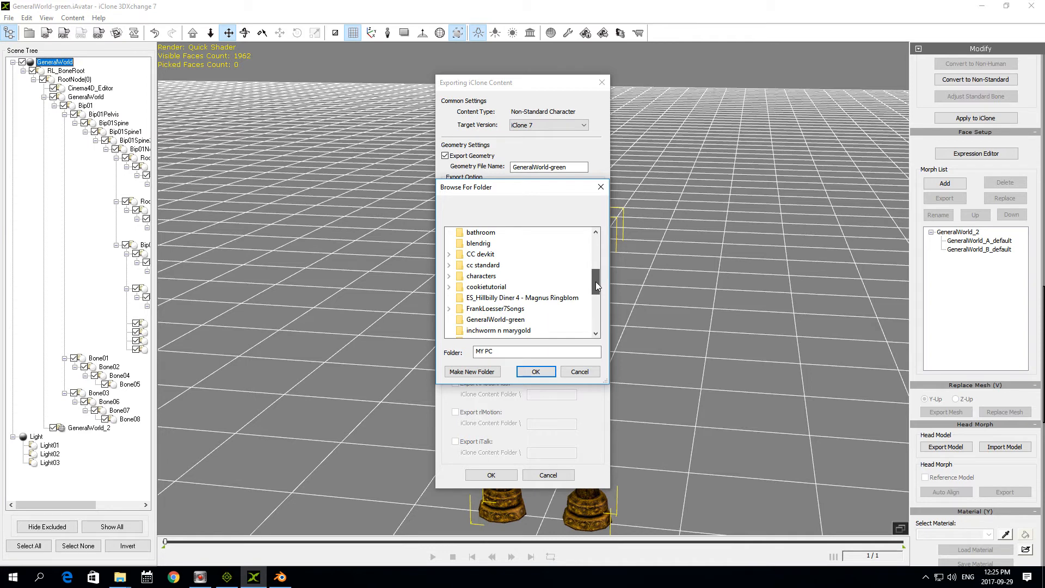
{"action": "left_click", "coordinate": [525, 321]}
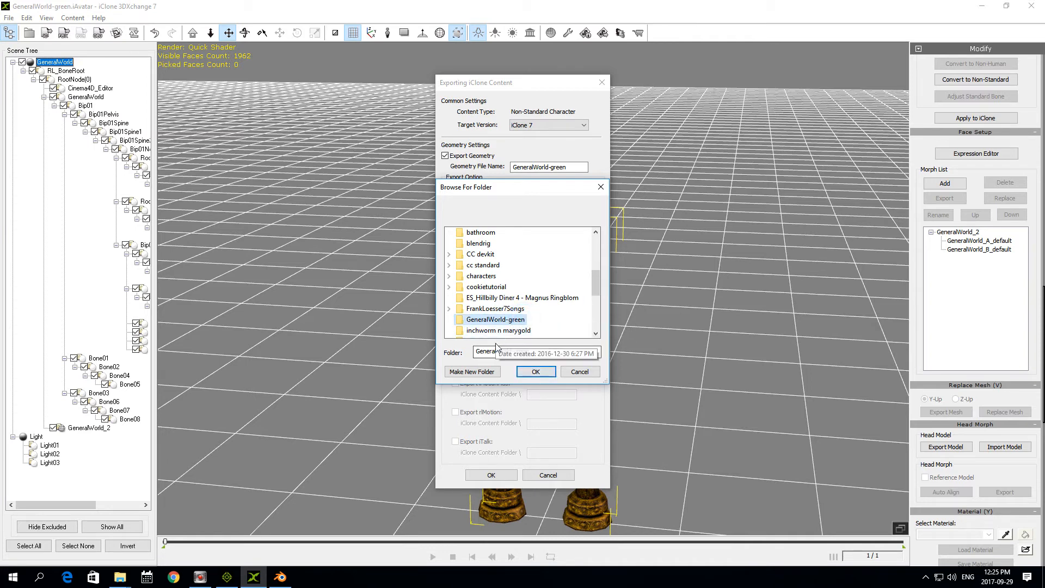
{"action": "left_click", "coordinate": [536, 372]}
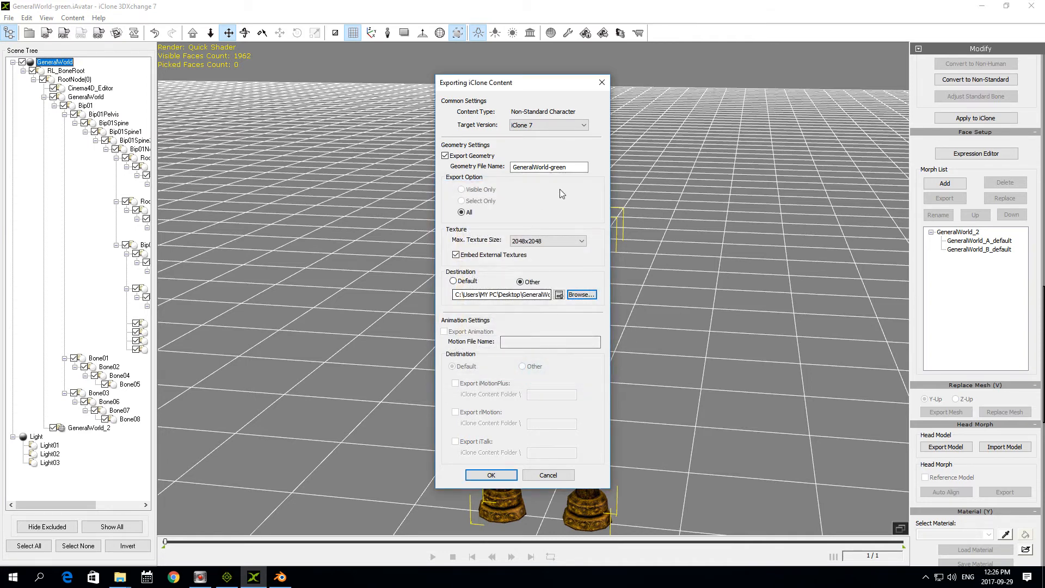
Step: Keep the geometry file name GeneralWorld-green, change the destination folder to GeneralWorld-green2 and export the avatar
{"action": "double_click", "coordinate": [572, 167]}
{"action": "left_click", "coordinate": [573, 167]}
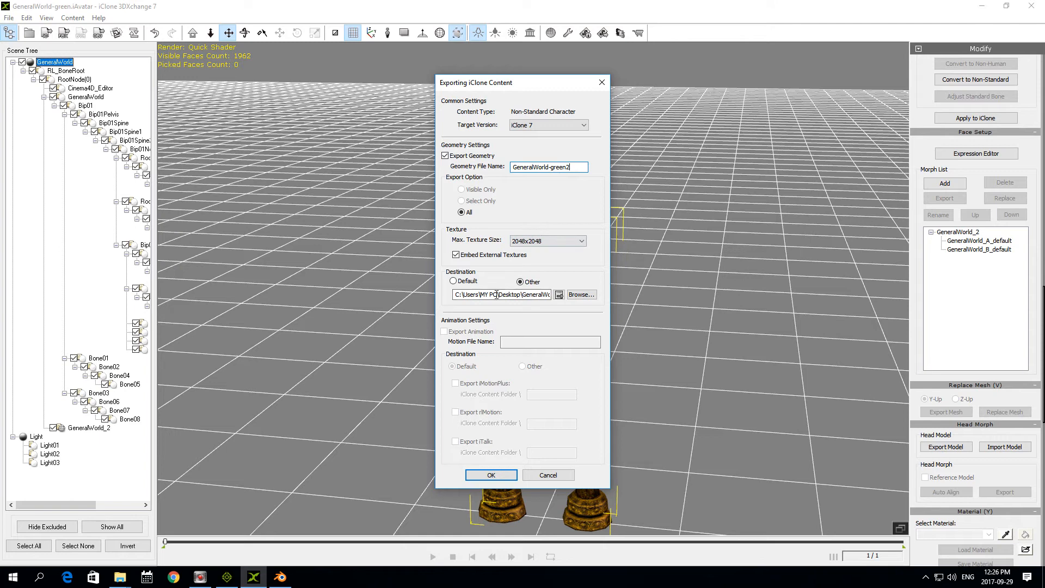
{"action": "left_click_drag", "start_coordinate": [502, 295], "coordinate": [549, 295]}
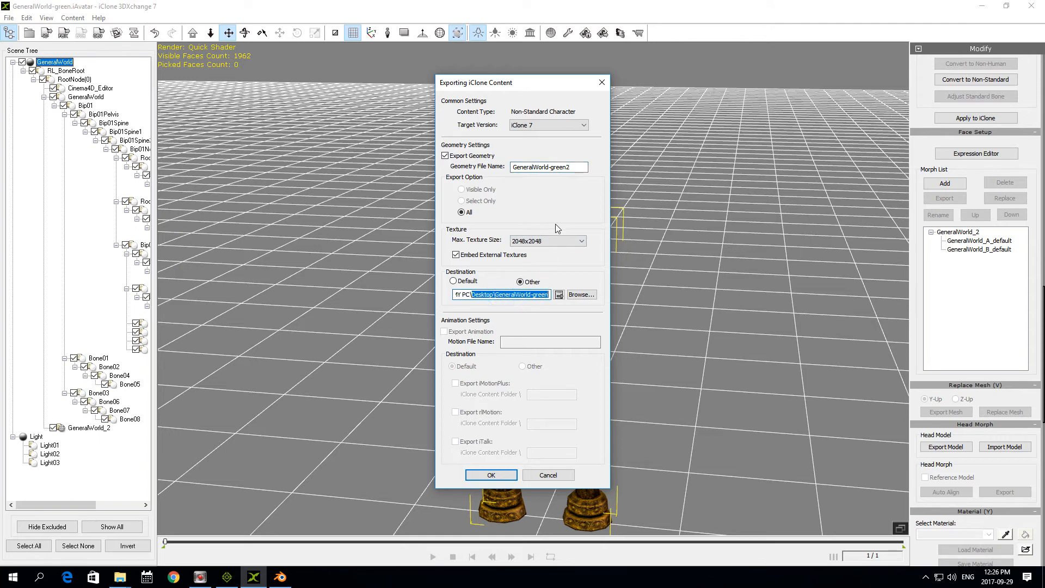
{"action": "left_click", "coordinate": [579, 168]}
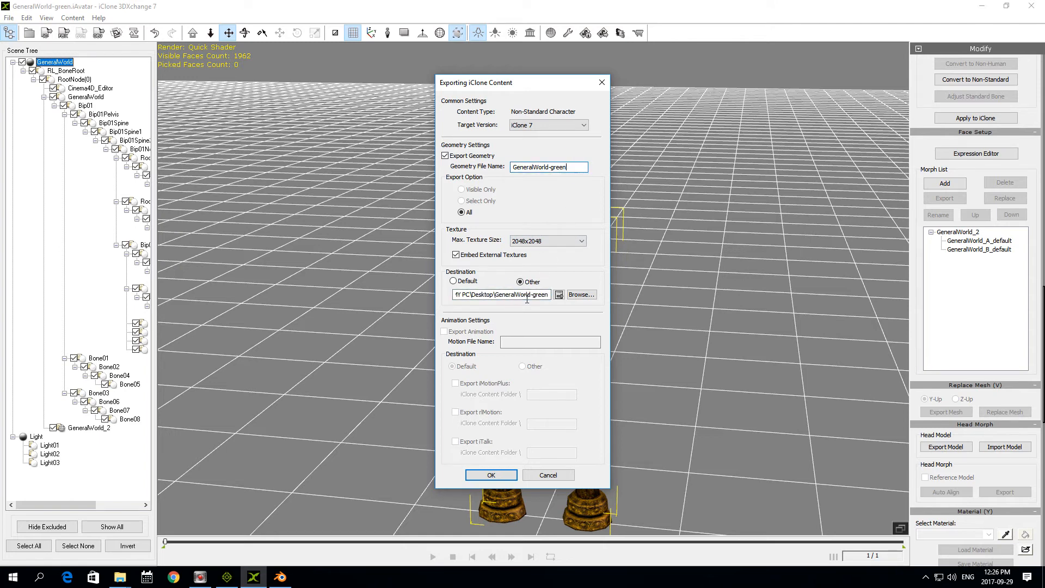
{"action": "left_click_drag", "start_coordinate": [527, 294], "coordinate": [558, 295]}
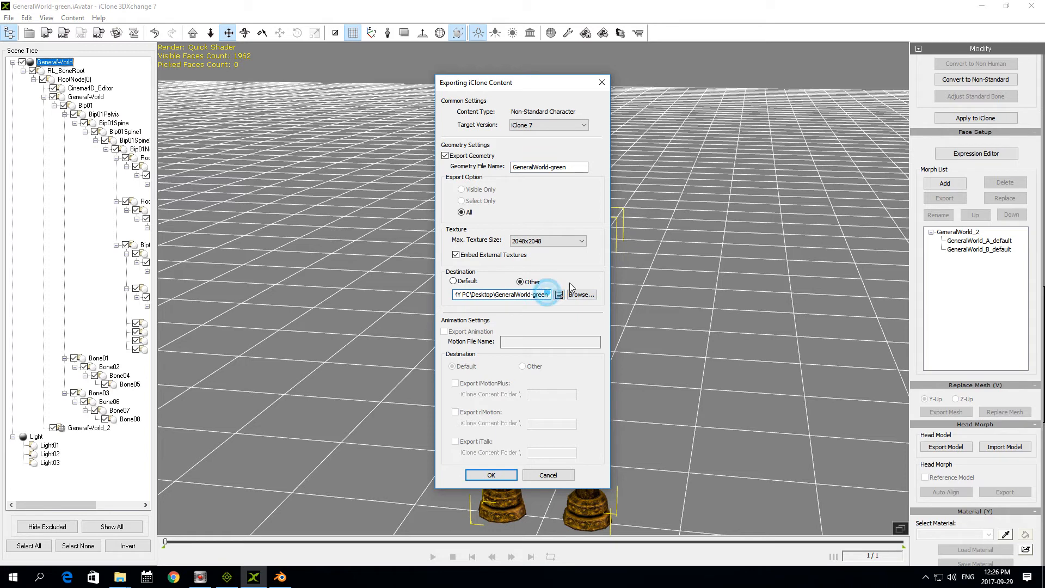
{"action": "left_click", "coordinate": [548, 295]}
{"action": "type", "text": "2"}
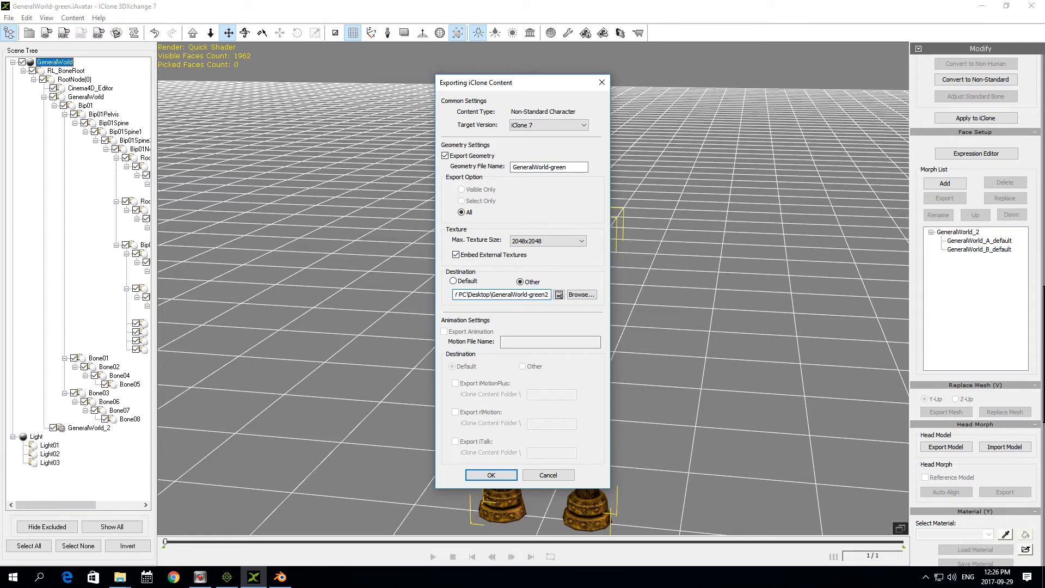
{"action": "left_click", "coordinate": [492, 474]}
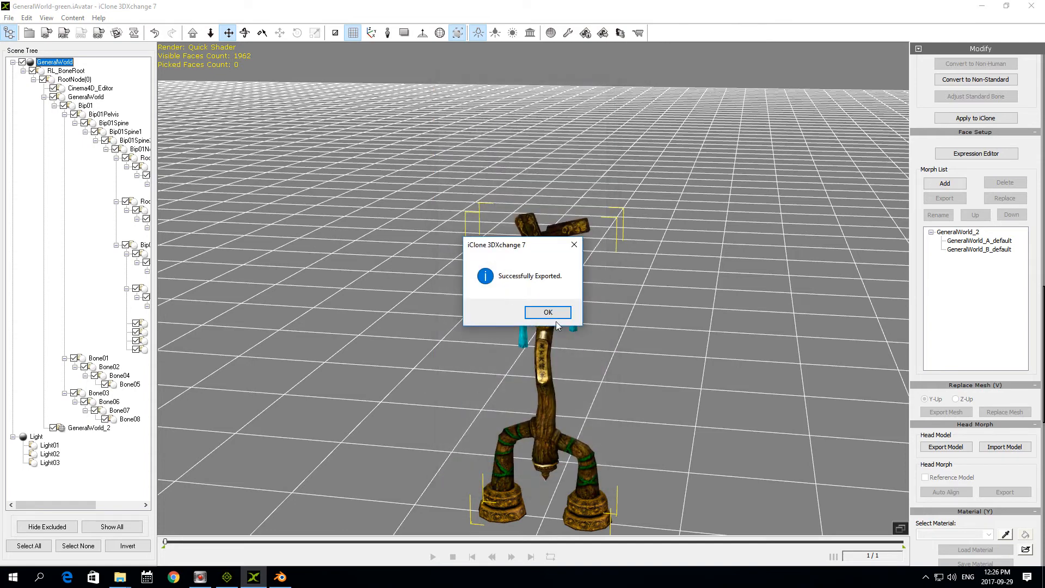
{"action": "left_click", "coordinate": [542, 315]}
{"action": "key", "text": "alt+Tab"}
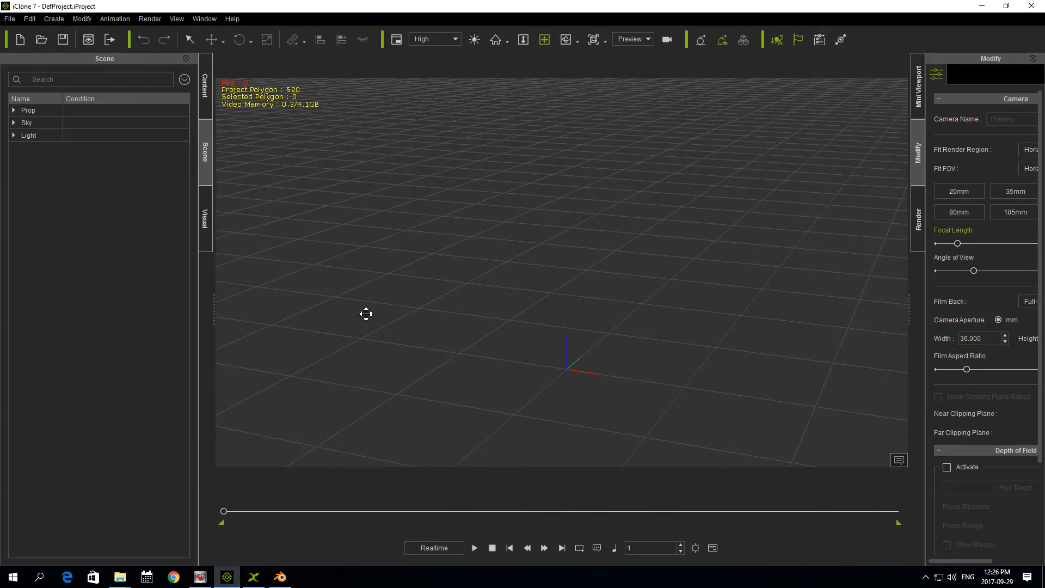
{"action": "left_click", "coordinate": [9, 19]}
{"action": "mouse_move", "coordinate": [34, 93]}
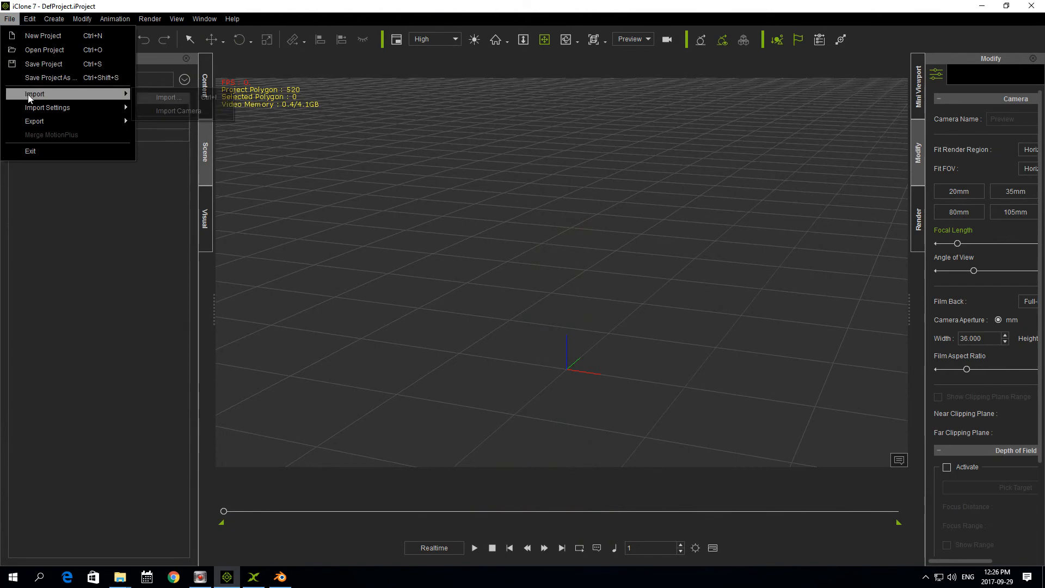
{"action": "left_click", "coordinate": [184, 97]}
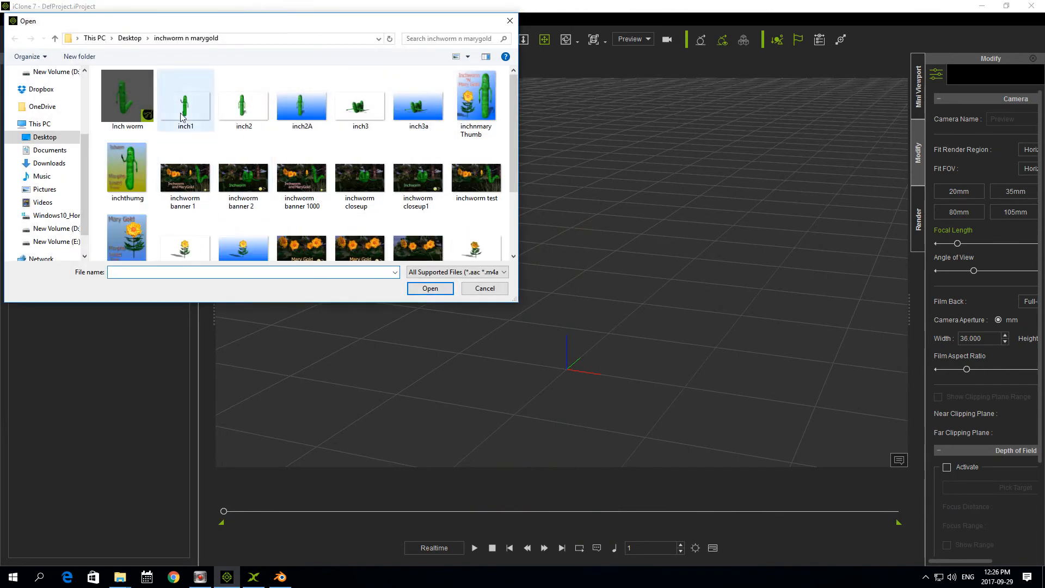
{"action": "left_click", "coordinate": [131, 38]}
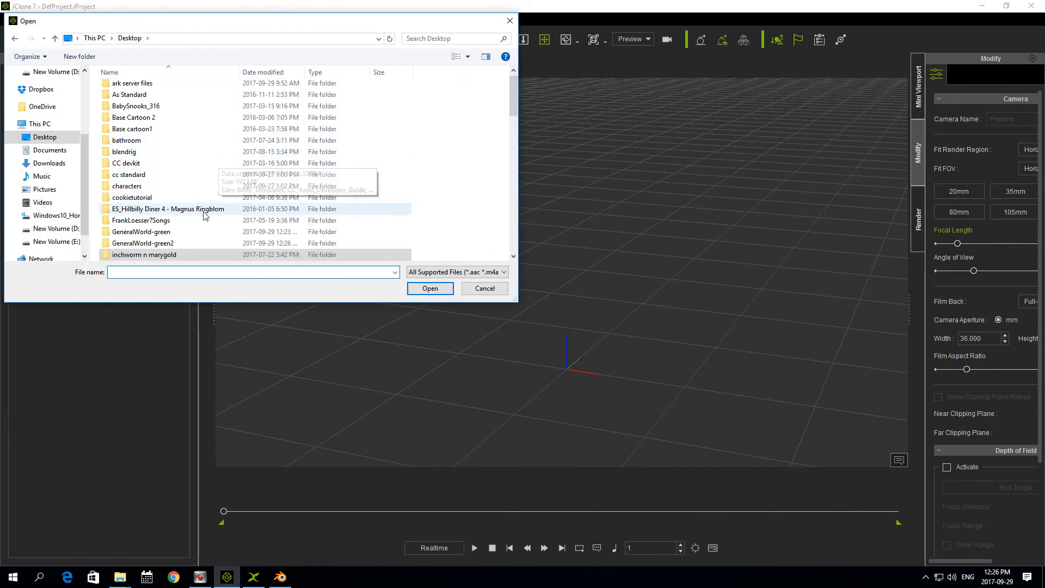
{"action": "double_click", "coordinate": [158, 232]}
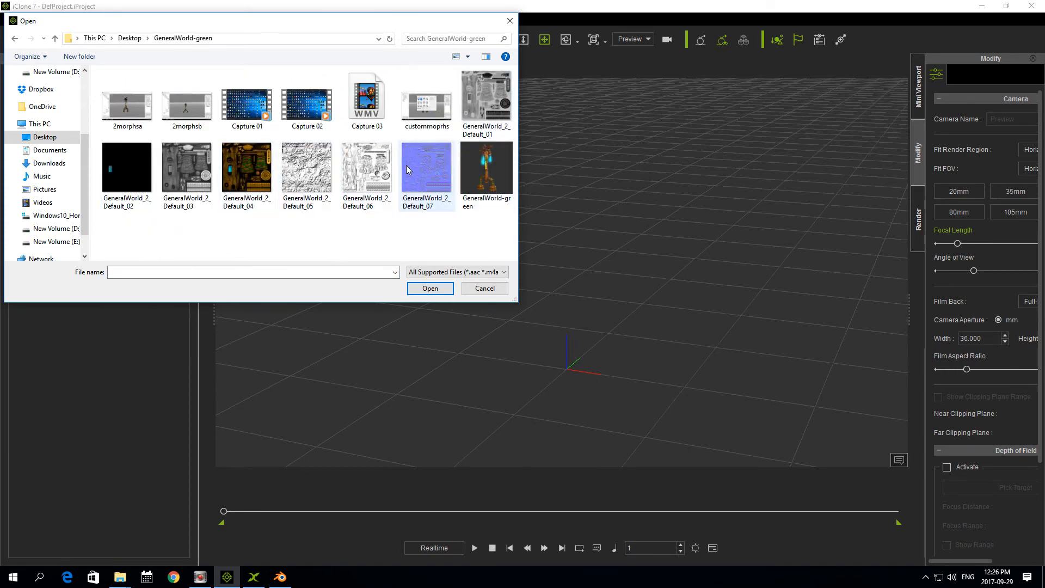
{"action": "left_click", "coordinate": [138, 39]}
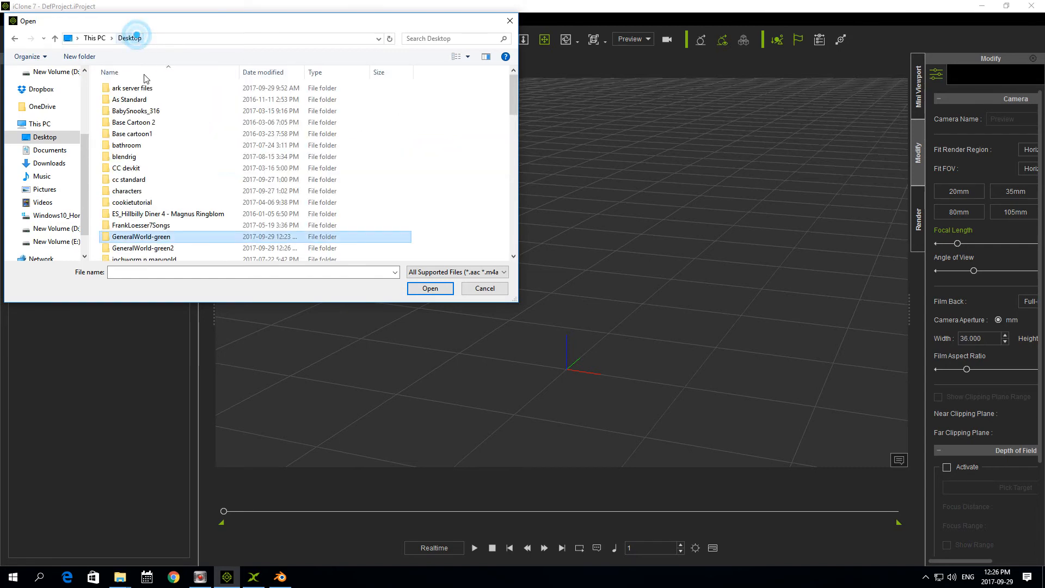
{"action": "double_click", "coordinate": [160, 248]}
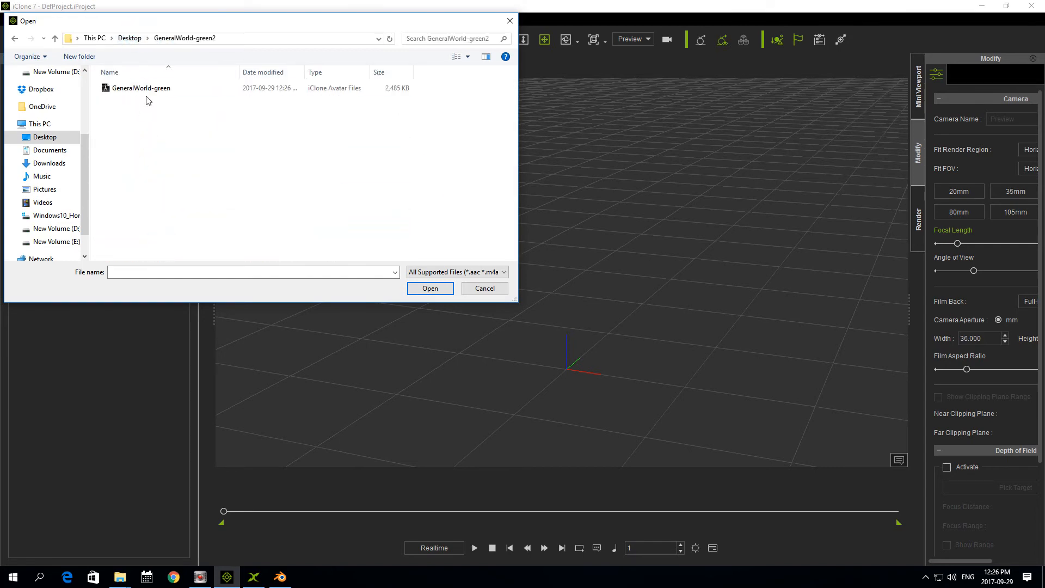
{"action": "left_click", "coordinate": [489, 294]}
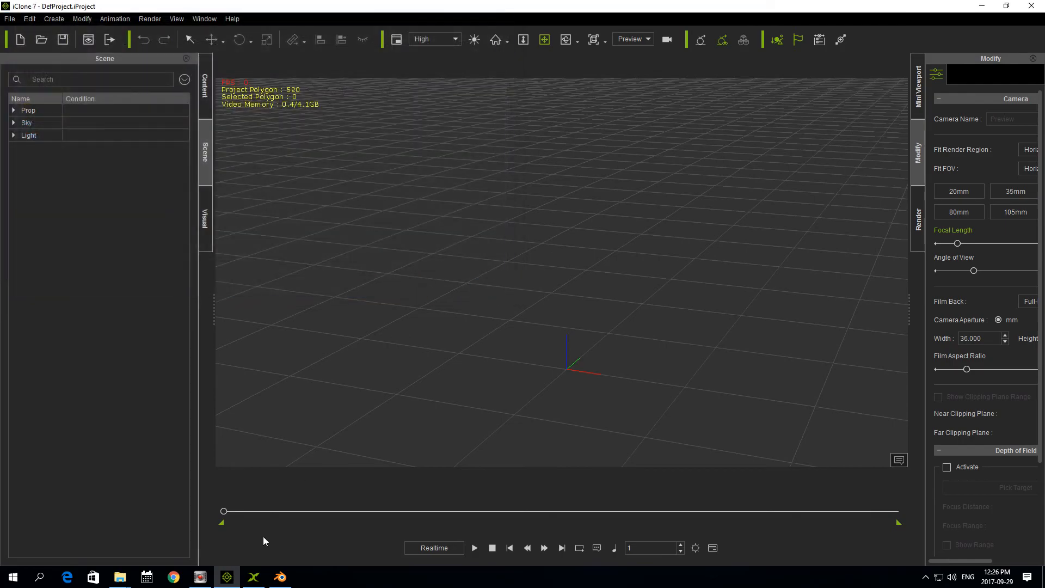
Step: Return to 3DXchange and export the avatar again as GeneralWorld-greenB into the Desktop folder GeneralWorld-green2
{"action": "left_click", "coordinate": [255, 576]}
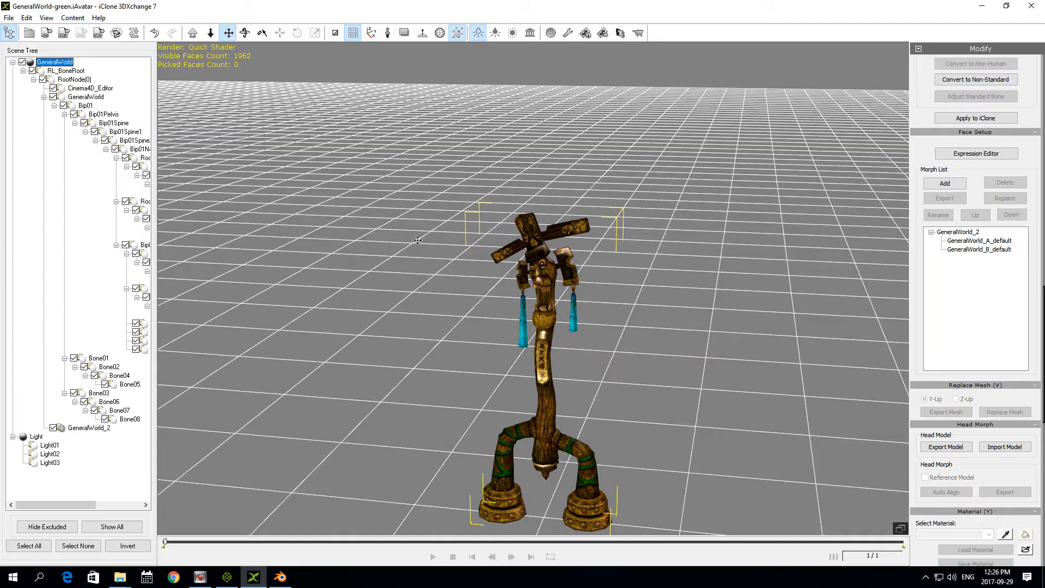
{"action": "left_click", "coordinate": [63, 33]}
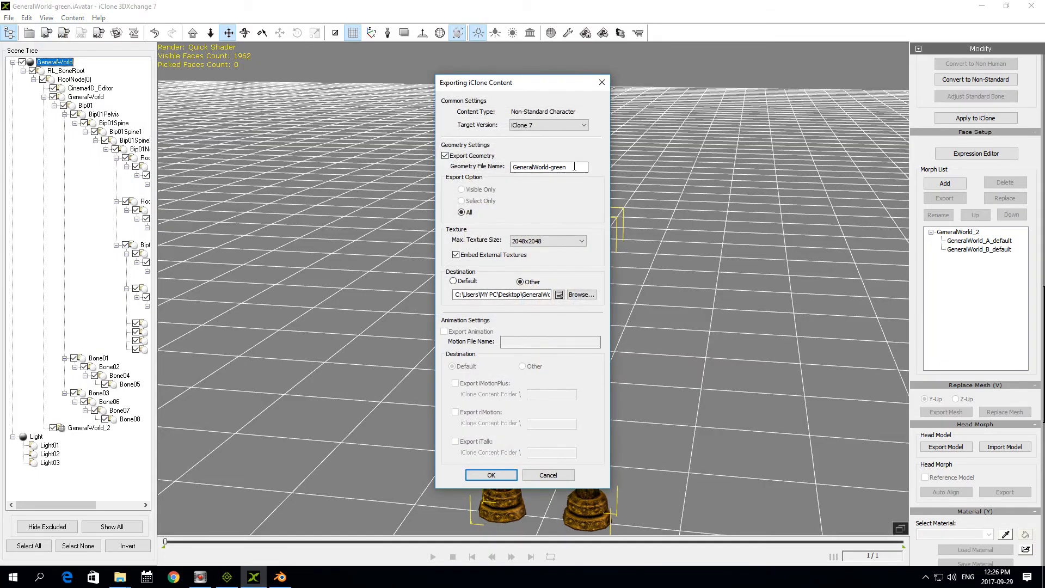
{"action": "left_click", "coordinate": [575, 166]}
{"action": "left_click_drag", "start_coordinate": [467, 294], "coordinate": [552, 295]}
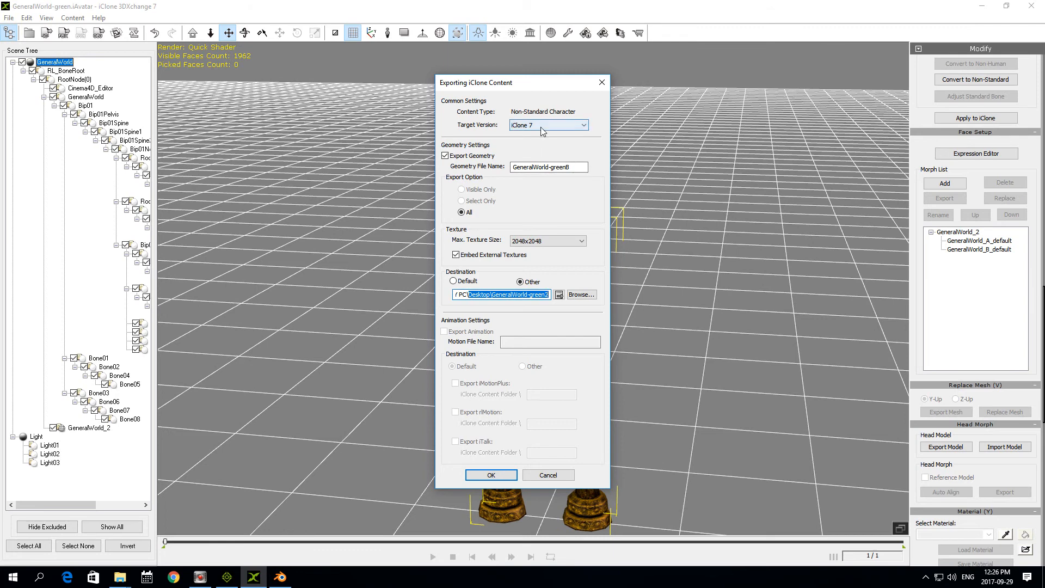
{"action": "left_click", "coordinate": [486, 475]}
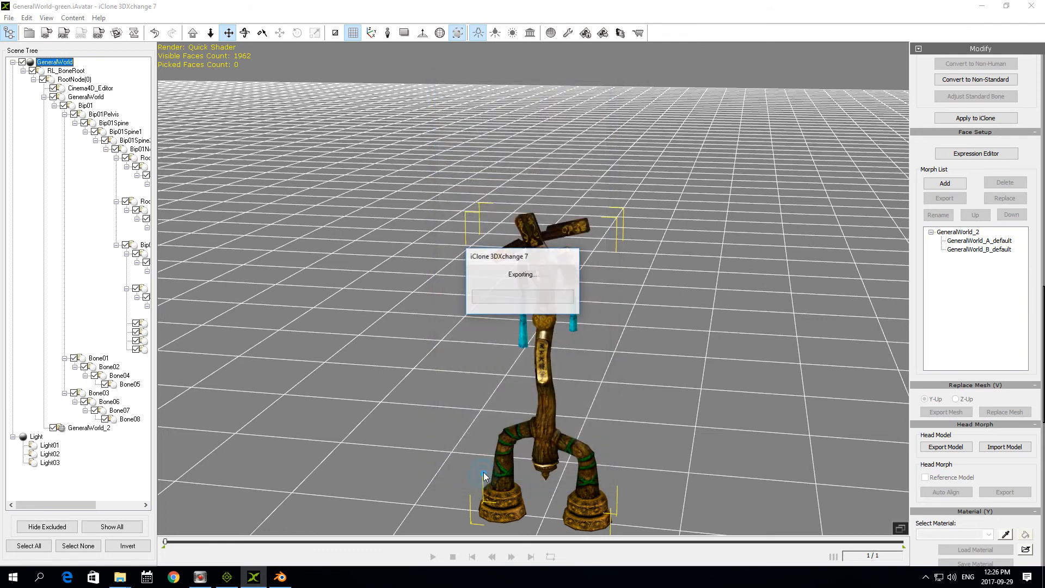
{"action": "left_click", "coordinate": [542, 310]}
Step: Switch to iClone 7 and import the GeneralWorld-greenB avatar from the Desktop folder GeneralWorld-green2
{"action": "left_click", "coordinate": [227, 577]}
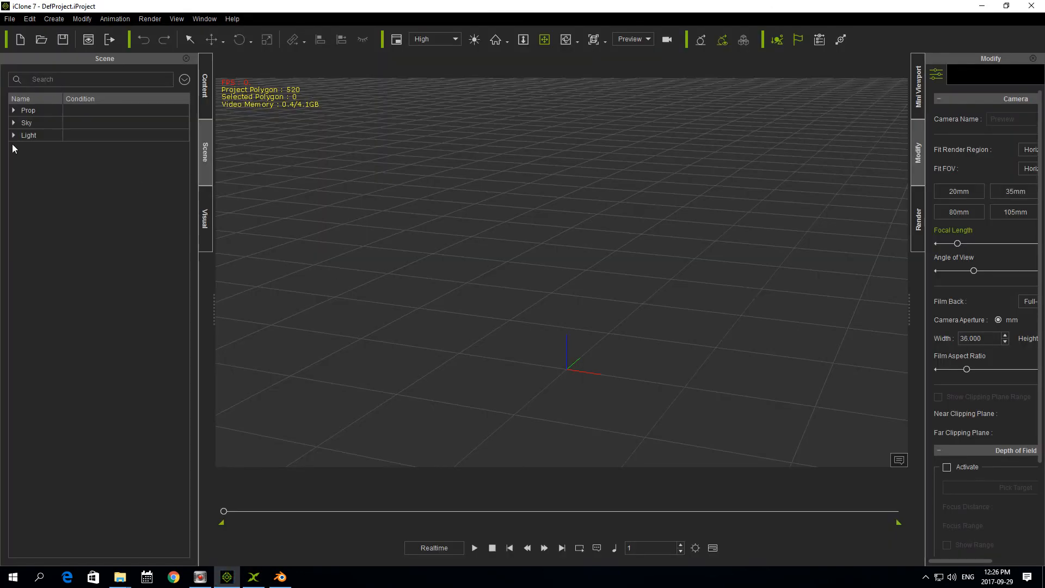
{"action": "left_click", "coordinate": [10, 18]}
{"action": "mouse_move", "coordinate": [44, 93]}
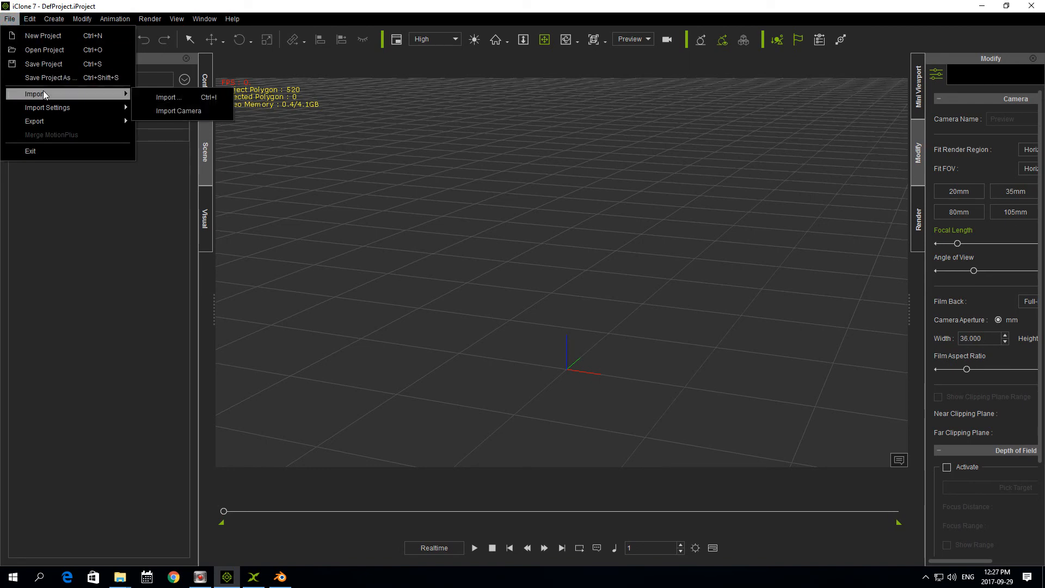
{"action": "left_click", "coordinate": [161, 97]}
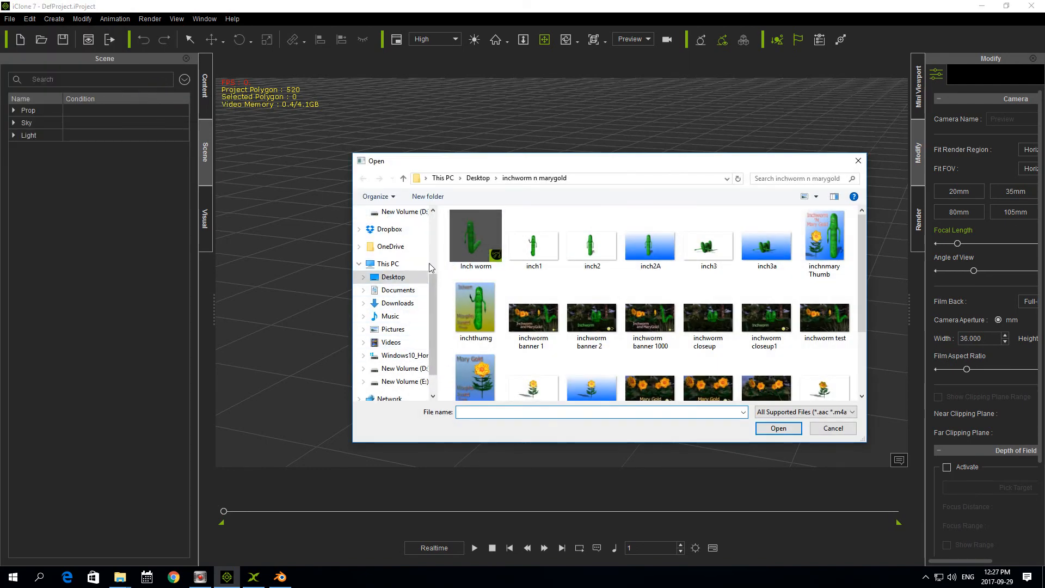
{"action": "left_click_drag", "start_coordinate": [433, 284], "coordinate": [429, 242]}
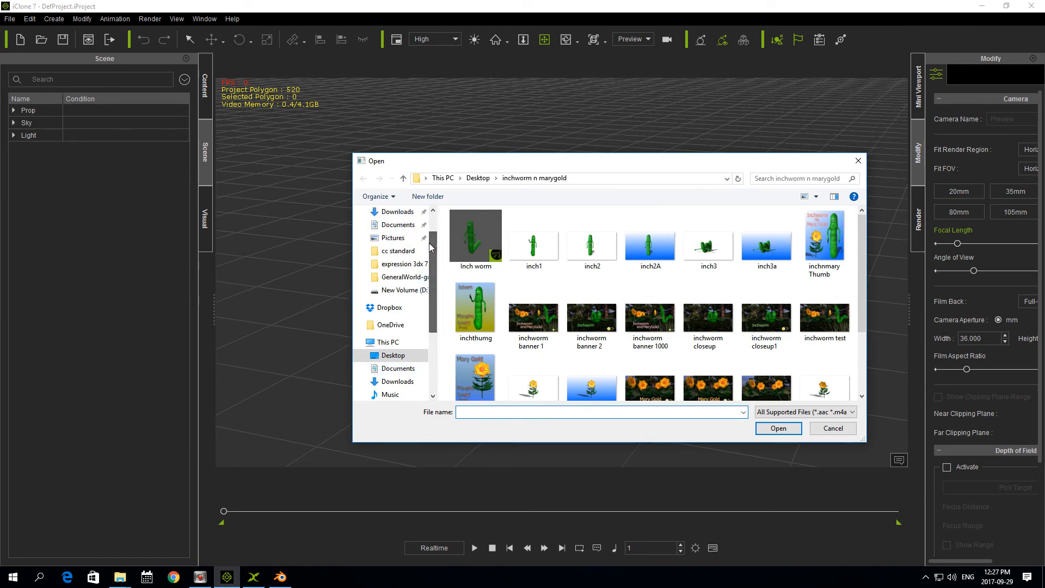
{"action": "left_click", "coordinate": [413, 278]}
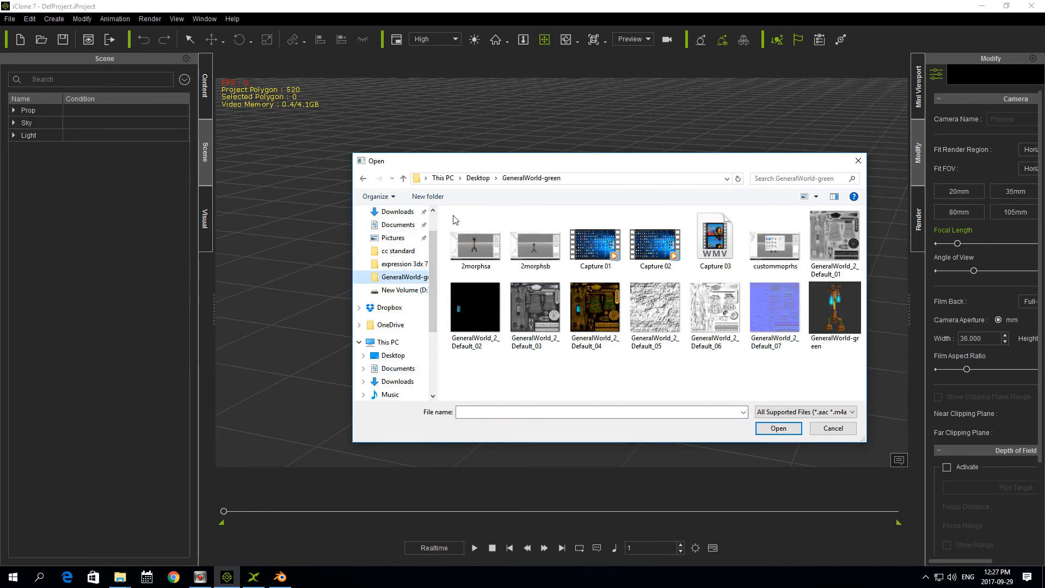
{"action": "left_click", "coordinate": [471, 181]}
{"action": "scroll", "coordinate": [506, 310], "scroll_direction": "down", "scroll_amount": 2}
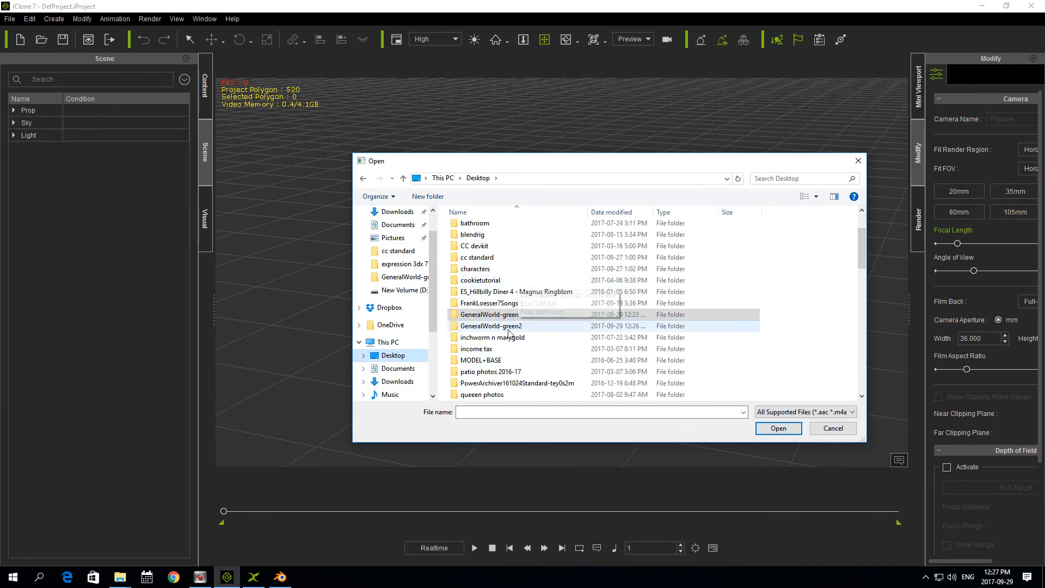
{"action": "left_click", "coordinate": [507, 327]}
{"action": "double_click", "coordinate": [507, 326]}
{"action": "left_click", "coordinate": [493, 241]}
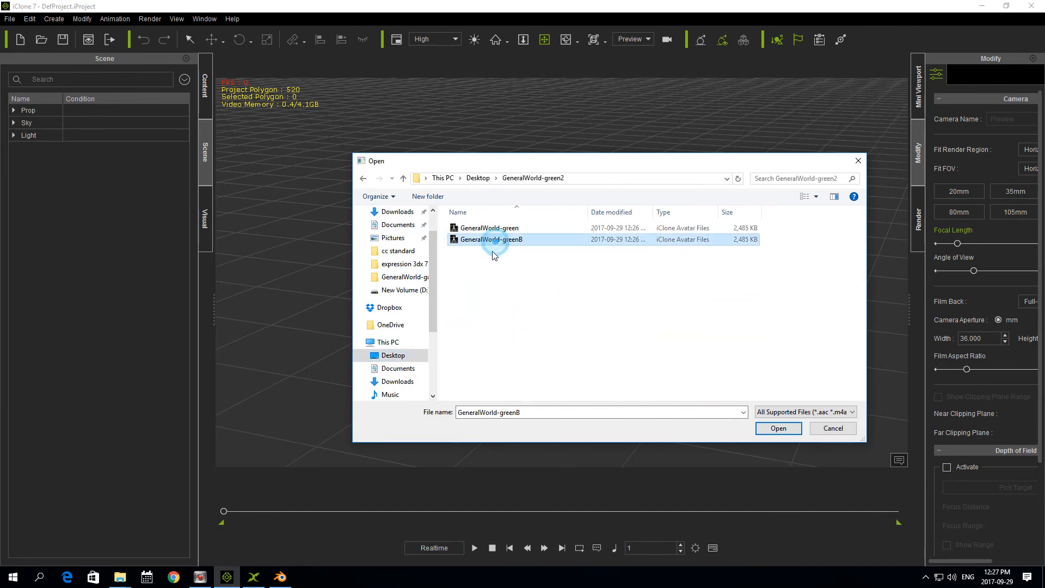
{"action": "left_click", "coordinate": [776, 428]}
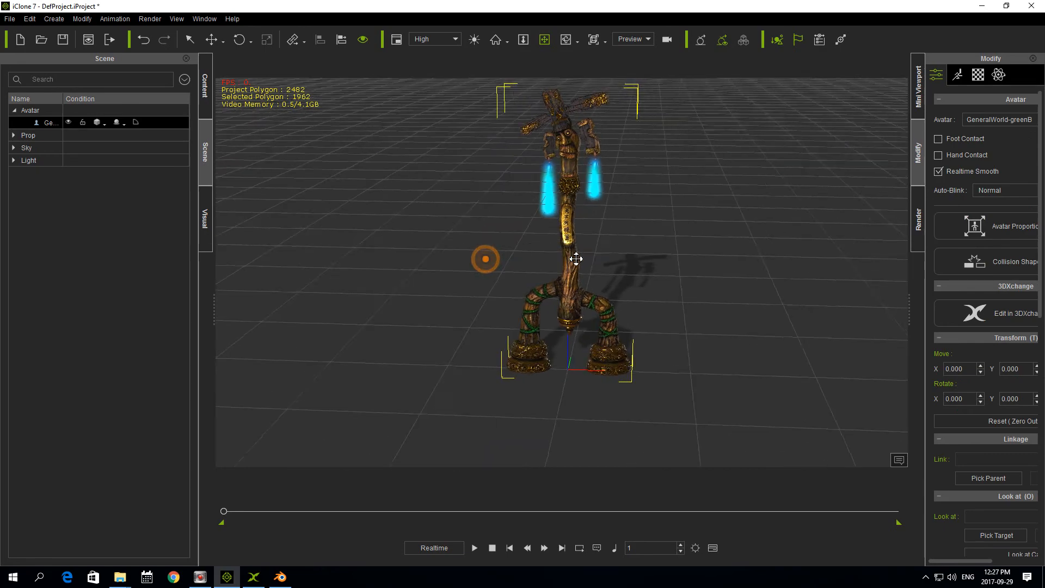
Step: Open Face Puppet for the imported avatar, dismiss the Facial System notice and choose the 3DX_Custom face animation profile
{"action": "right_click_drag", "start_coordinate": [417, 247], "coordinate": [481, 244]}
{"action": "mouse_move", "coordinate": [584, 218]}
{"action": "middle_mouse_down"}
{"action": "mouse_move", "coordinate": [586, 285]}
{"action": "mouse_move", "coordinate": [585, 276]}
{"action": "middle_mouse_up"}
{"action": "left_click", "coordinate": [958, 74]}
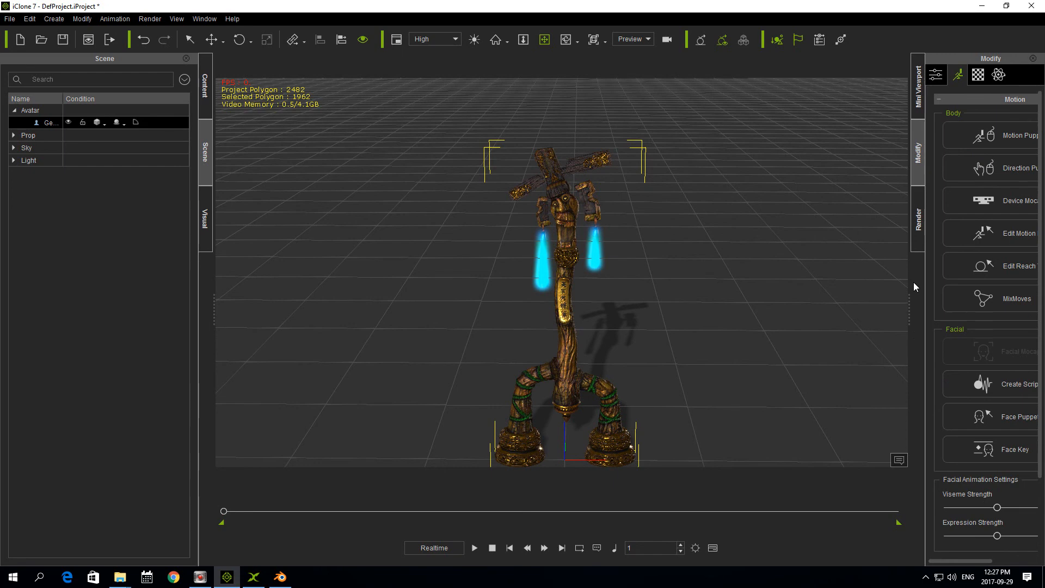
{"action": "left_click", "coordinate": [1009, 423]}
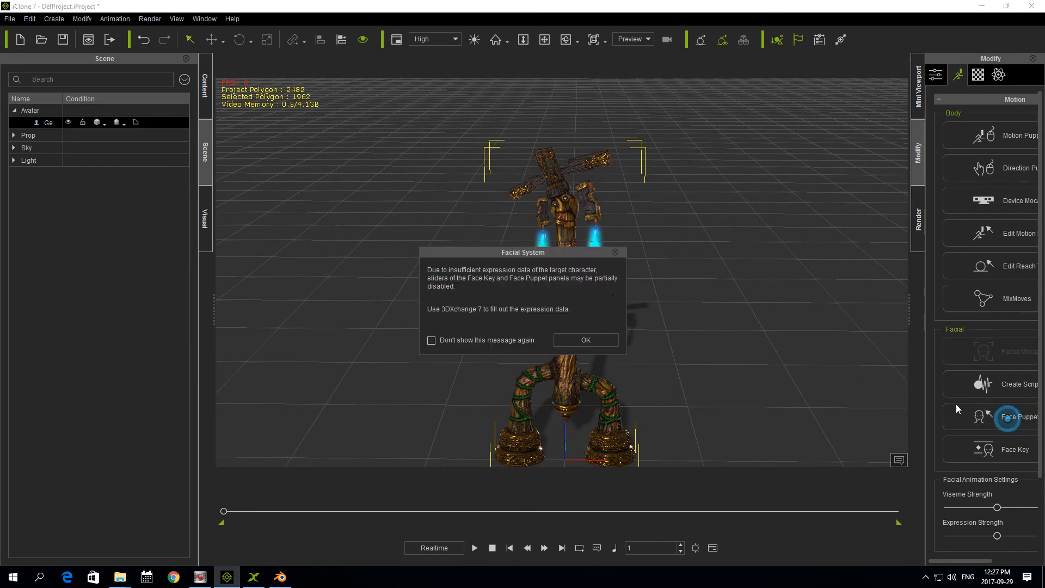
{"action": "left_click", "coordinate": [592, 340]}
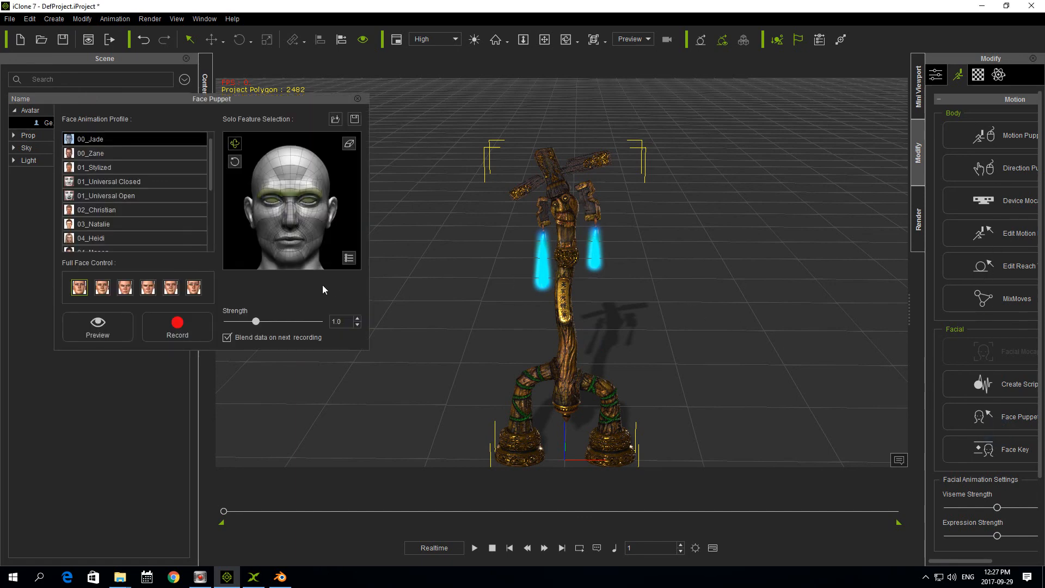
{"action": "left_click_drag", "start_coordinate": [202, 99], "coordinate": [348, 95]}
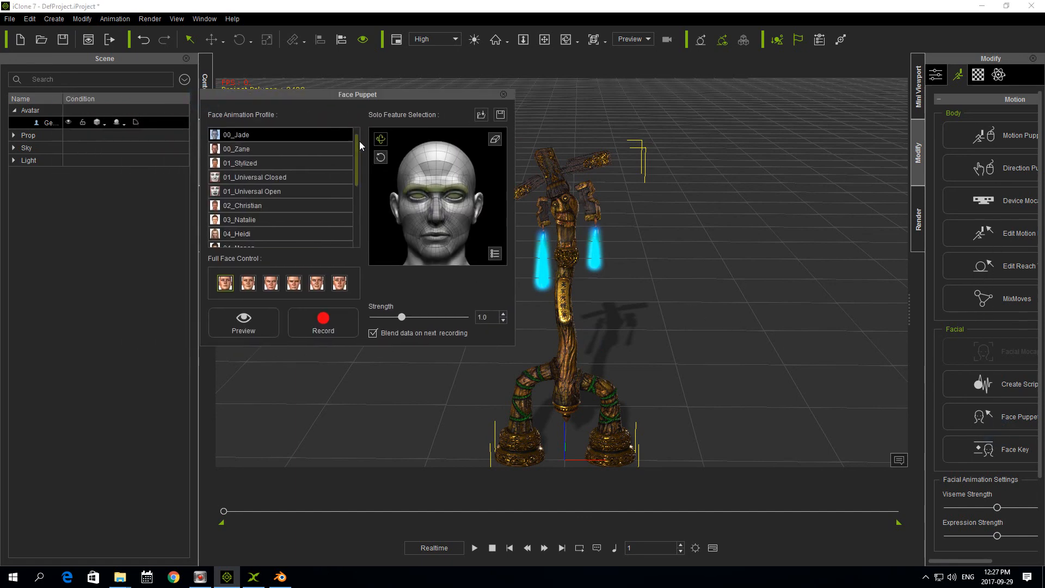
{"action": "left_click_drag", "start_coordinate": [359, 141], "coordinate": [365, 200]}
{"action": "left_click", "coordinate": [318, 219]}
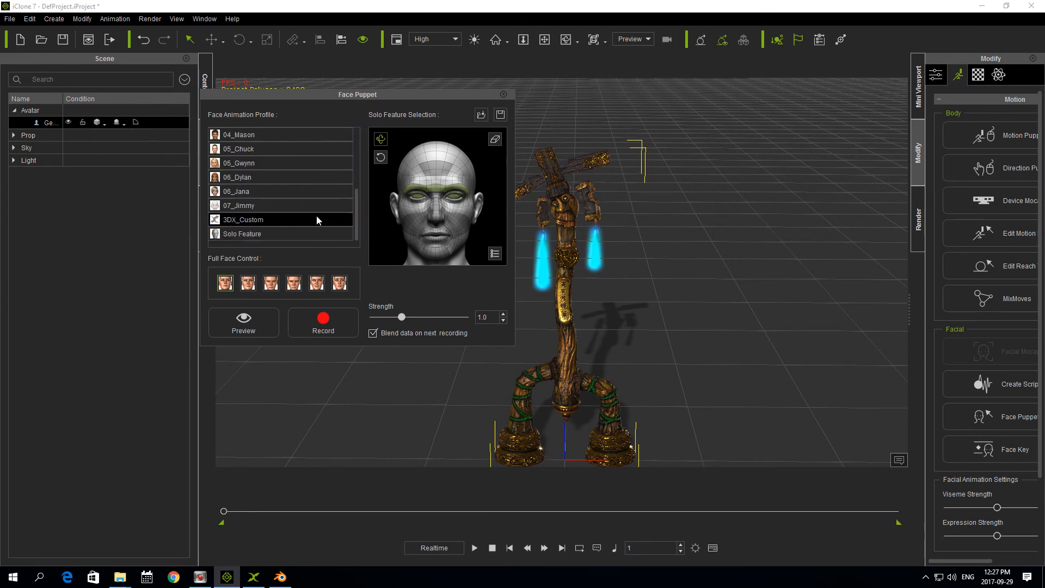
Step: Preview the avatar's custom morph motion with full face control 1 in Face Puppet, stop the preview and close Face Puppet
{"action": "left_click_drag", "start_coordinate": [366, 94], "coordinate": [291, 105]}
{"action": "left_click", "coordinate": [175, 327]}
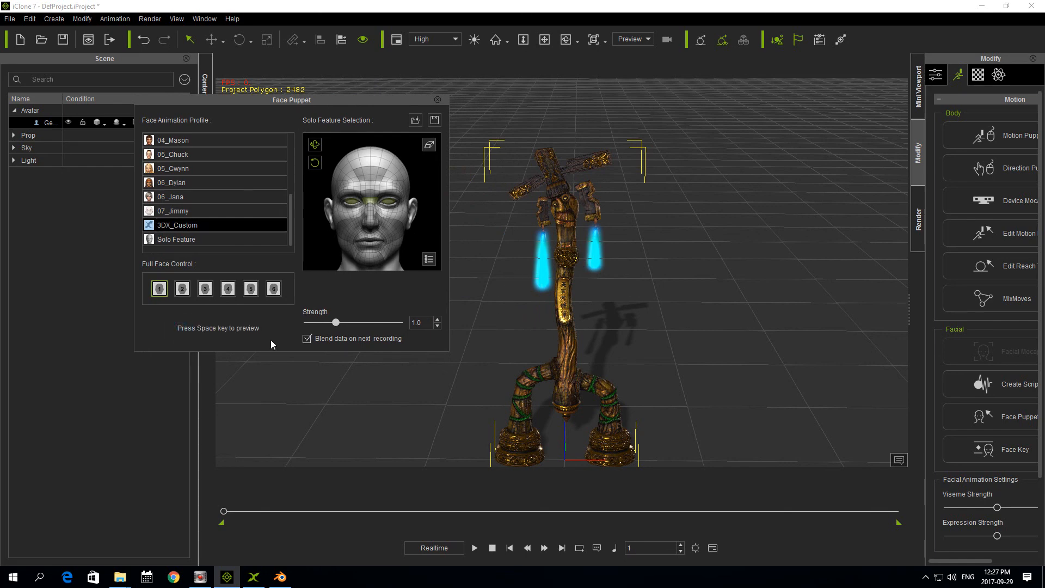
{"action": "key", "text": "space"}
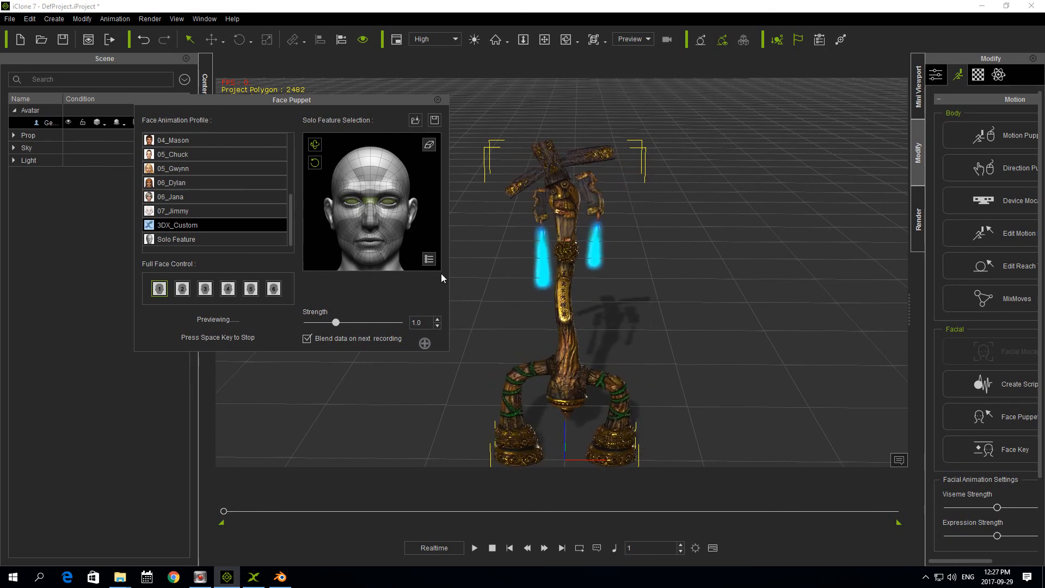
{"action": "key", "text": "space"}
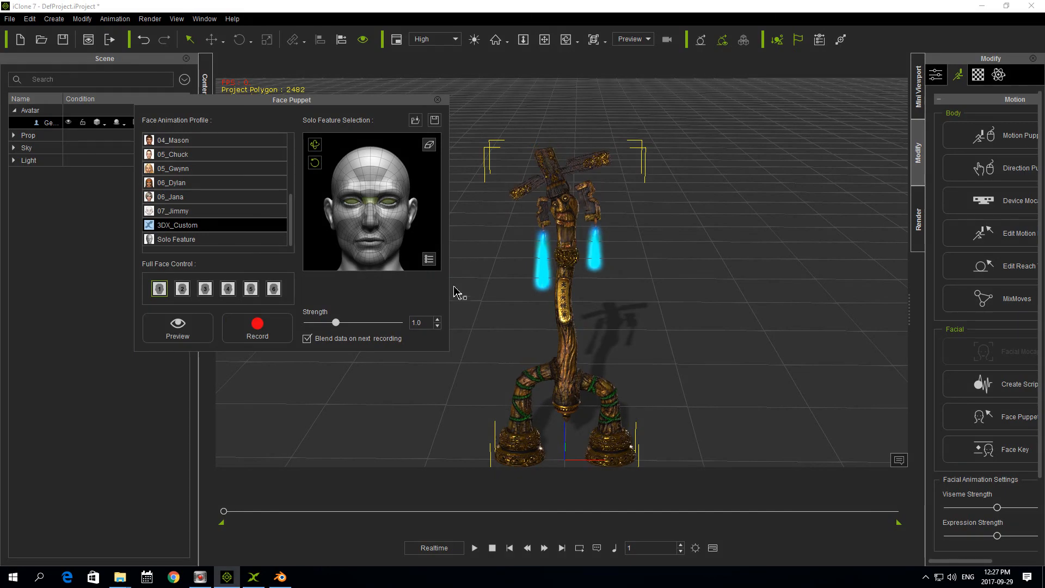
{"action": "left_click", "coordinate": [437, 100]}
{"action": "scroll", "coordinate": [518, 228], "scroll_direction": "up", "scroll_amount": 2}
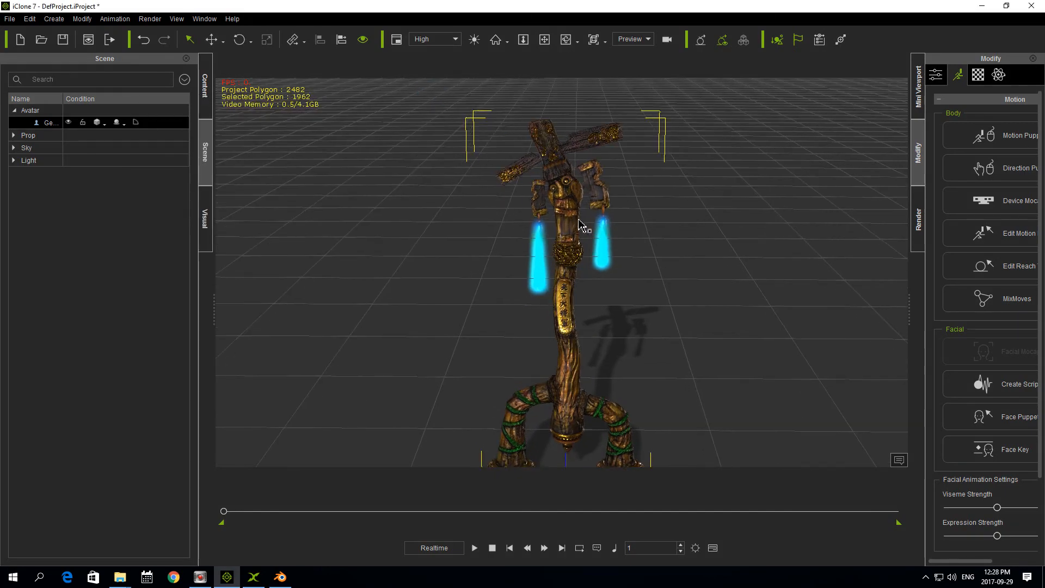
{"action": "left_click", "coordinate": [543, 37]}
{"action": "right_click_drag", "start_coordinate": [572, 199], "coordinate": [556, 224]}
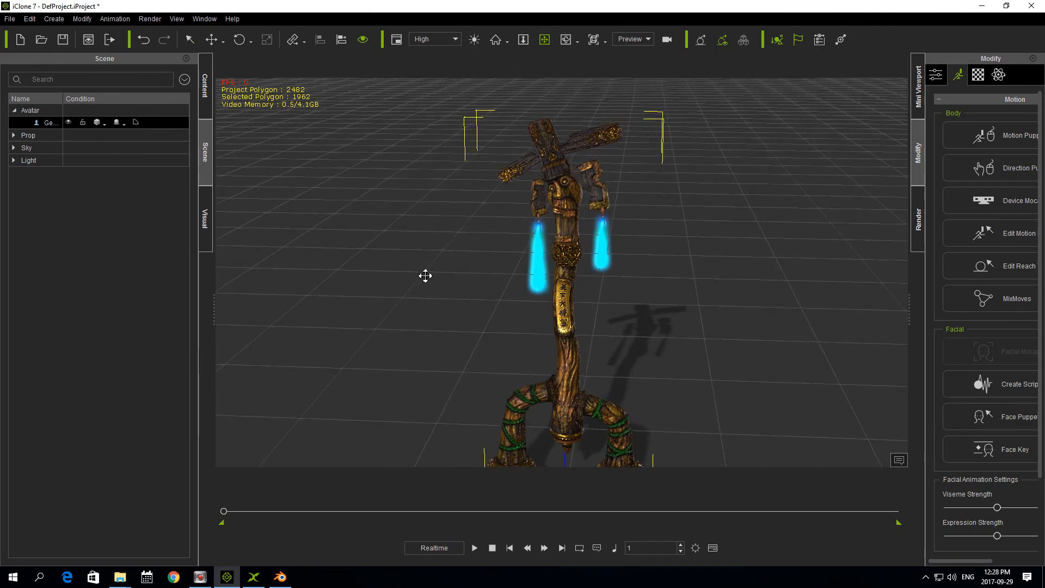